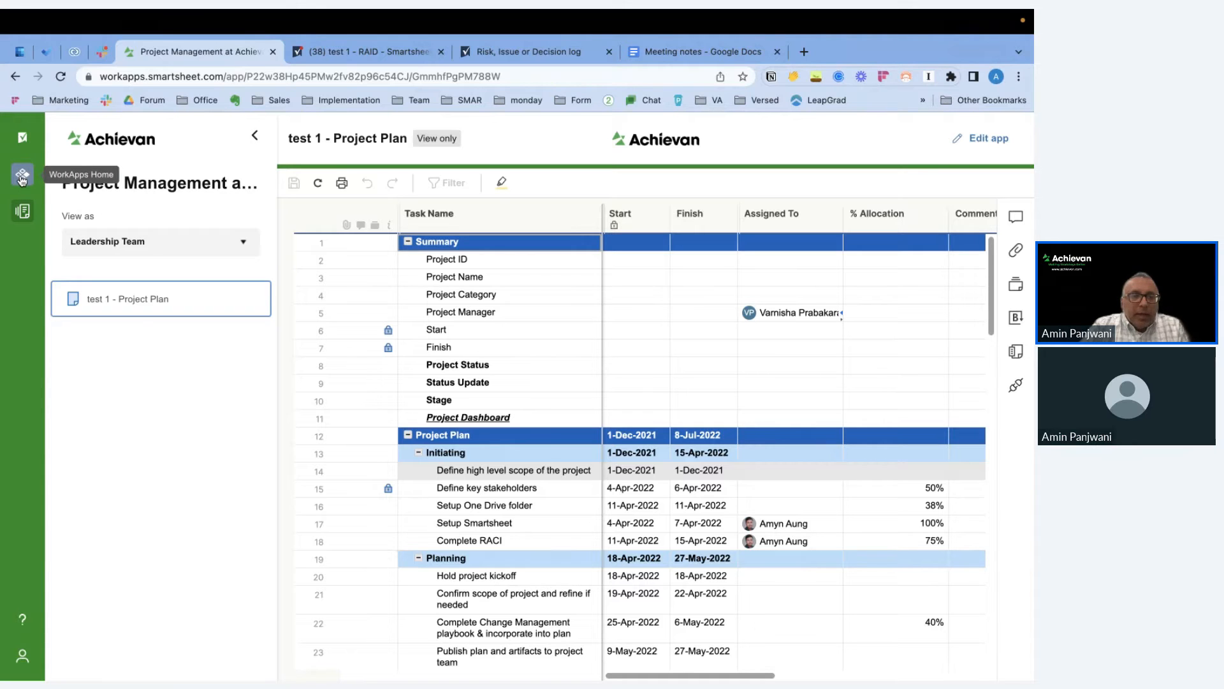
# Go to the WorkApps home page and create a new app from scratch.
pyautogui.click(22, 175)
pyautogui.click(884, 177)
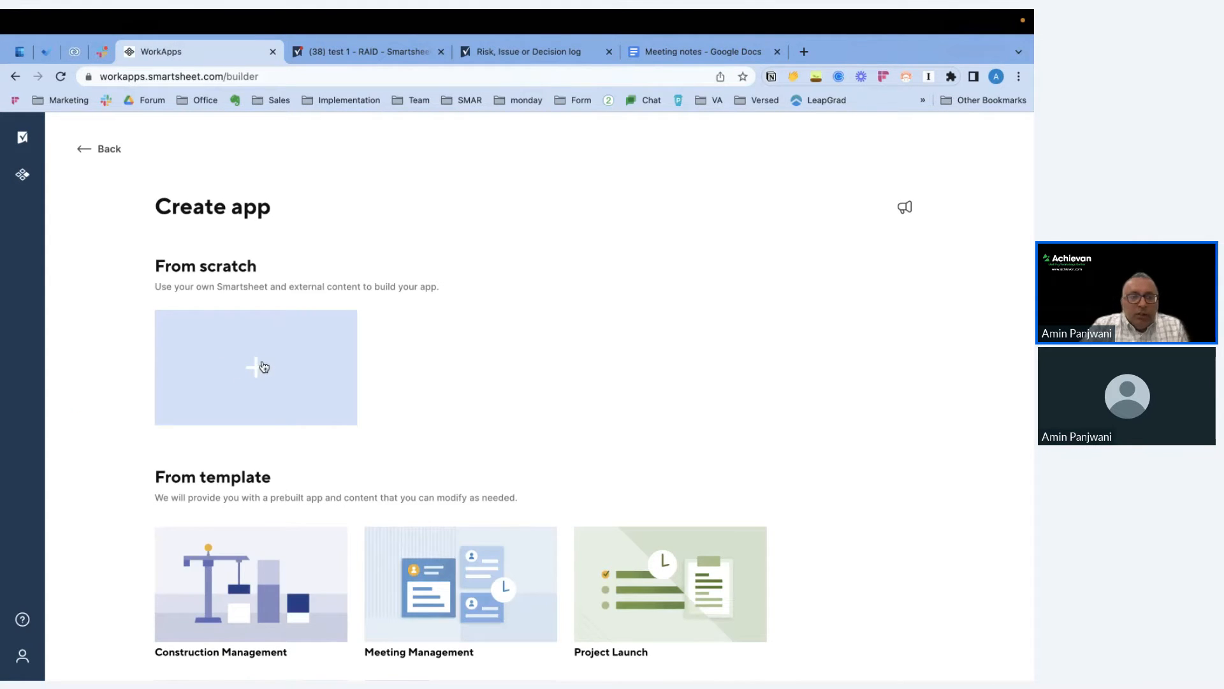
pyautogui.click(264, 367)
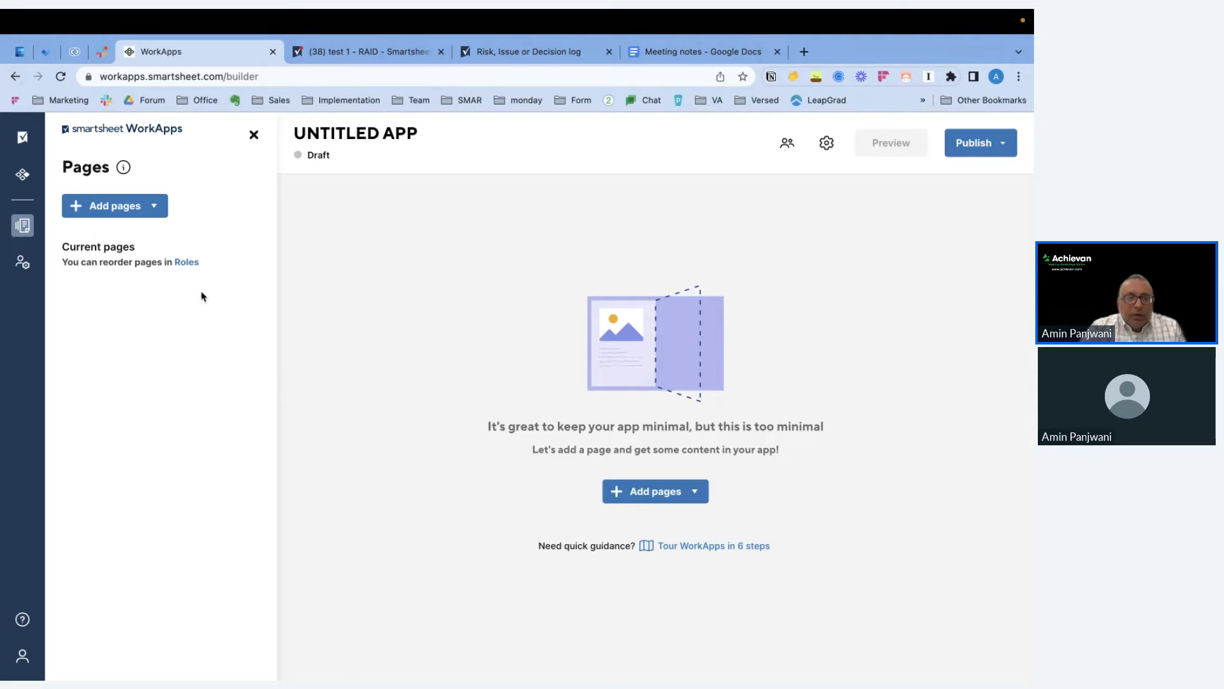
# Return to the WorkApps home page and open the Project Management at Achievan app for editing.
pyautogui.click(15, 77)
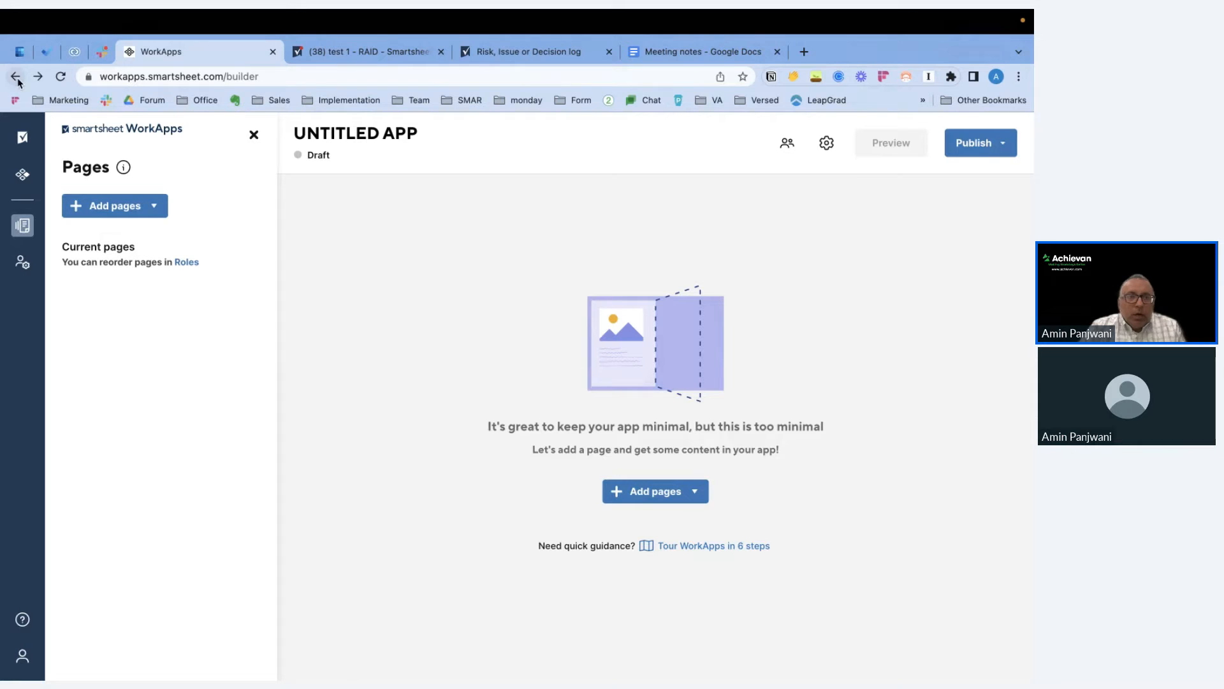
pyautogui.click(22, 174)
pyautogui.moveTo(246, 424)
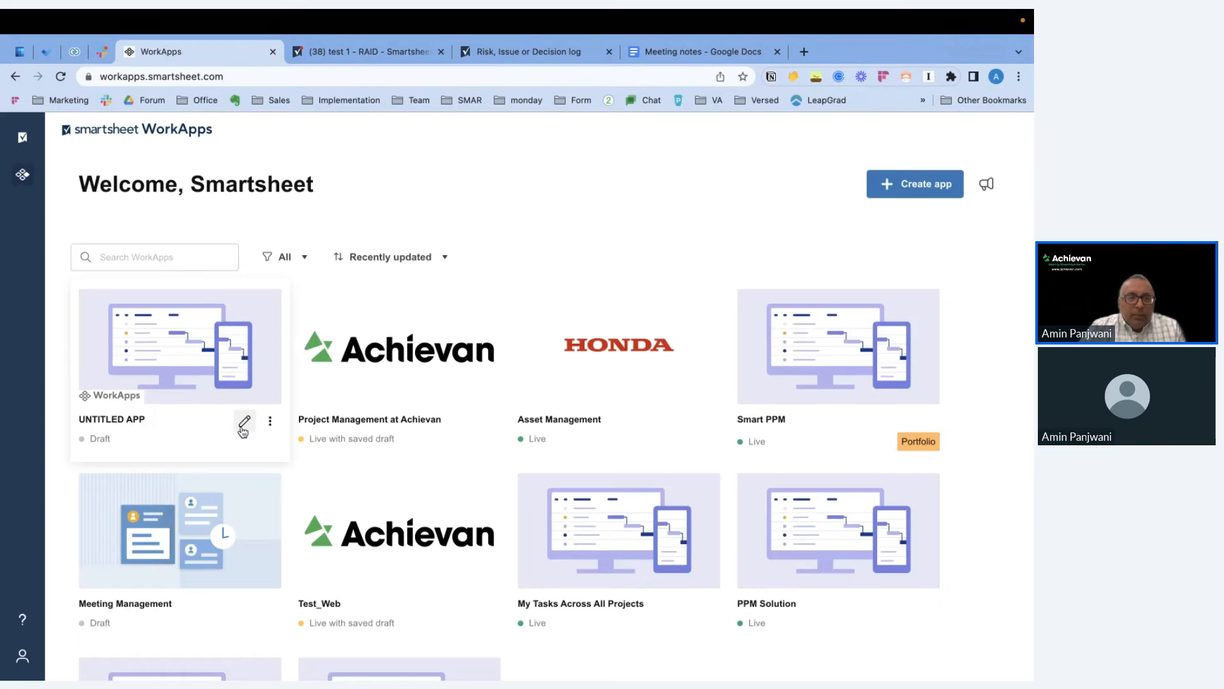
pyautogui.click(465, 420)
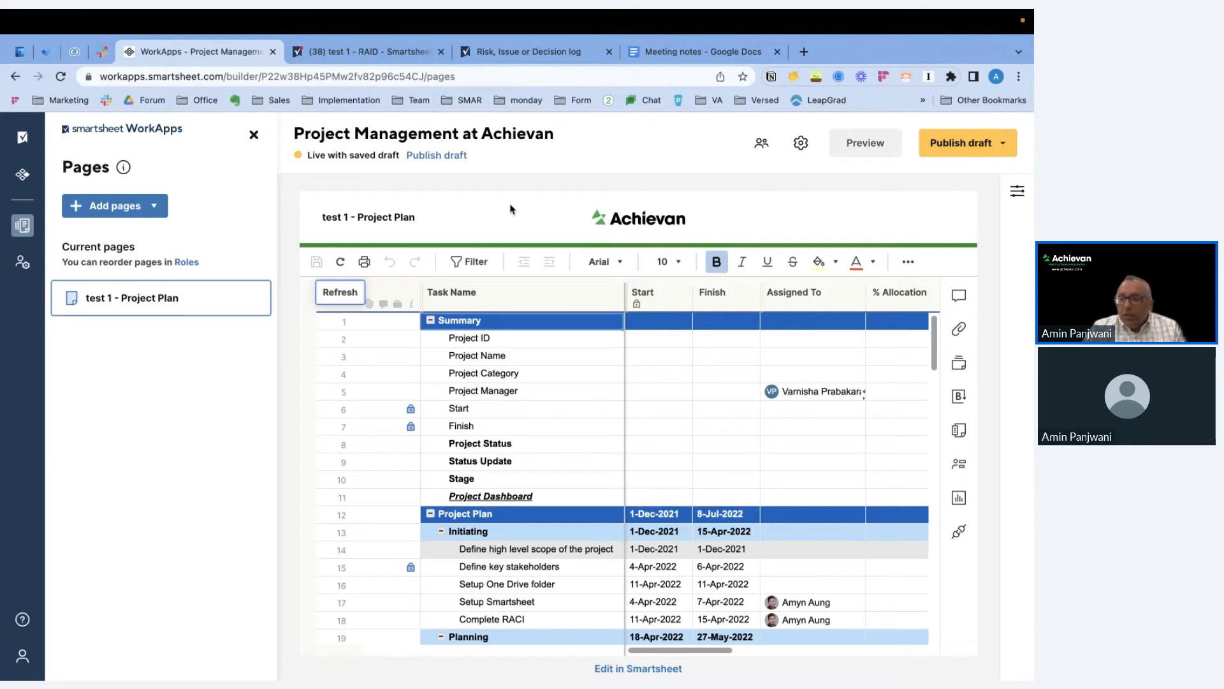
# Start adding a Smartsheet content page, search for Test 1 and choose test 1 - Project Dashboard.
pyautogui.click(155, 207)
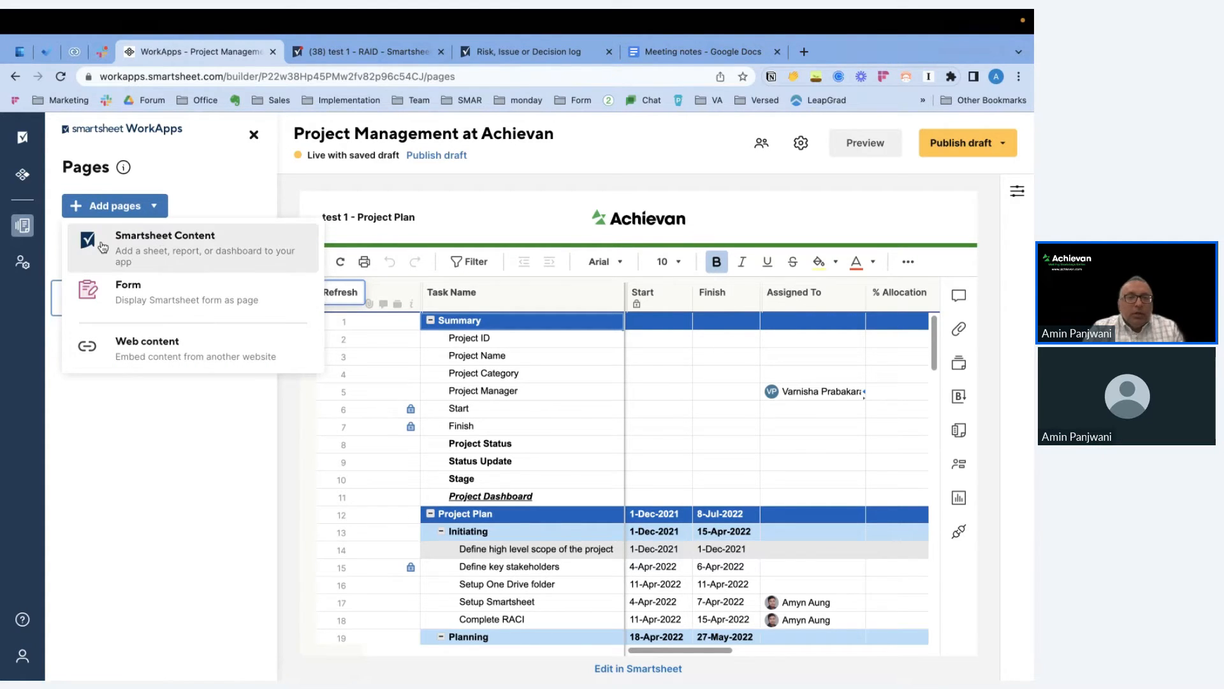
pyautogui.click(155, 253)
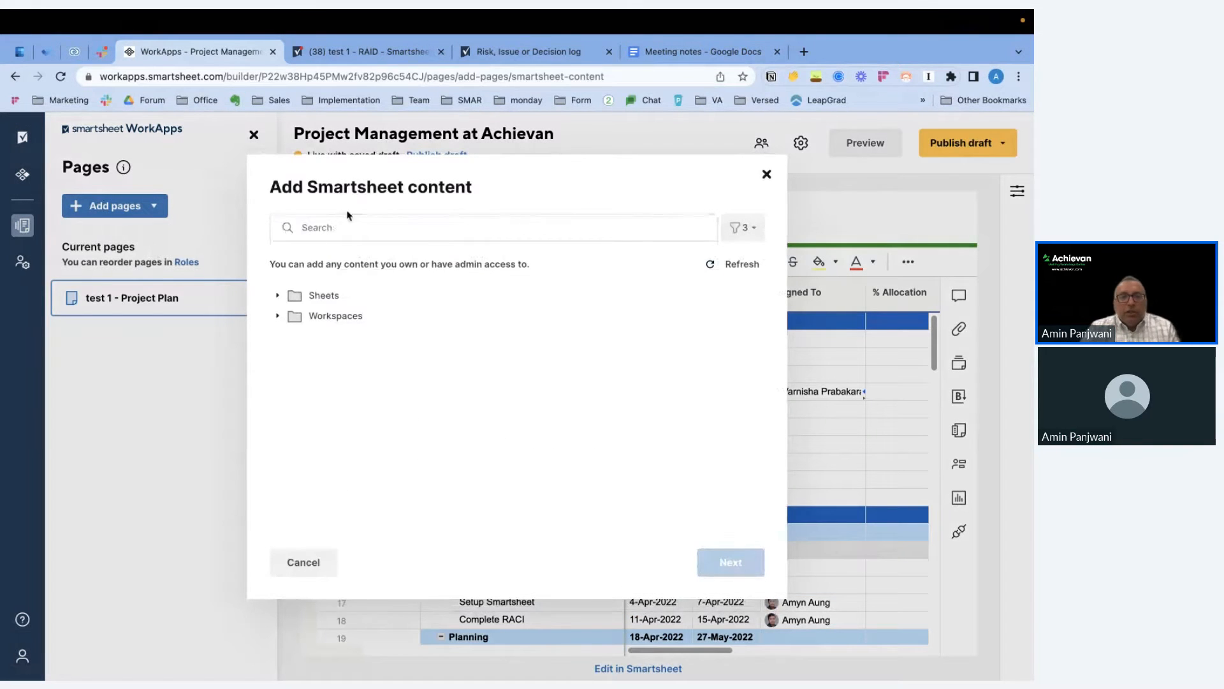
pyautogui.click(338, 230)
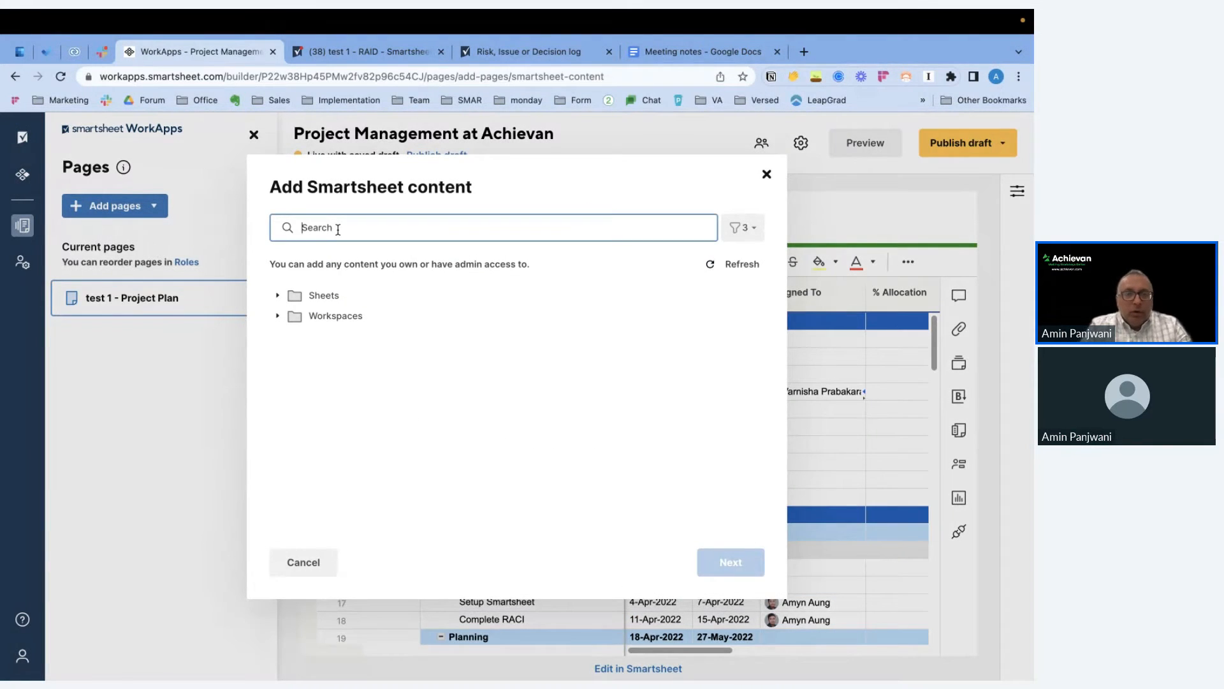
pyautogui.write('Test 1')
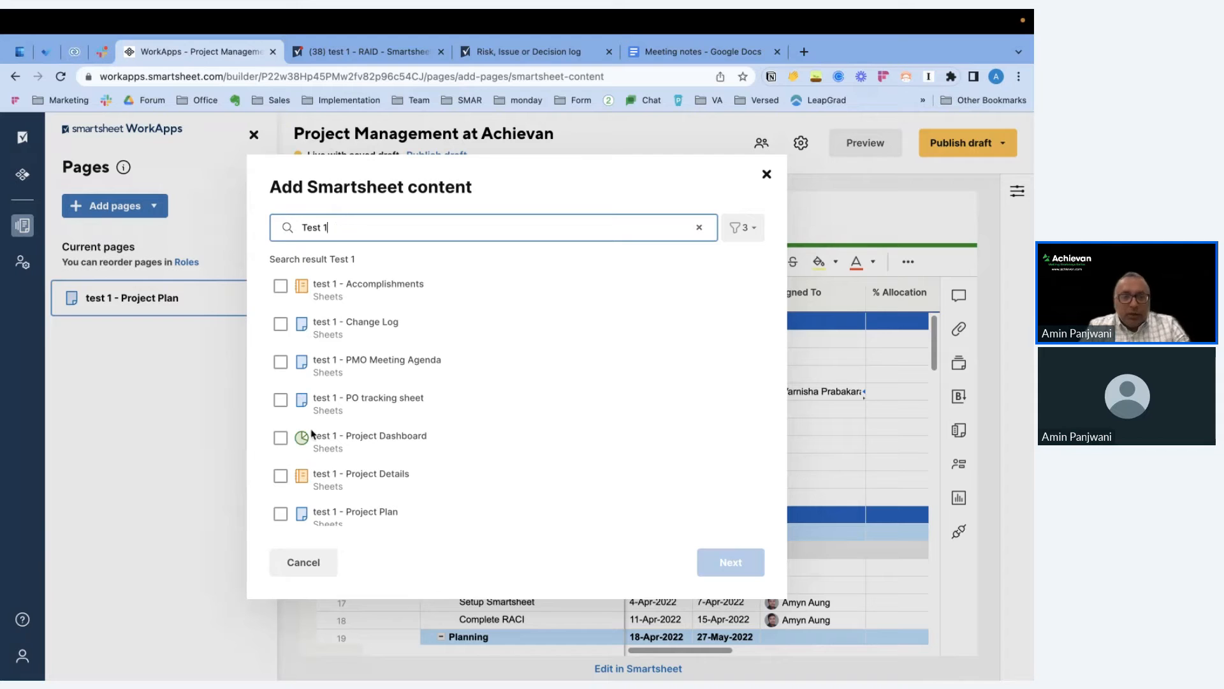
pyautogui.click(281, 438)
pyautogui.click(734, 561)
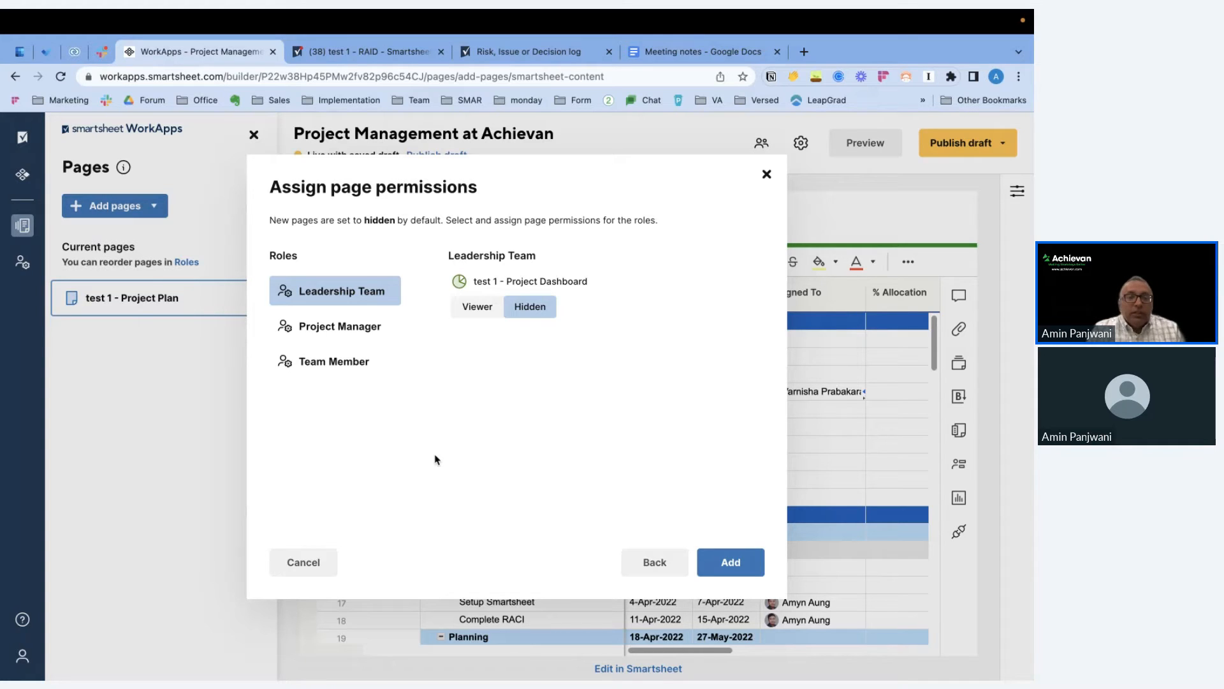
# Give the Leadership Team, Project Manager and Team Member roles Viewer permission on the dashboard page and add it to the app.
pyautogui.click(478, 305)
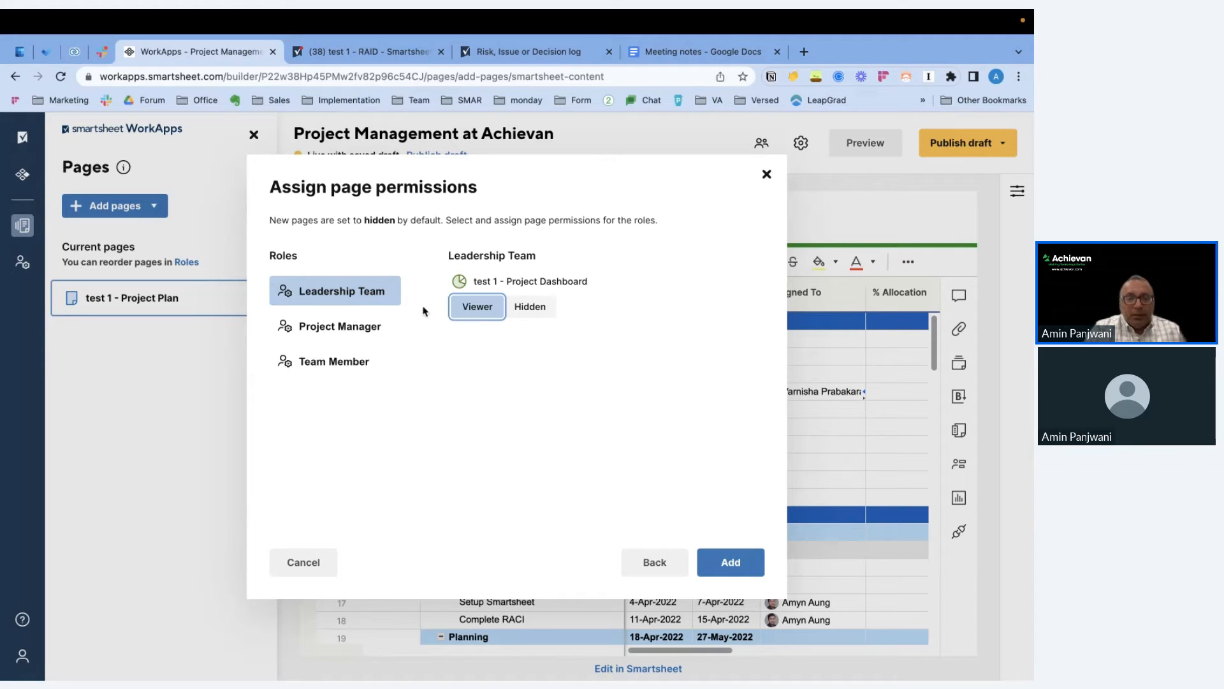
pyautogui.click(359, 330)
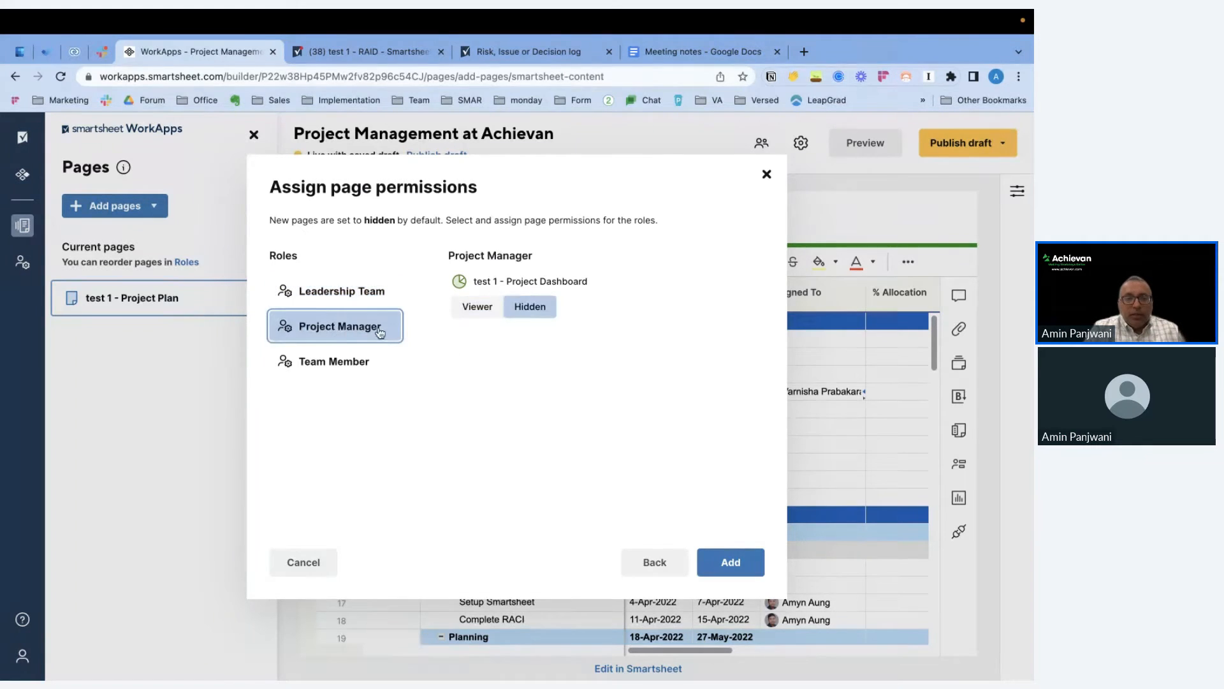
pyautogui.click(475, 308)
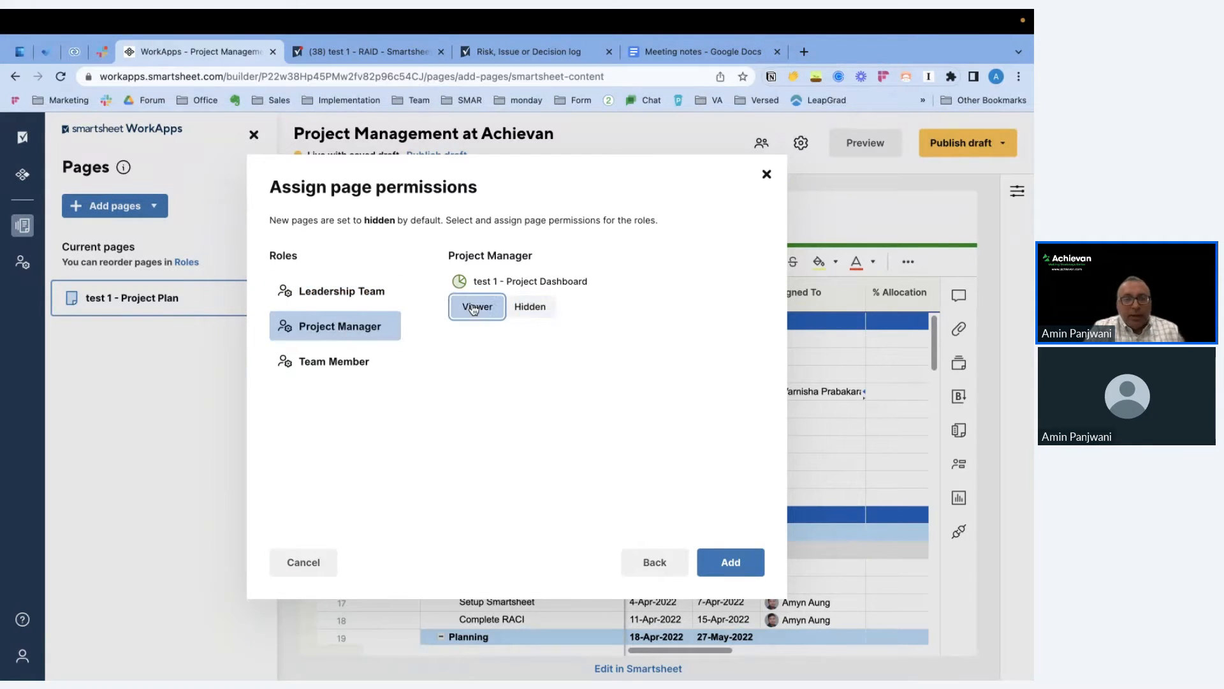
pyautogui.click(334, 362)
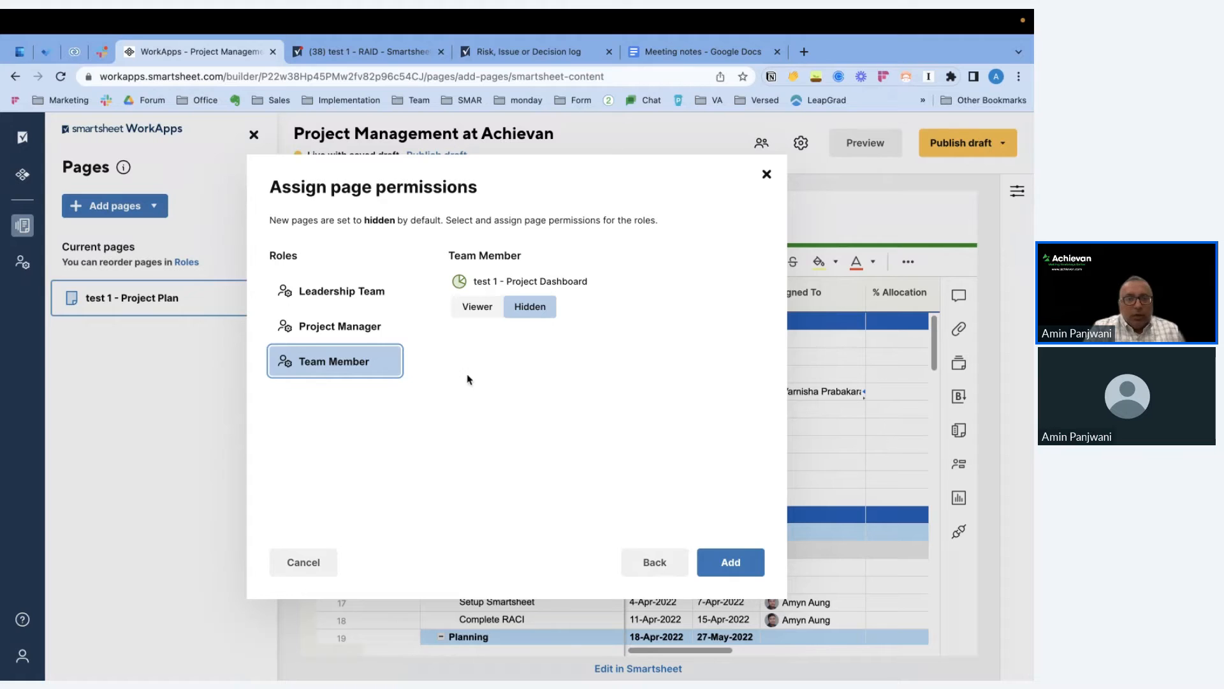
pyautogui.click(472, 308)
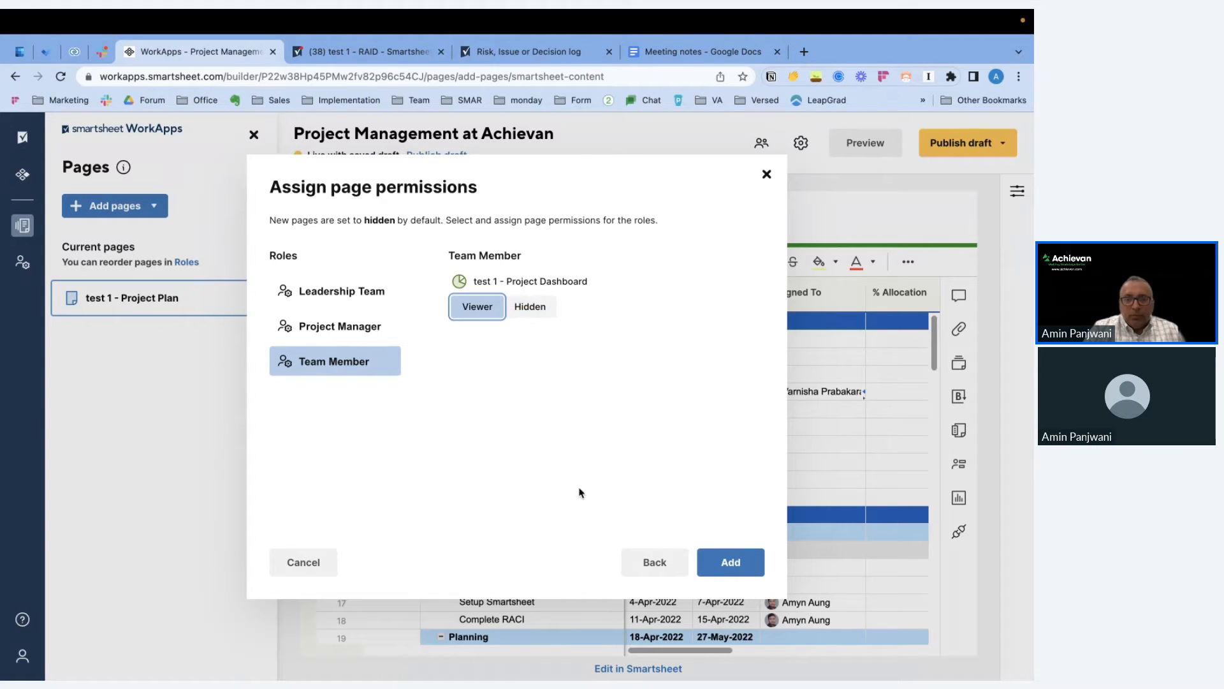
pyautogui.click(727, 563)
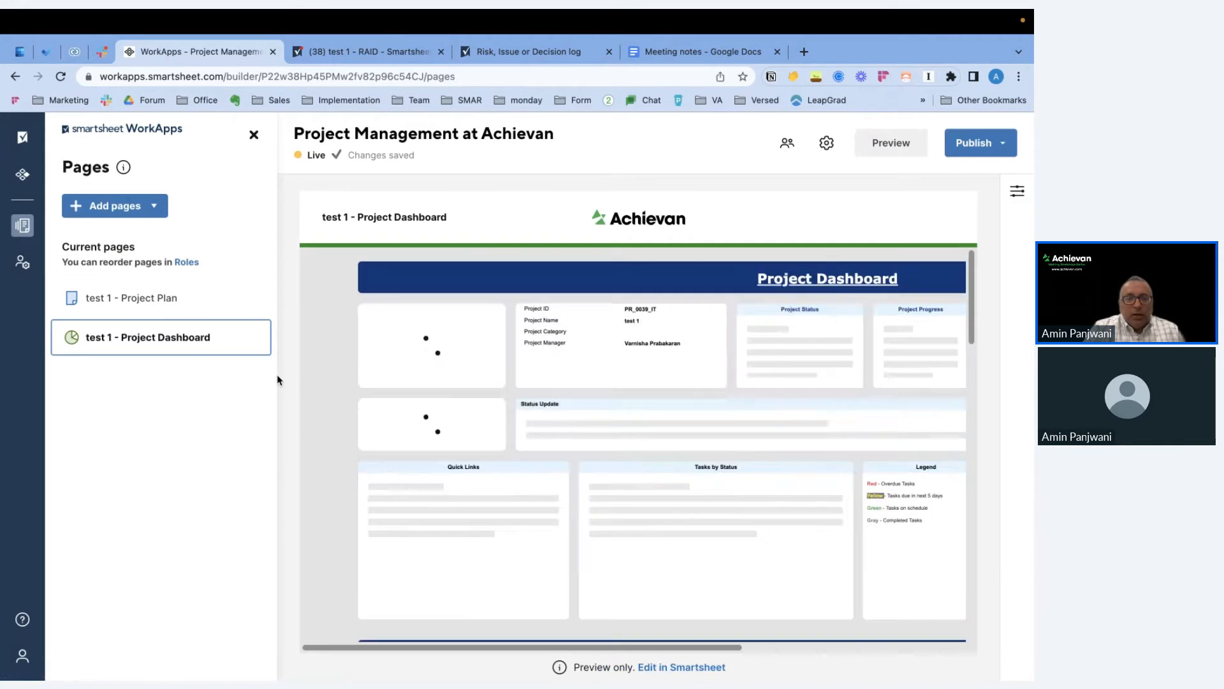
# Start adding another Smartsheet content page, search for Red and choose test 1 - Project Plan - Red and Yellow Tasks.
pyautogui.click(120, 201)
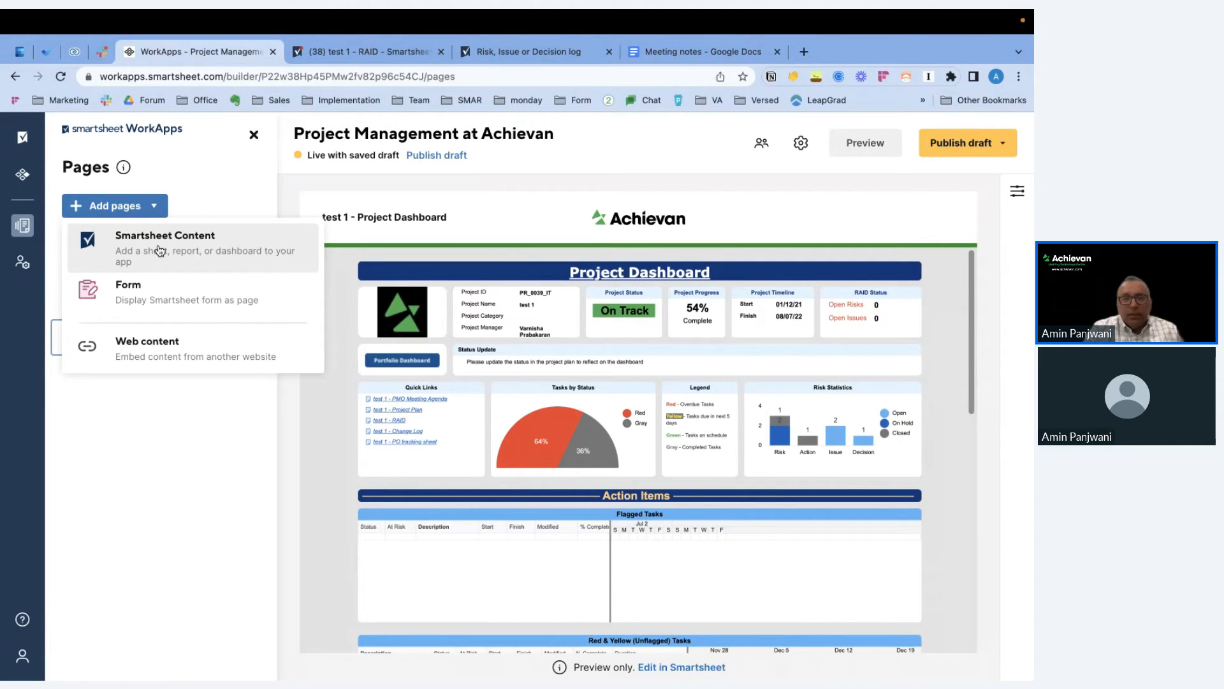
pyautogui.click(160, 251)
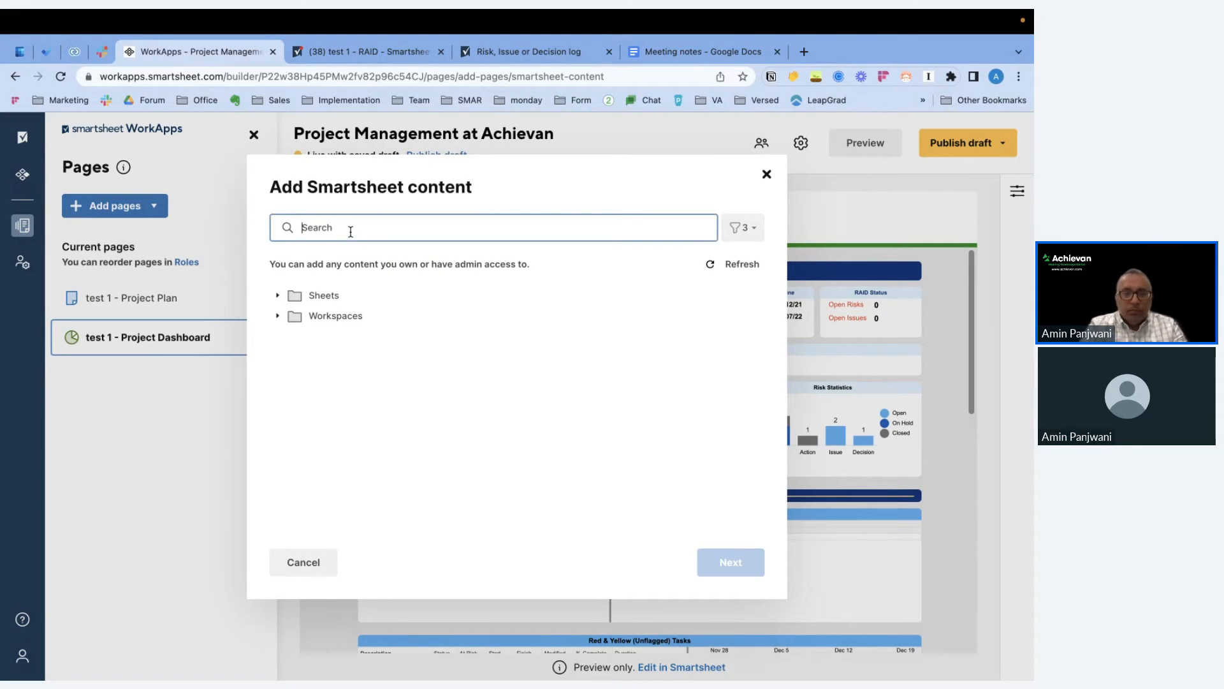
pyautogui.write('RED')
pyautogui.press('BackSpace')
pyautogui.press('BackSpace')
pyautogui.write('ed')
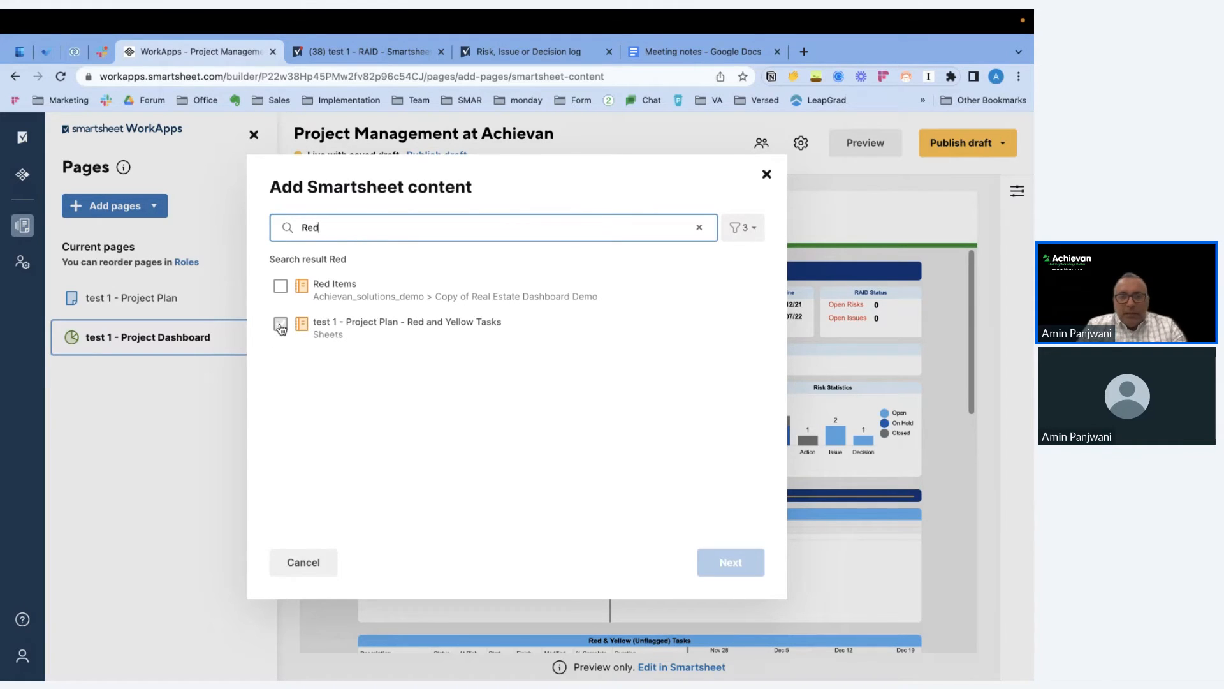
pyautogui.click(280, 327)
pyautogui.click(730, 561)
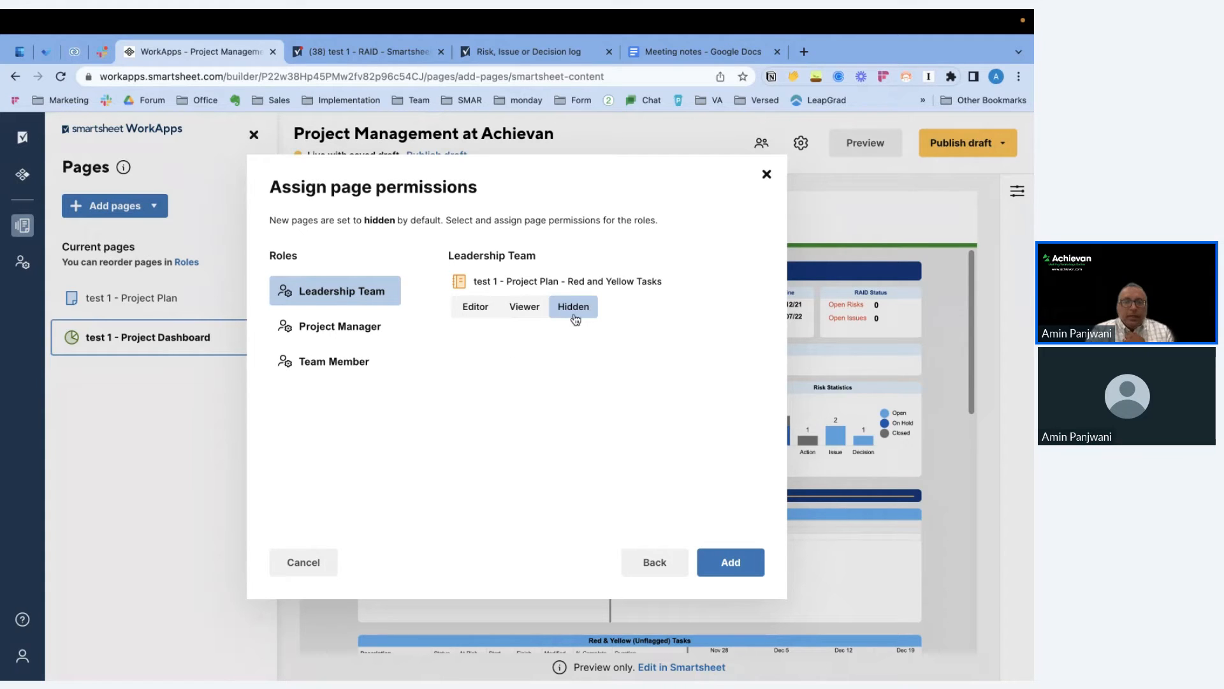
# Give Project Manager and Team Member Editor permission on the Red and Yellow Tasks report, leave Leadership Team hidden, and add the page.
pyautogui.click(370, 327)
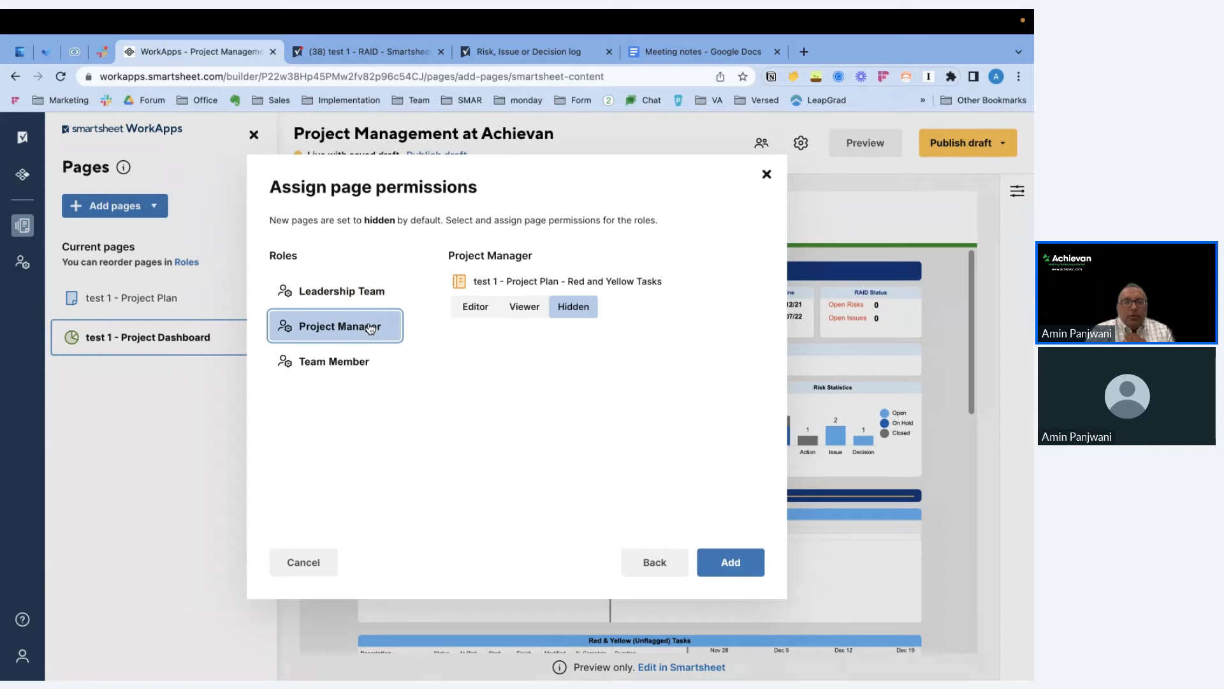
pyautogui.click(464, 310)
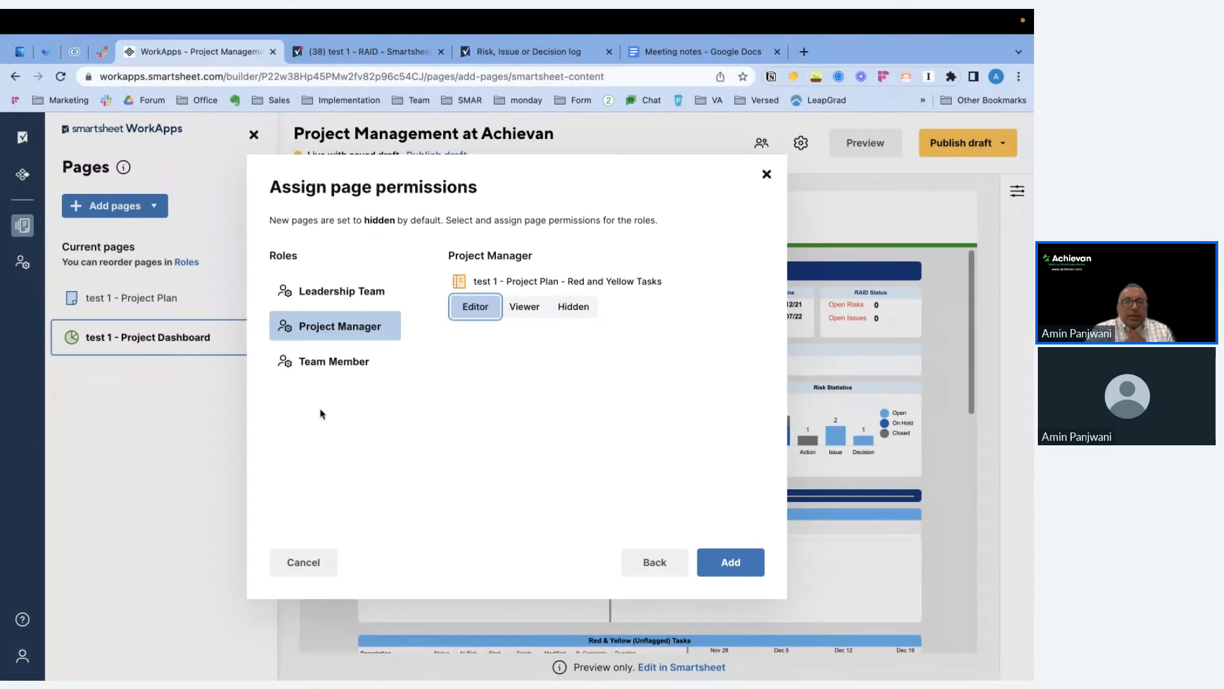
pyautogui.click(327, 361)
pyautogui.click(467, 306)
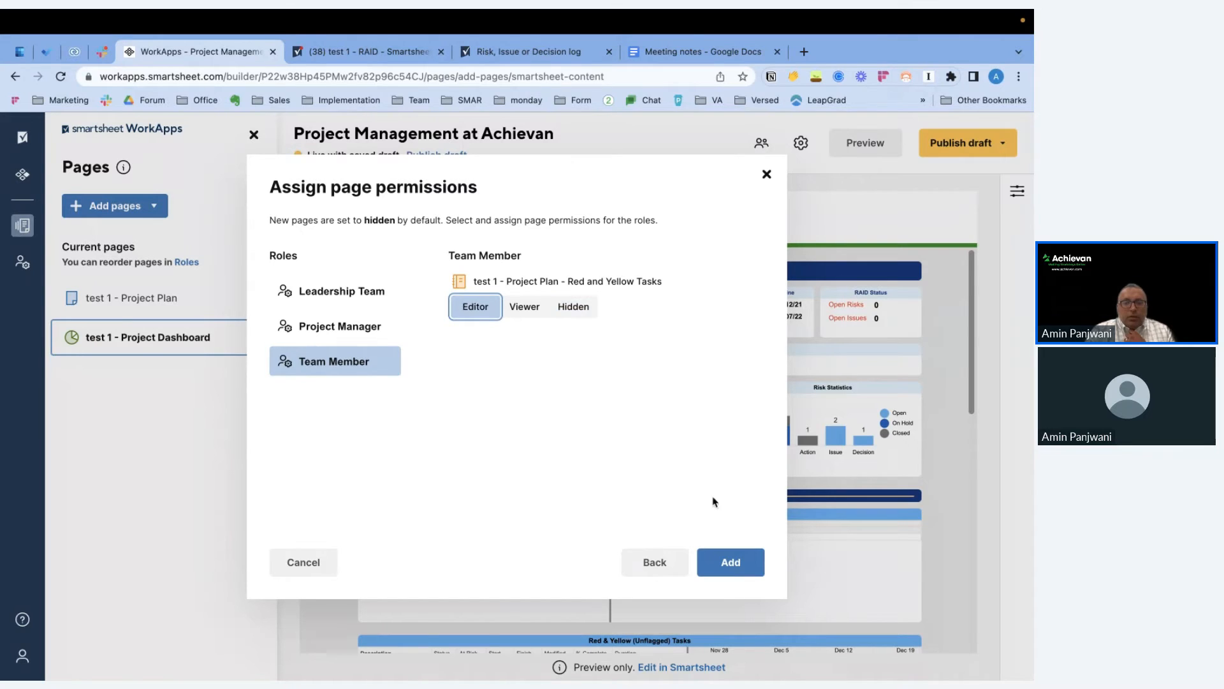
pyautogui.click(741, 564)
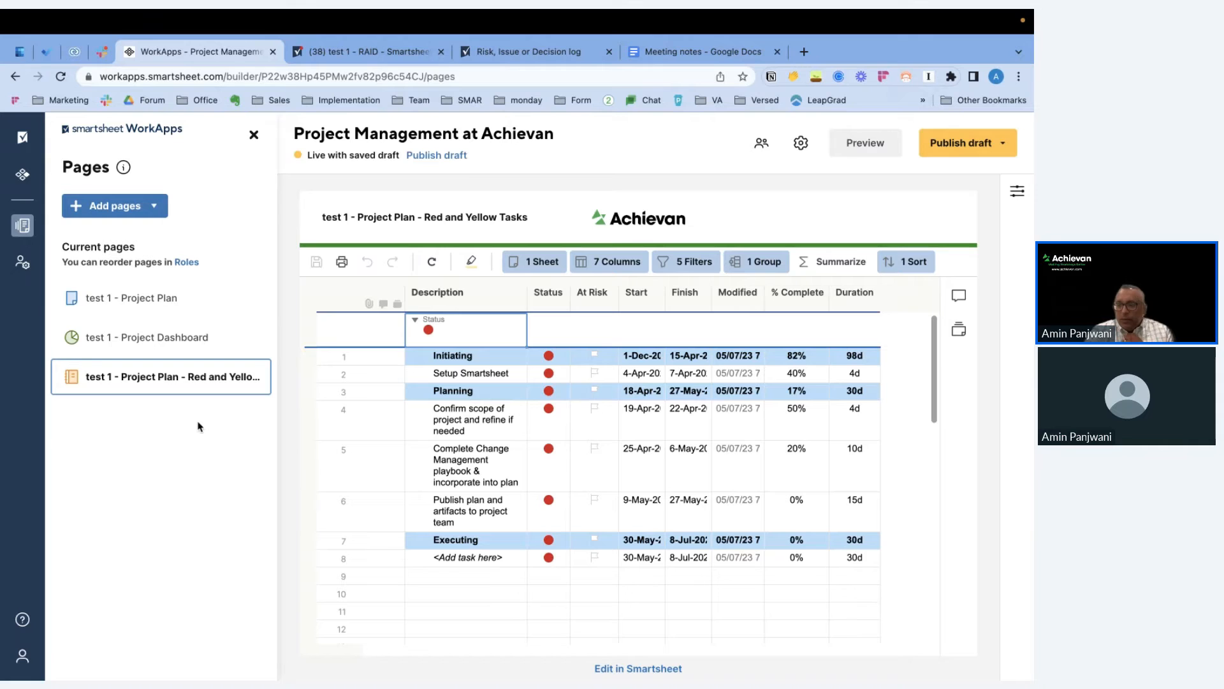
# Start adding a form page and fill its form link with the URL copied from the open Risk, Issue or Decision log form.
pyautogui.click(139, 206)
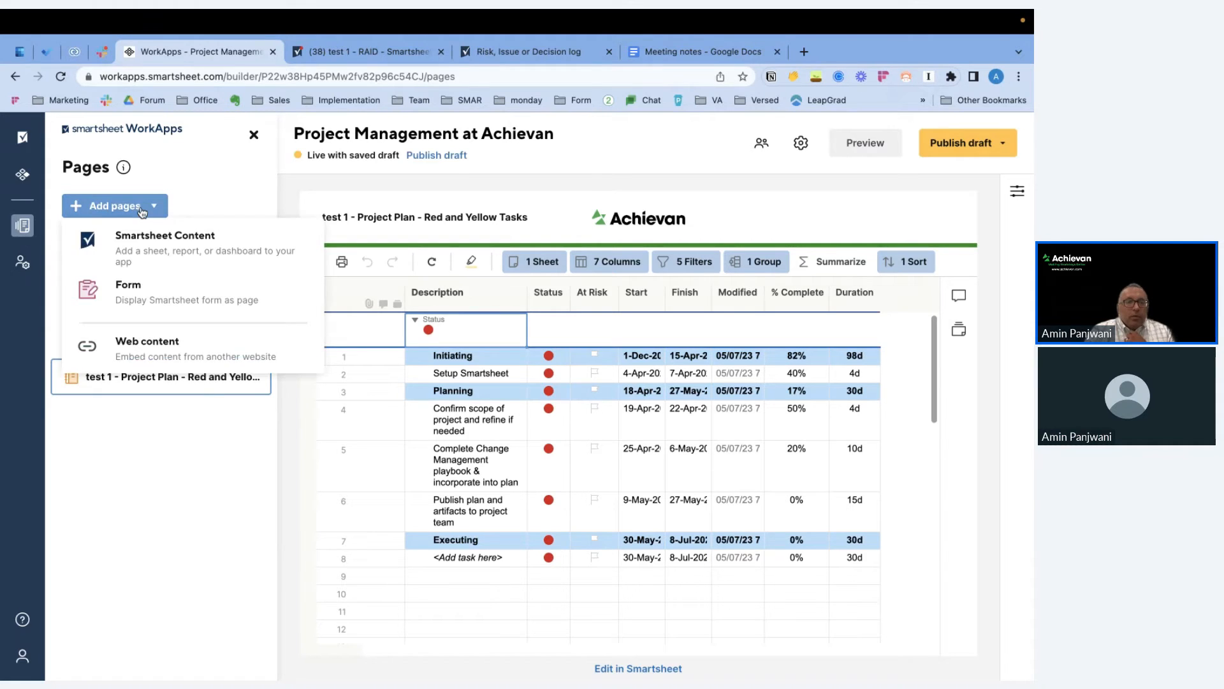
pyautogui.click(139, 295)
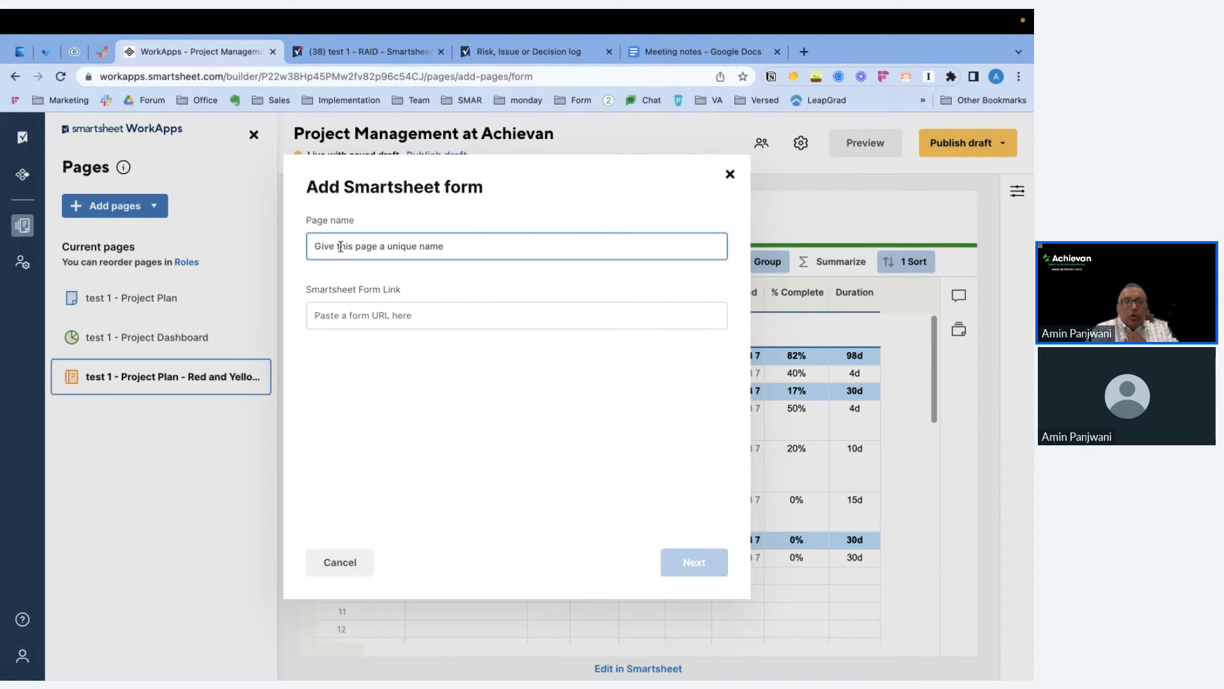
pyautogui.click(359, 54)
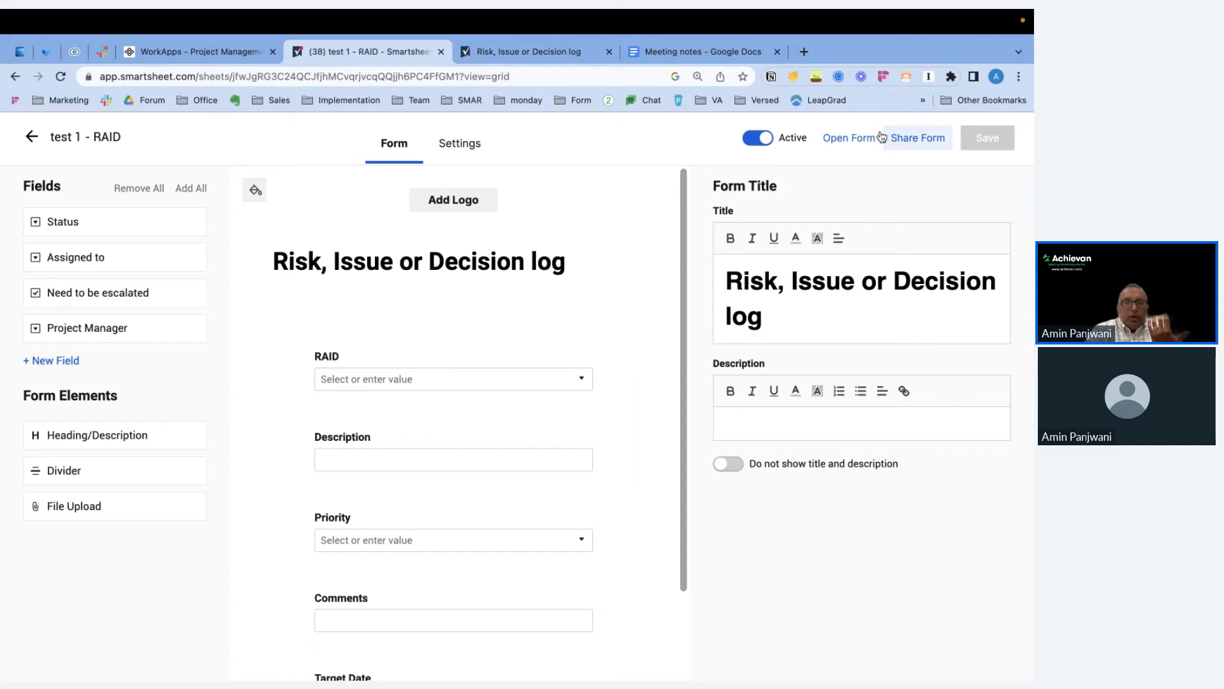
pyautogui.click(491, 71)
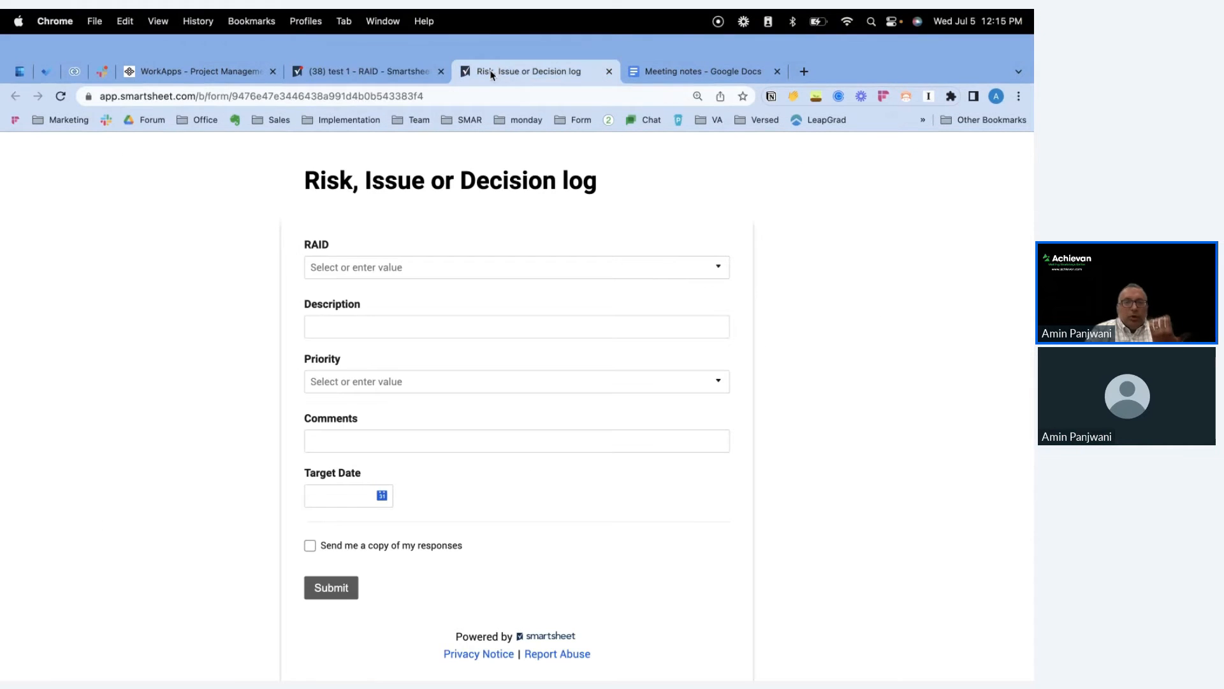
pyautogui.click(380, 96)
pyautogui.rightClick(379, 95)
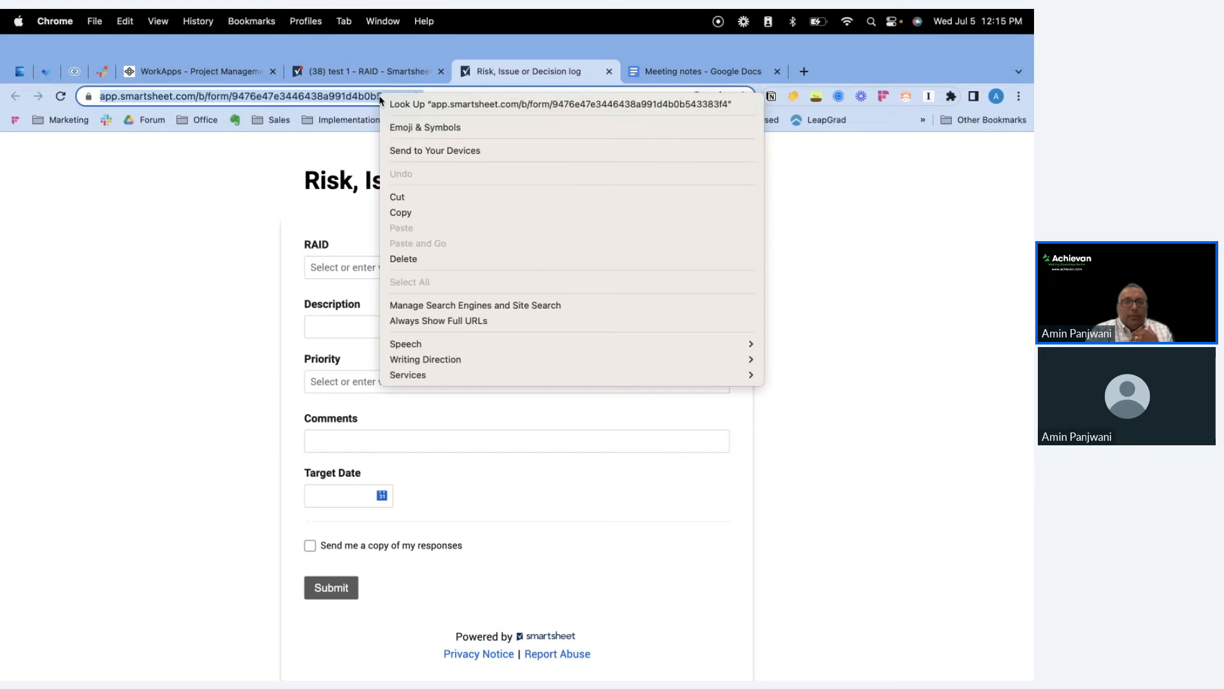
pyautogui.click(405, 214)
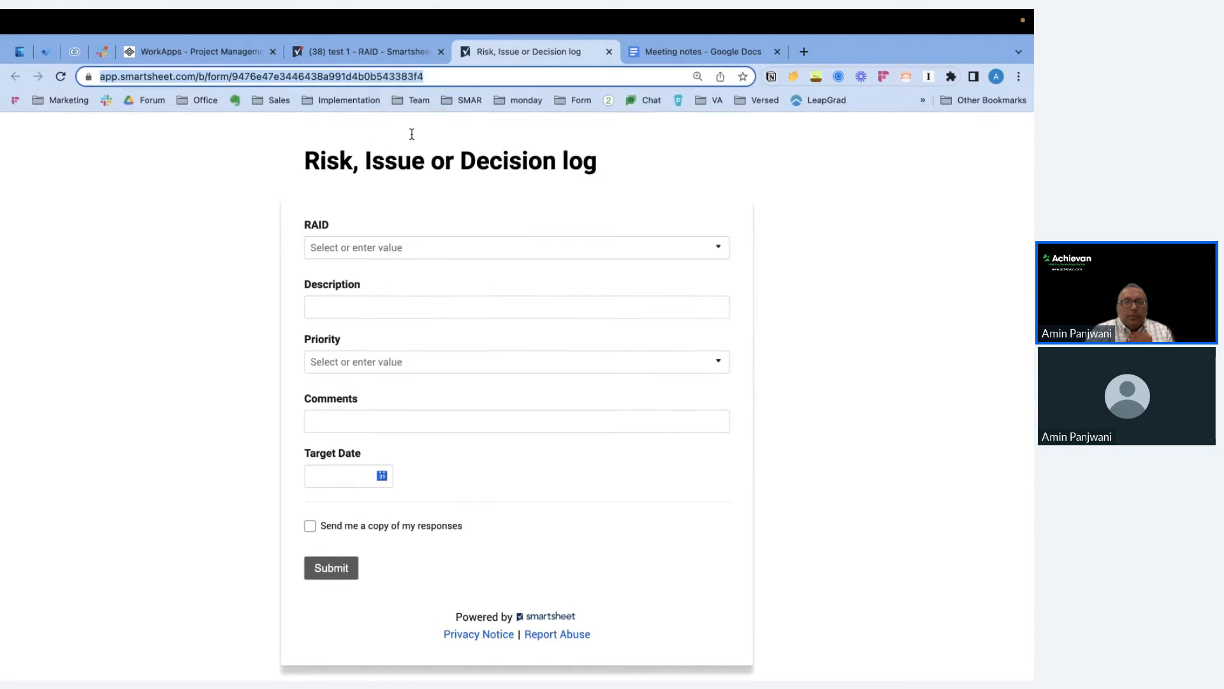
pyautogui.click(176, 46)
pyautogui.click(370, 317)
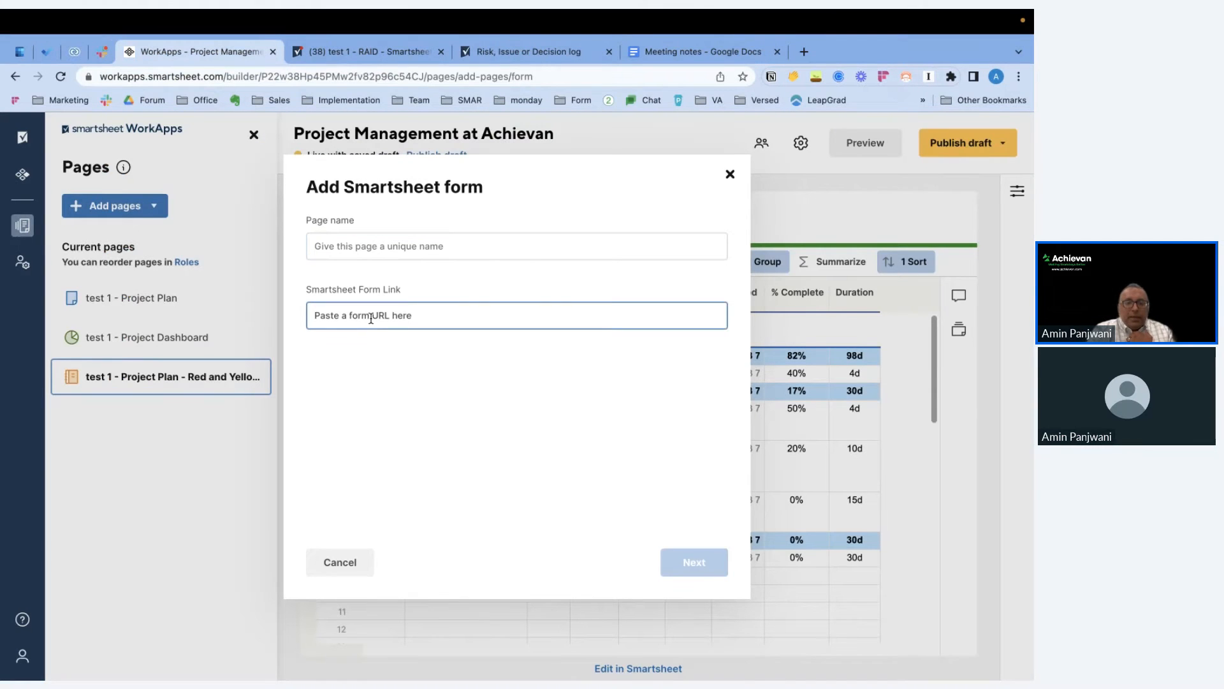
pyautogui.press('super+v')
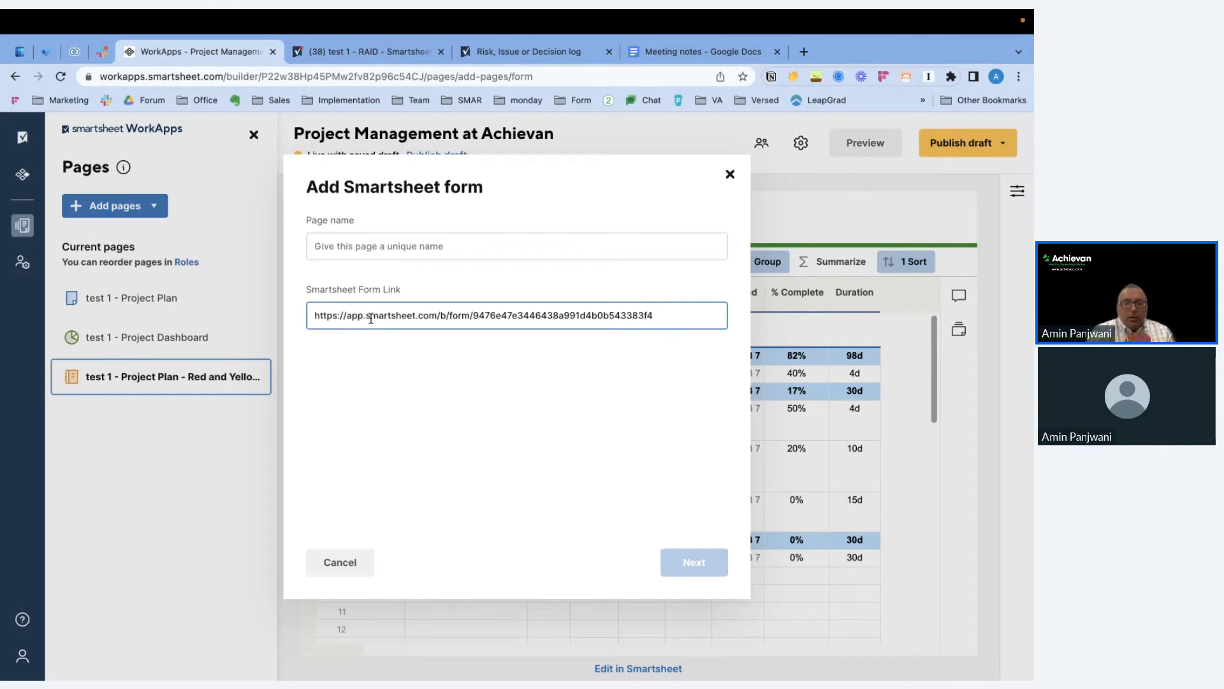
# Name the form page Risk, Issue or Decision log, using the title copied from the open form.
pyautogui.click(329, 249)
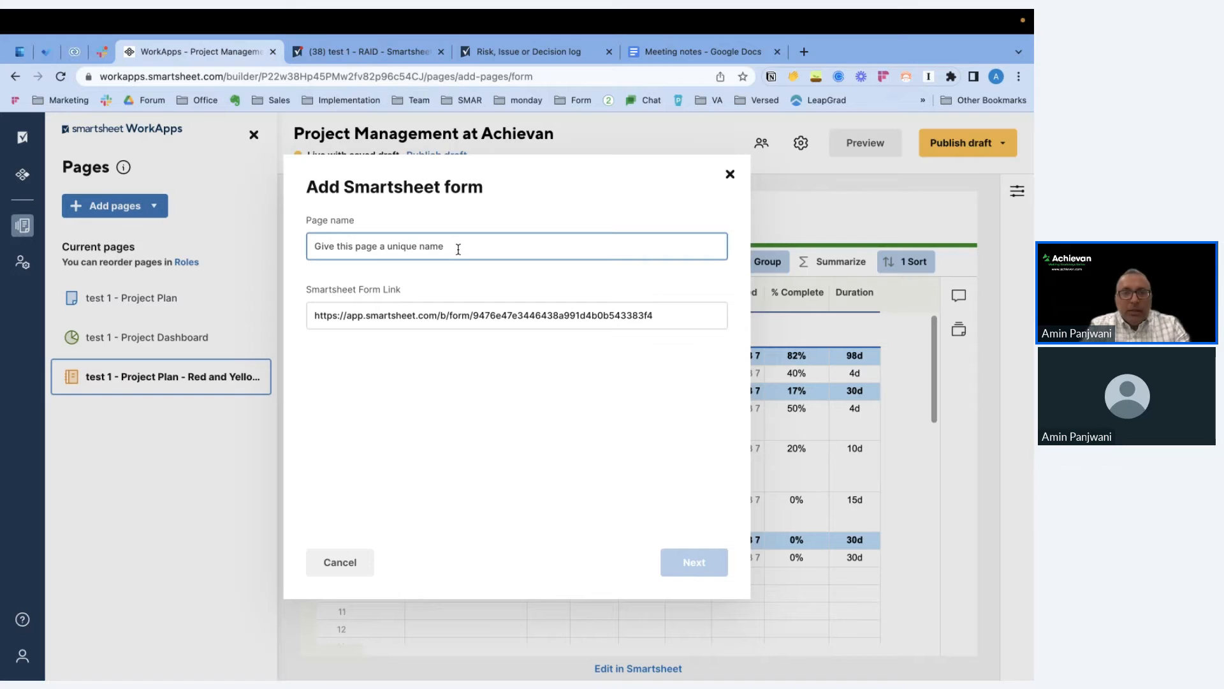
pyautogui.click(515, 72)
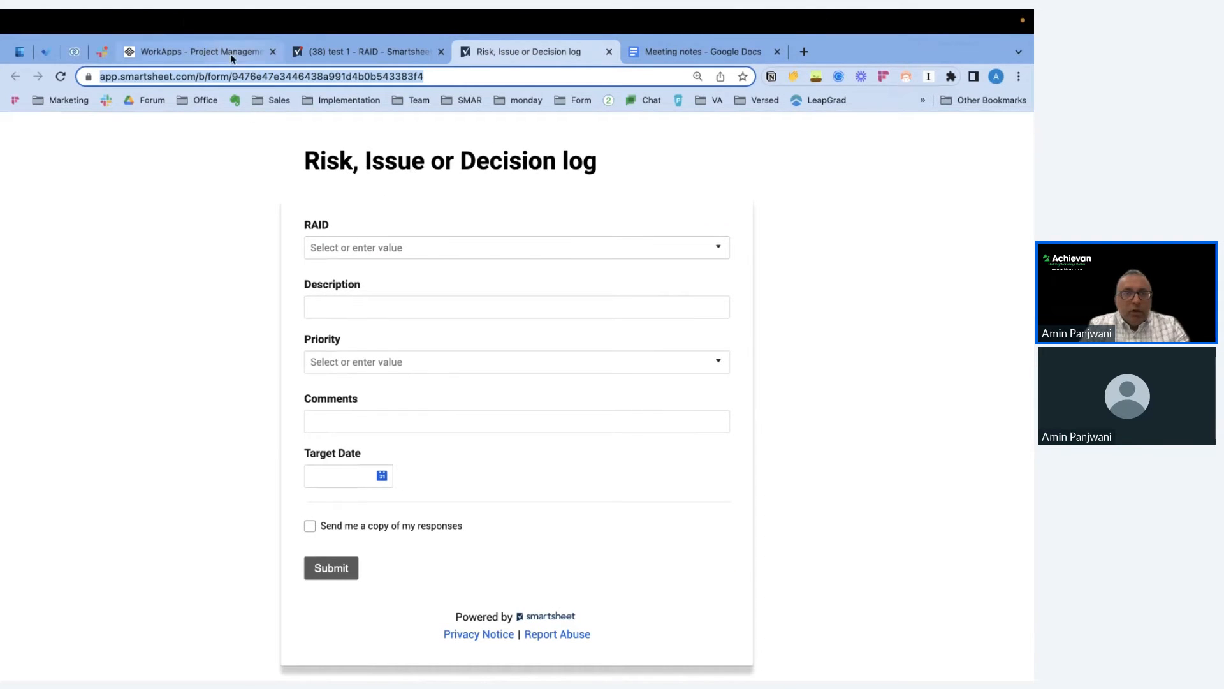
pyautogui.moveTo(301, 164); pyautogui.dragTo(593, 183)
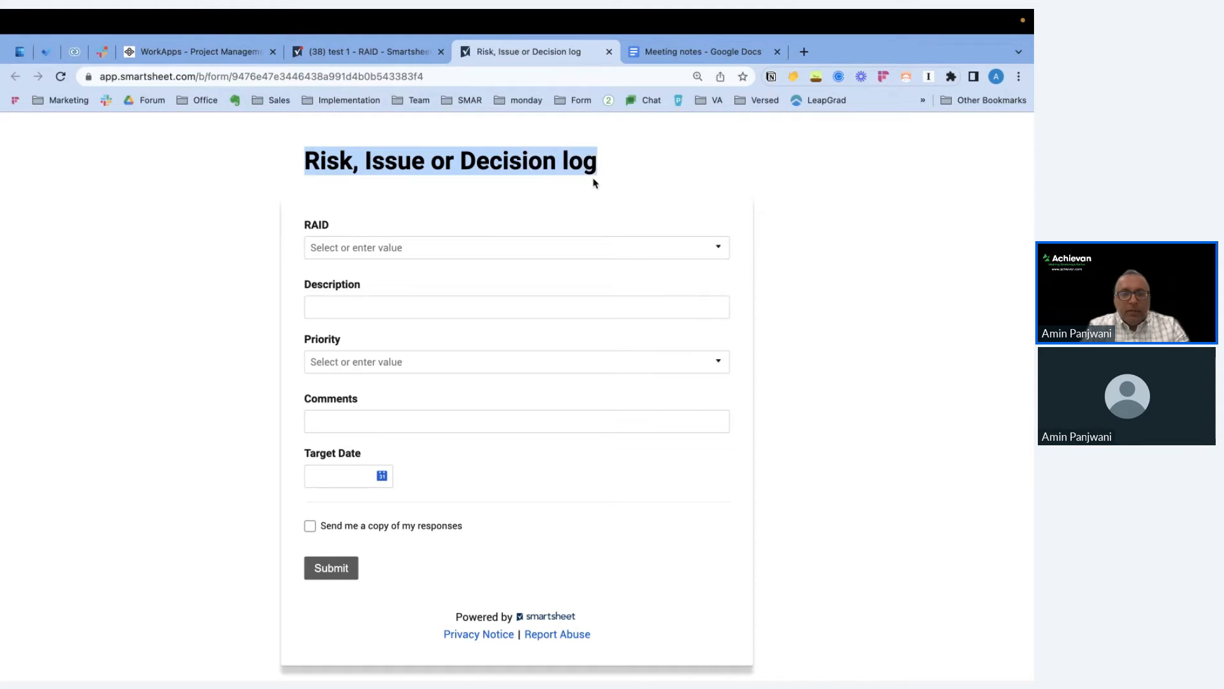
pyautogui.click(201, 54)
pyautogui.hotkey('ctrl', 'v')
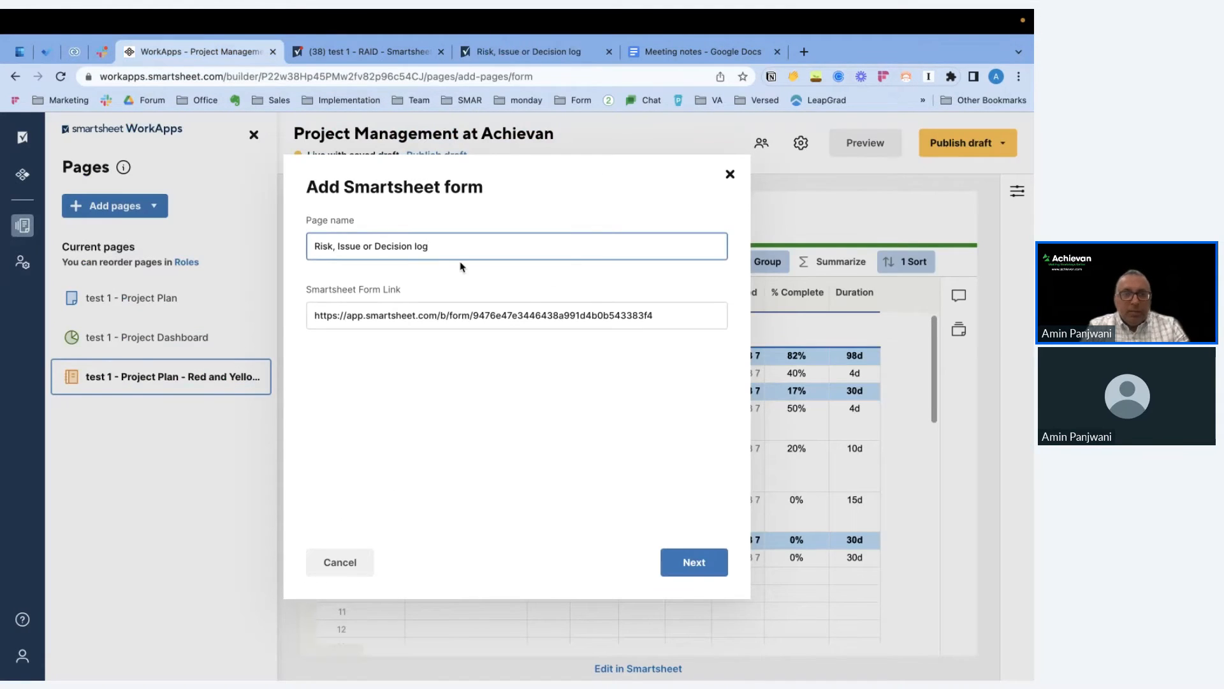
# Give Project Manager and Team Member Viewer permission on the form page, leave Leadership Team hidden, and add the page.
pyautogui.click(694, 563)
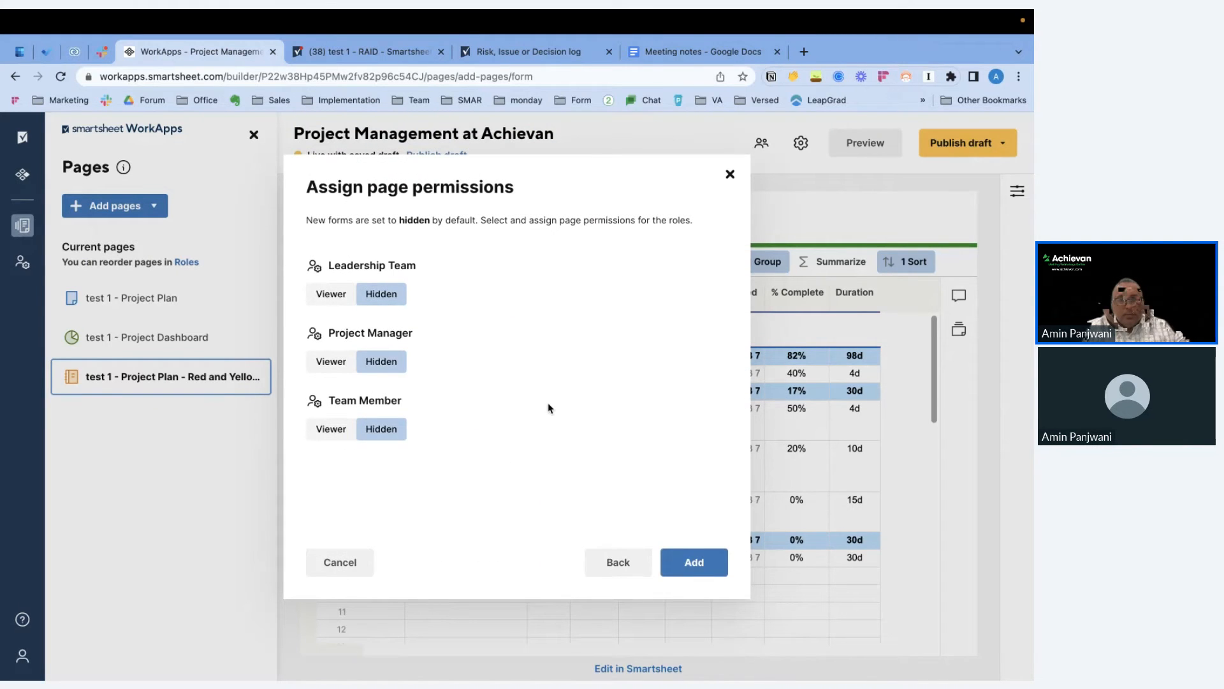
pyautogui.click(331, 294)
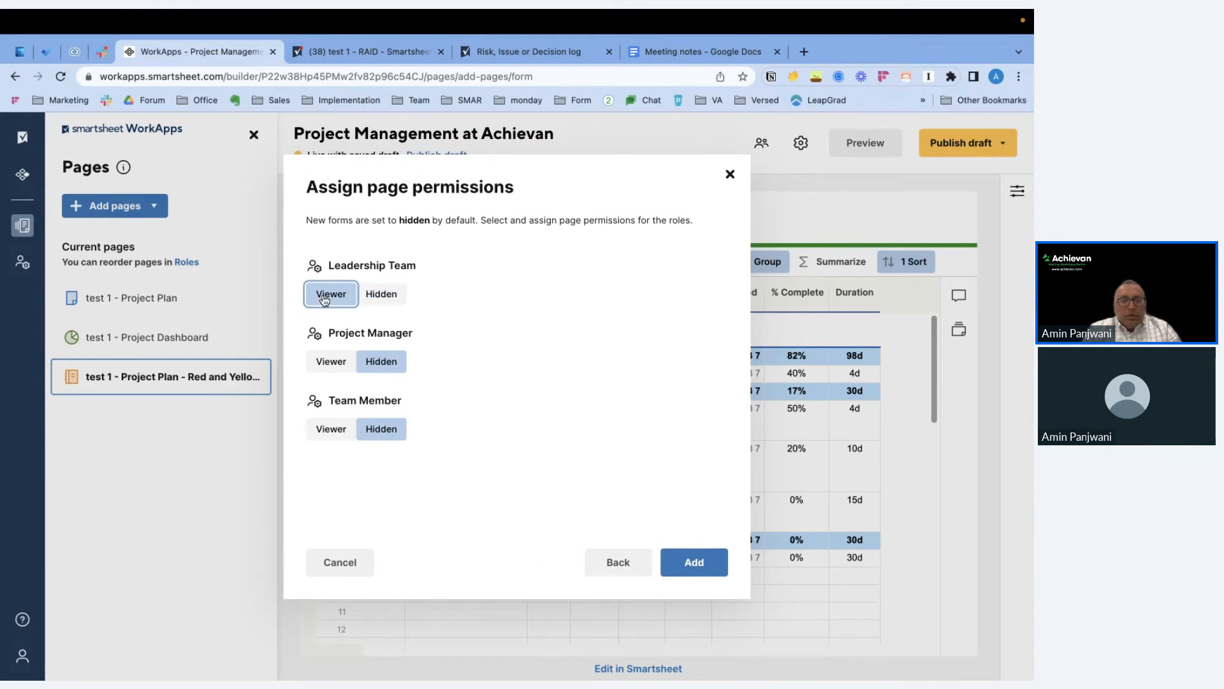
pyautogui.click(393, 293)
pyautogui.click(333, 361)
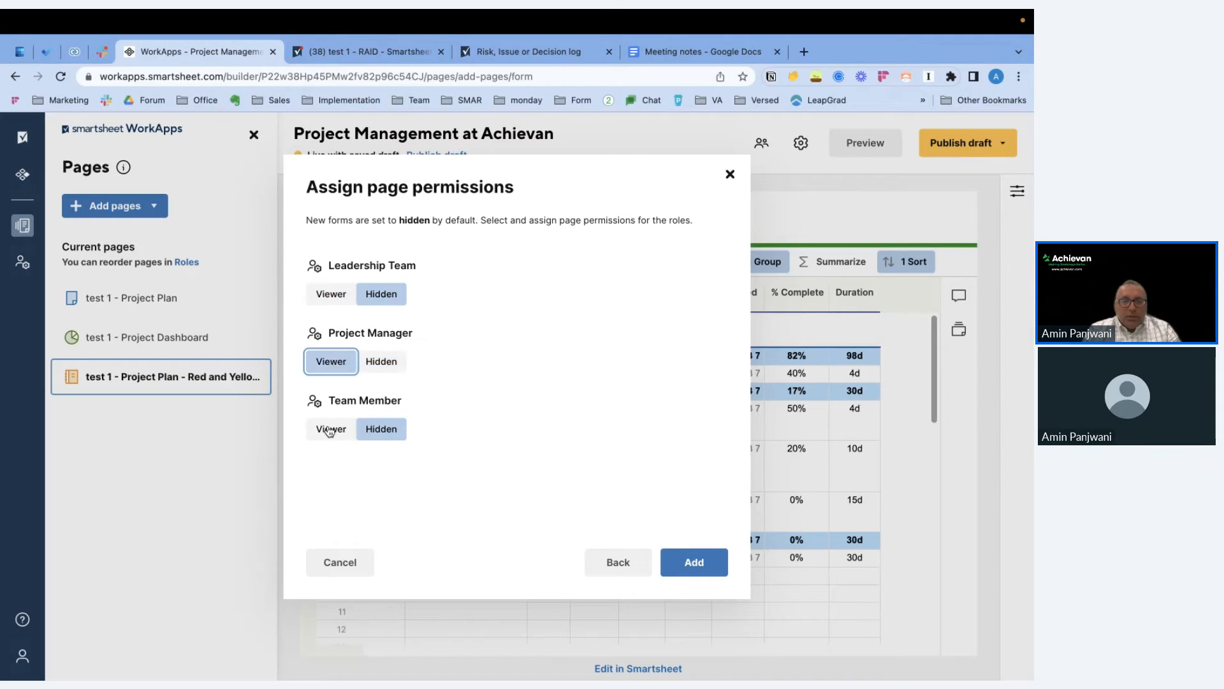
pyautogui.click(329, 430)
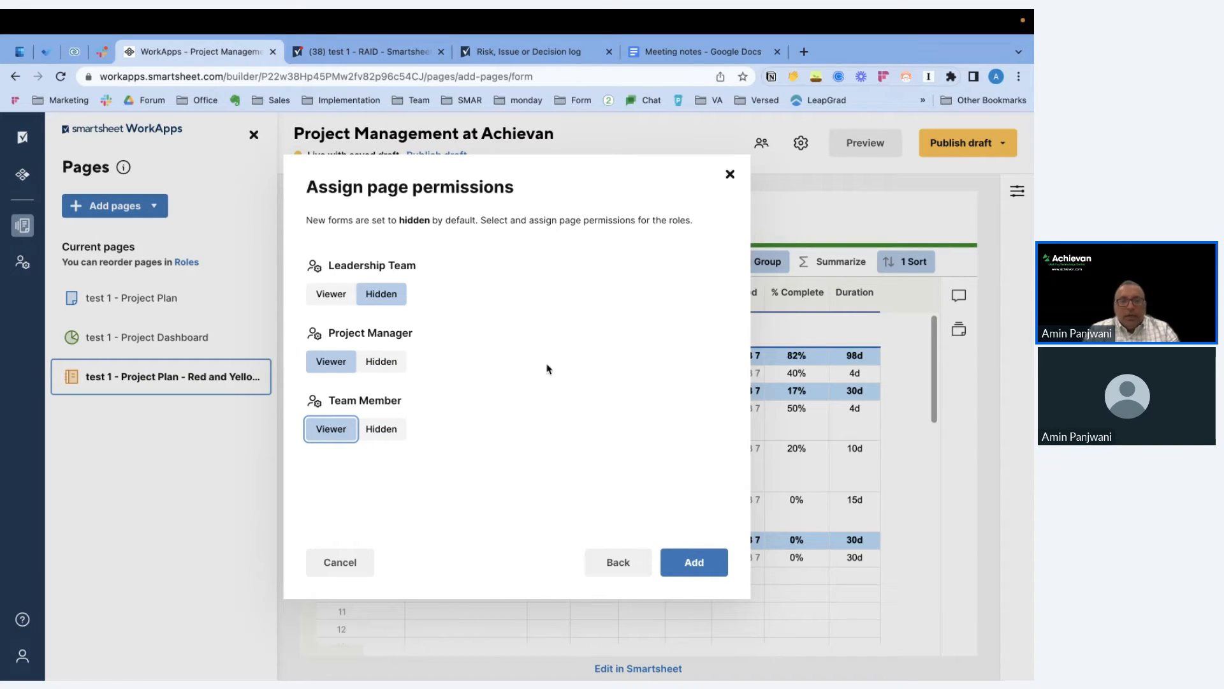
pyautogui.click(701, 571)
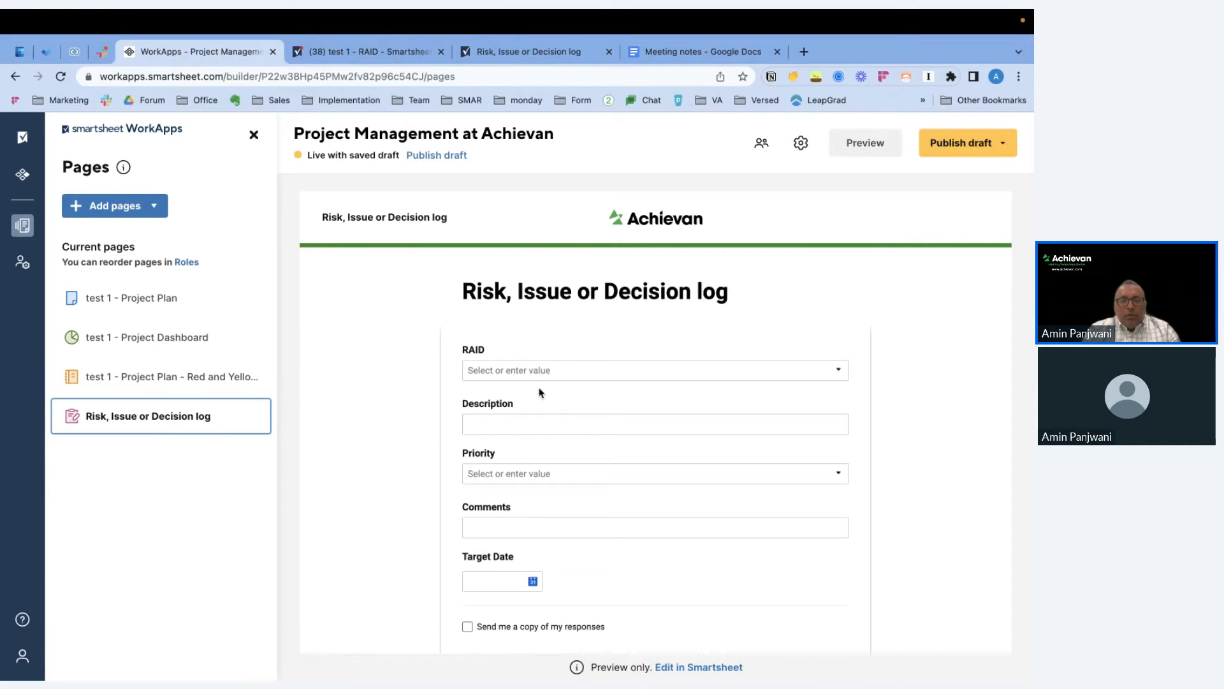
pyautogui.scroll(-3, 540, 393)
pyautogui.scroll(3, 539, 392)
# Start adding a web content page and name it Meeting Notes.
pyautogui.click(165, 217)
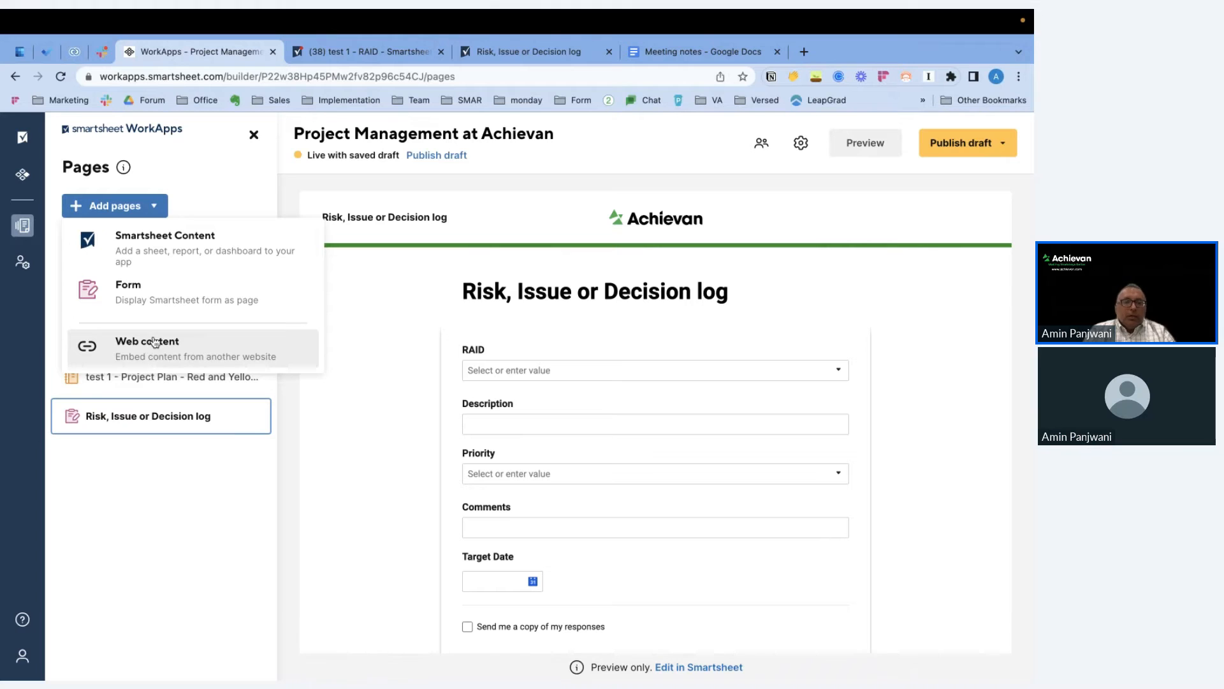
pyautogui.click(153, 341)
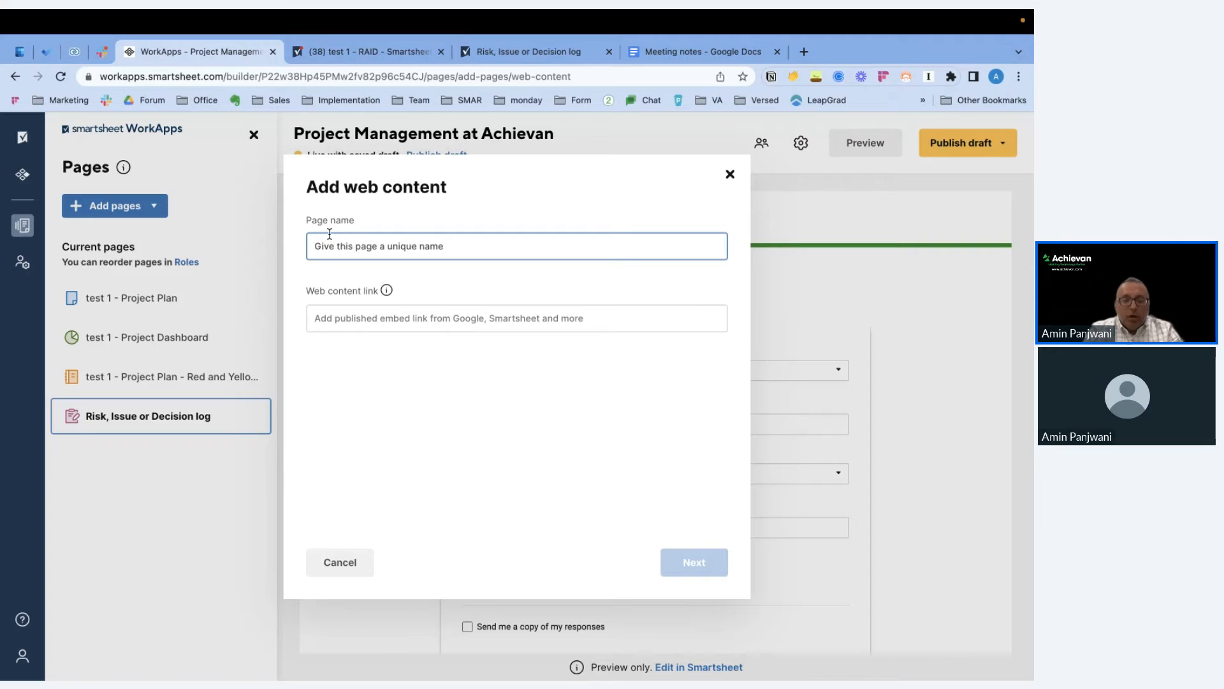
pyautogui.write('P')
pyautogui.press('BackSpace')
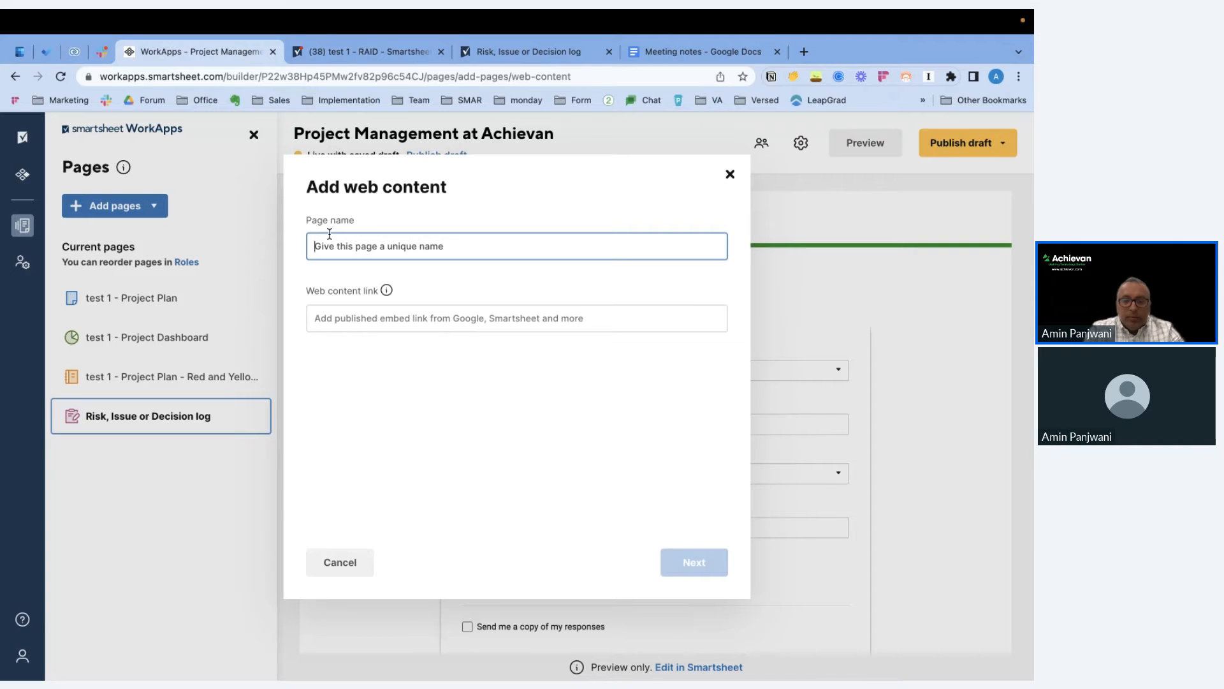
pyautogui.write('Meeting Notes')
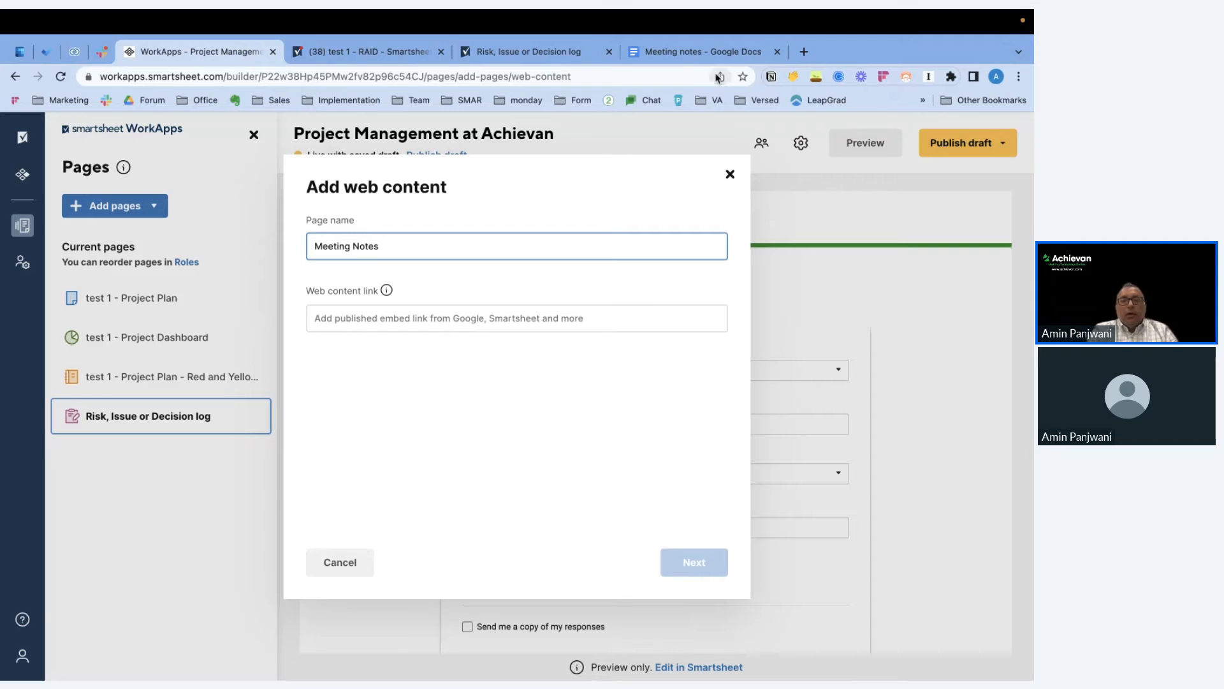
# In the Meeting notes Google Doc's sharing settings, set general access for anyone with the link to Editor.
pyautogui.click(697, 57)
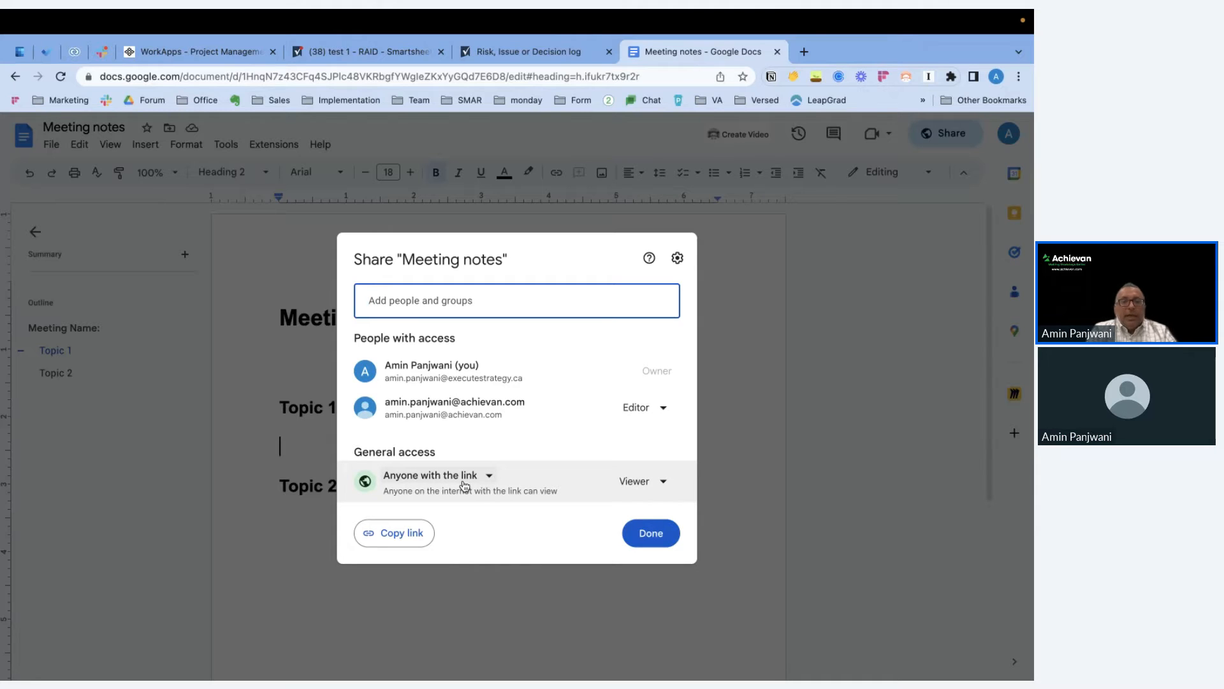
pyautogui.click(644, 482)
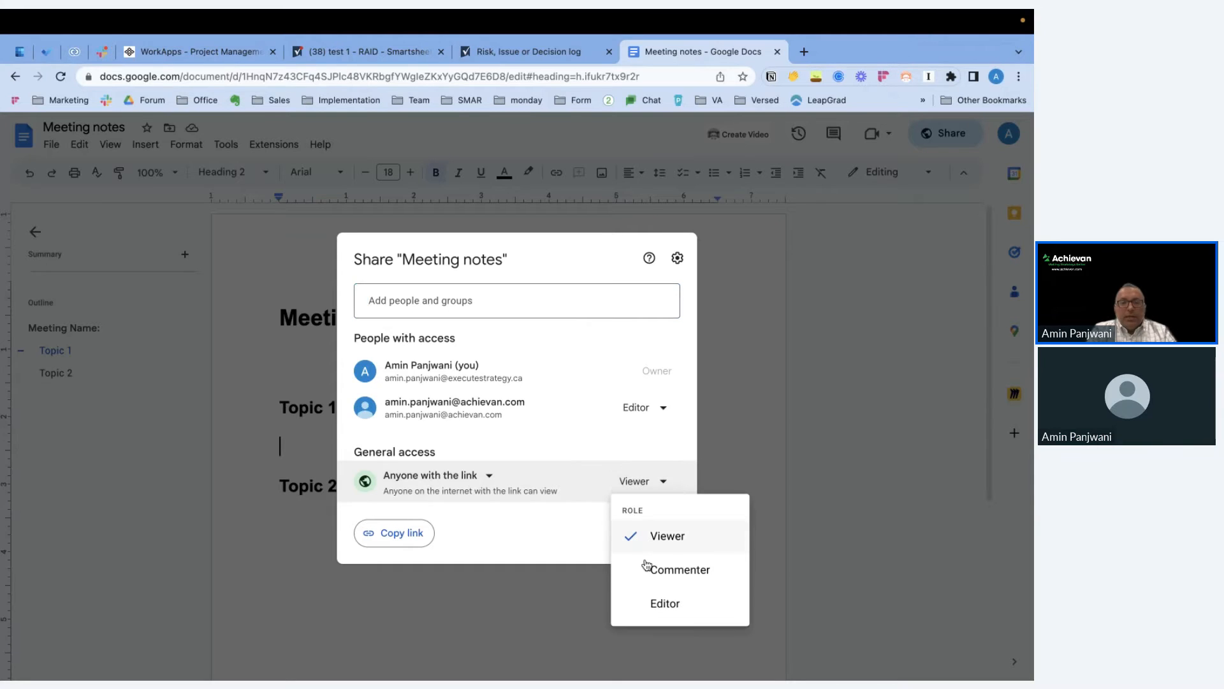
pyautogui.click(661, 606)
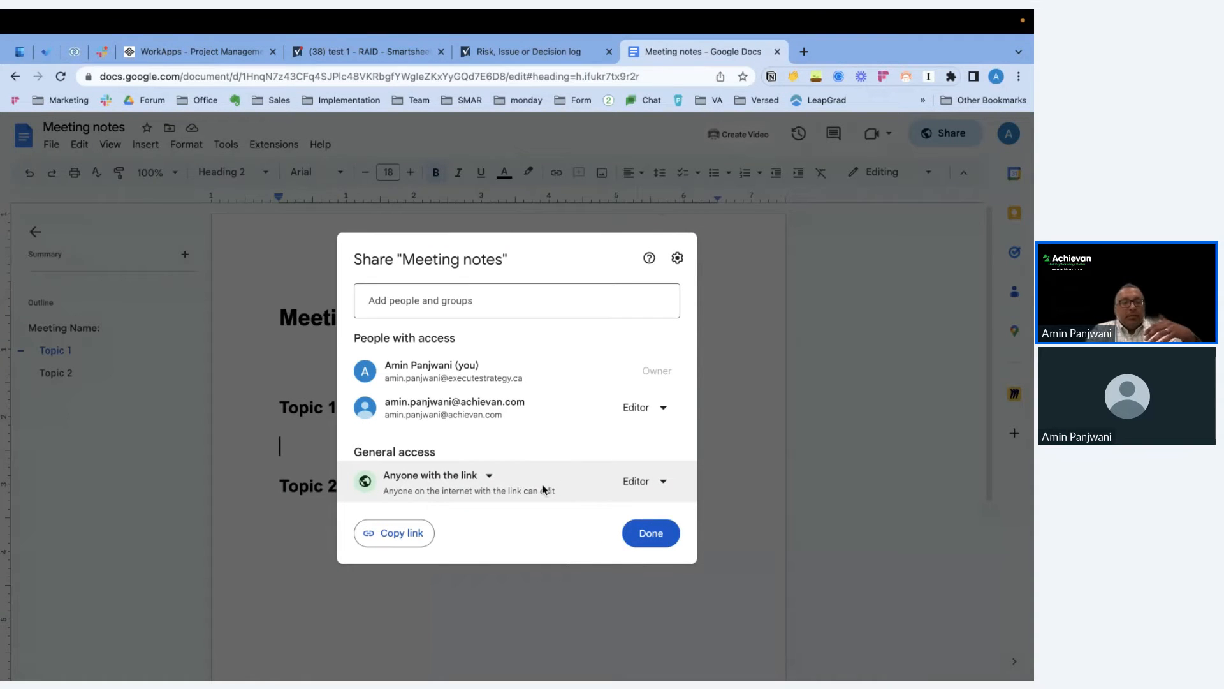
pyautogui.click(489, 477)
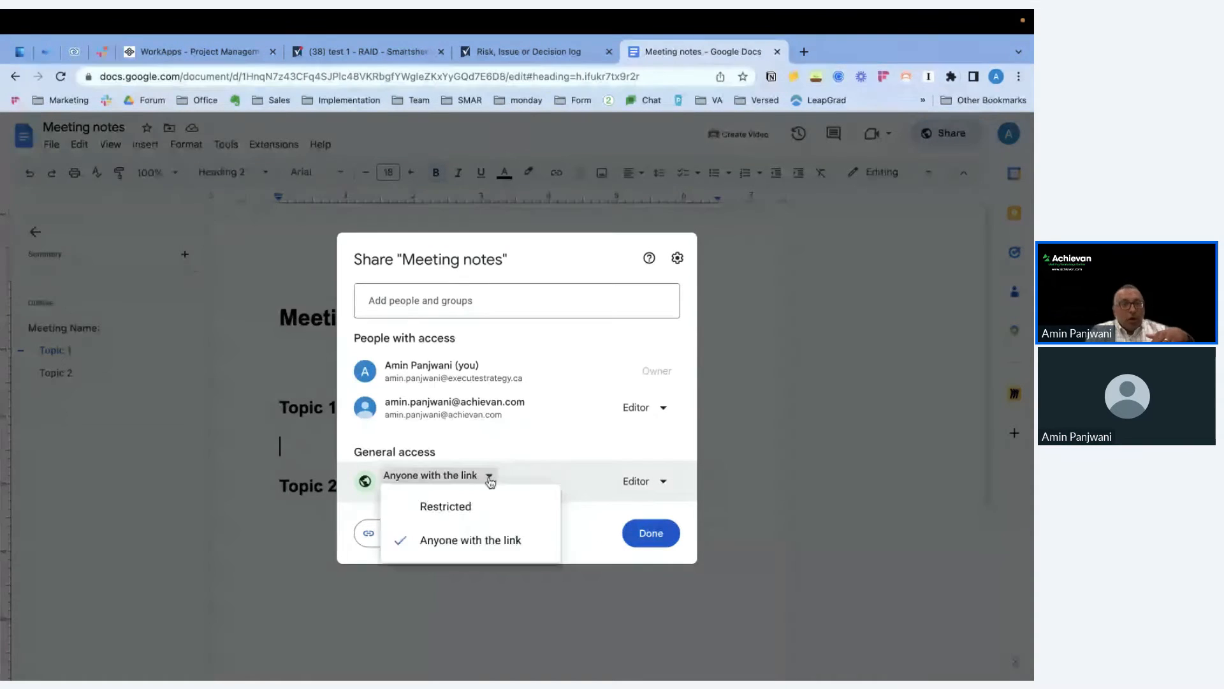
pyautogui.click(580, 541)
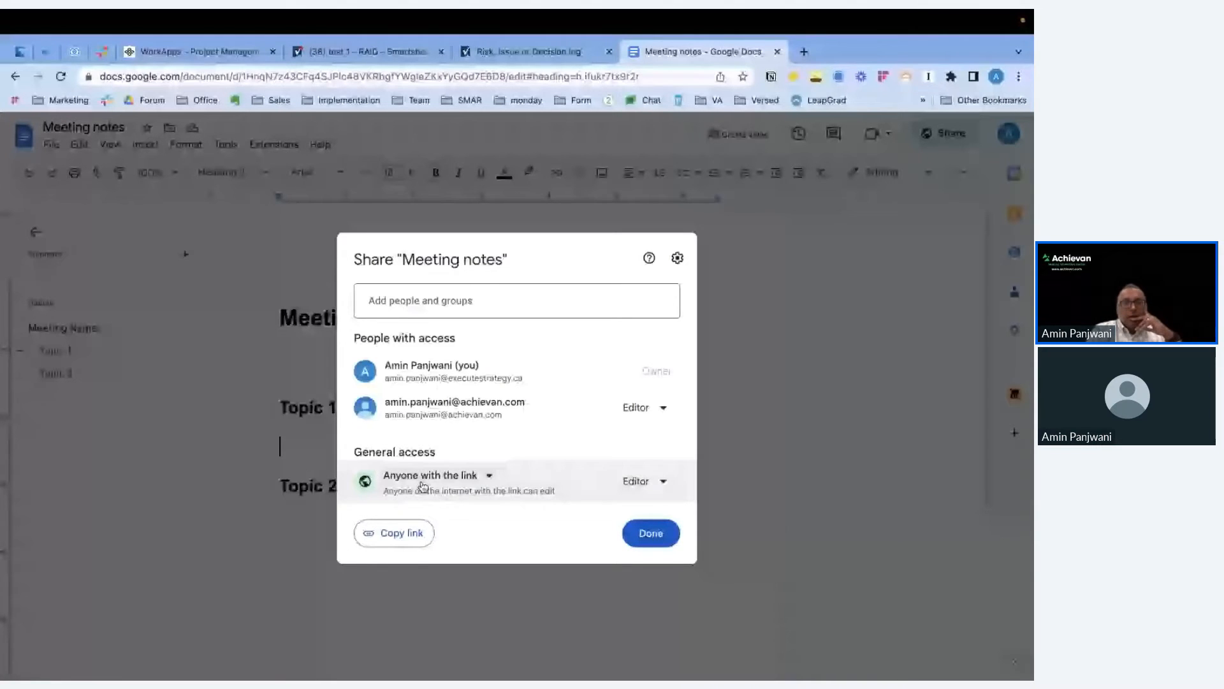
# Copy the Meeting notes sharing link and use it as the new WorkApps page's web content link.
pyautogui.click(382, 533)
pyautogui.click(216, 51)
pyautogui.click(368, 313)
pyautogui.hotkey('ctrl', 'v')
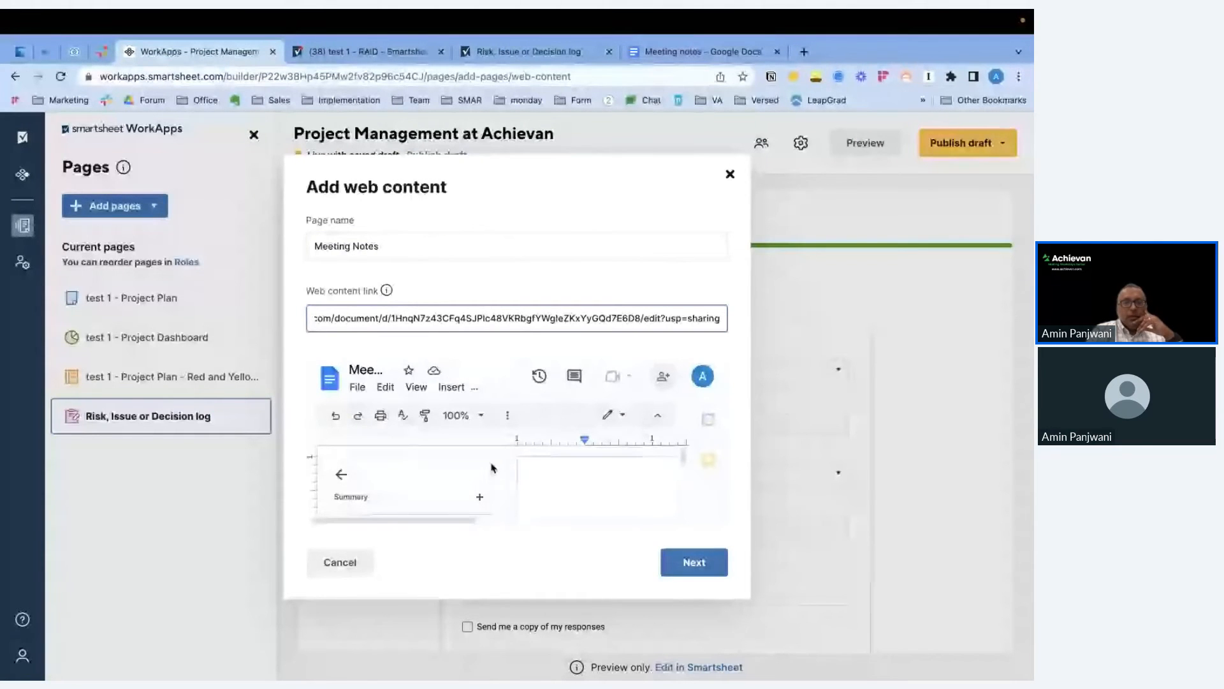
# Give Project Manager and Team Member Viewer permission on the Meeting Notes page, leave Leadership Team hidden, and add the page.
pyautogui.click(694, 562)
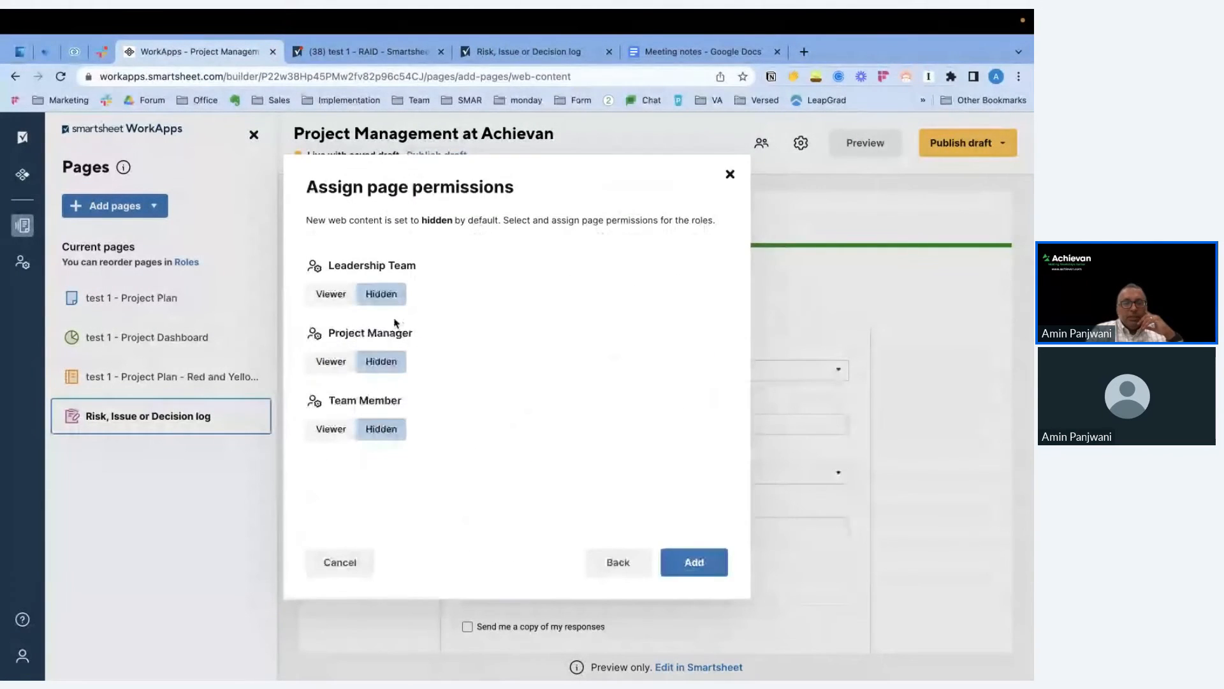
pyautogui.click(331, 361)
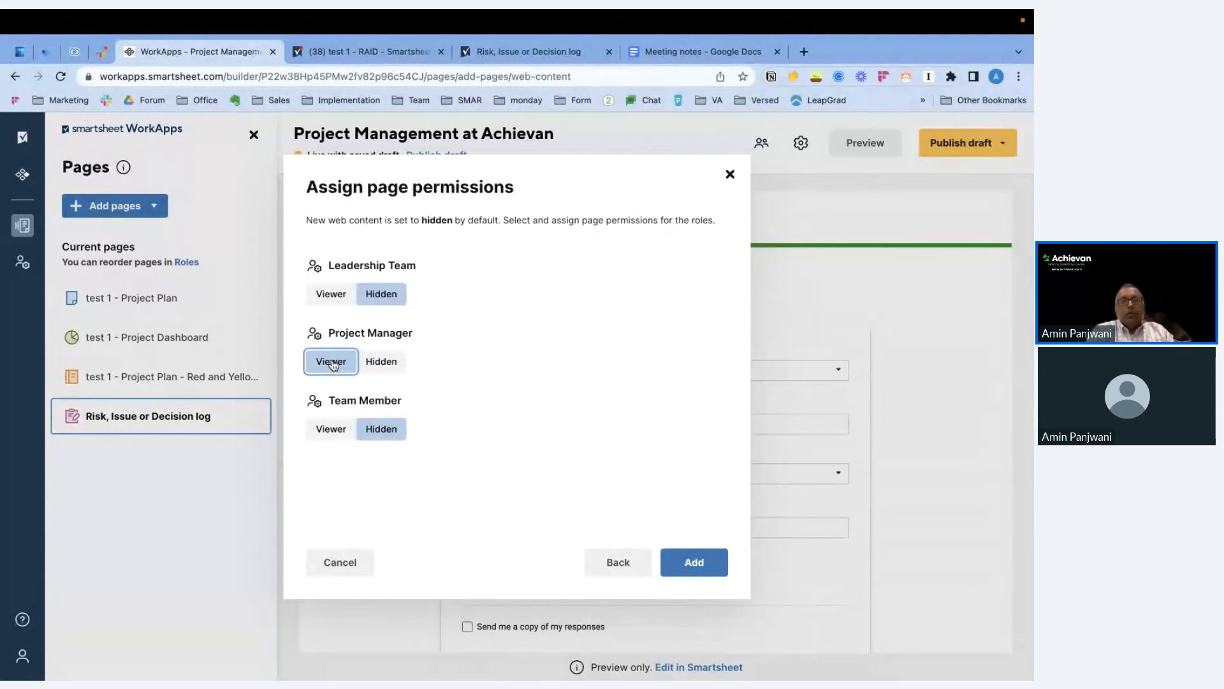
pyautogui.click(325, 431)
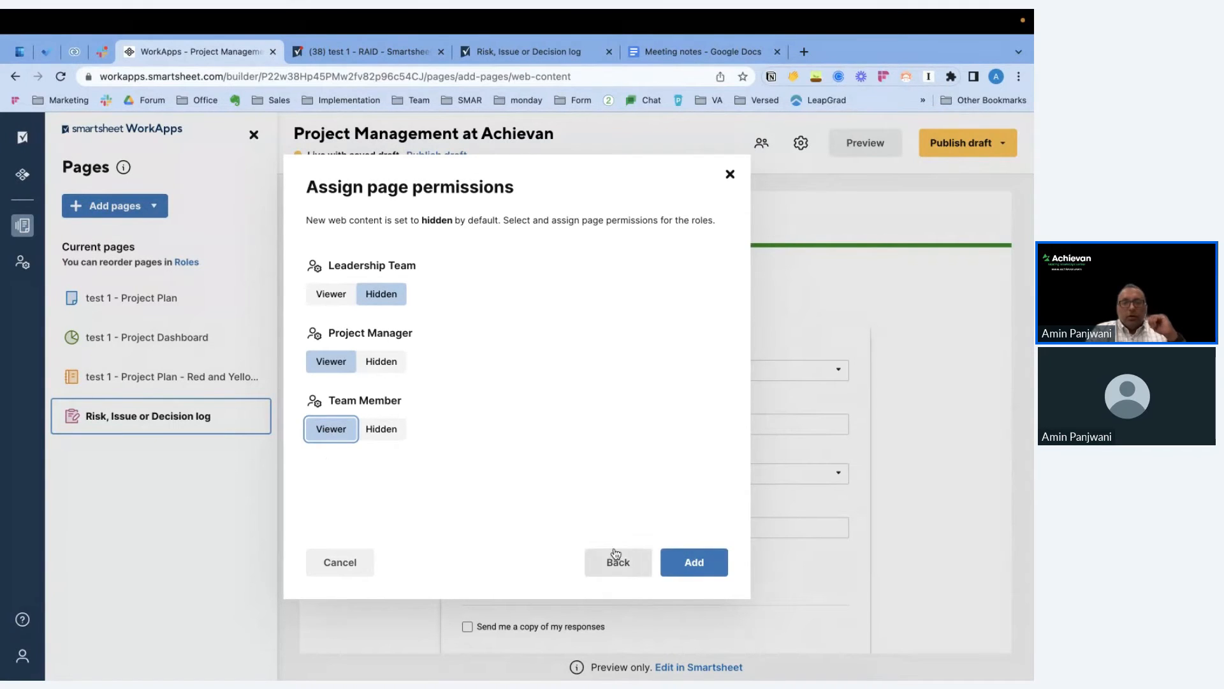
pyautogui.click(694, 561)
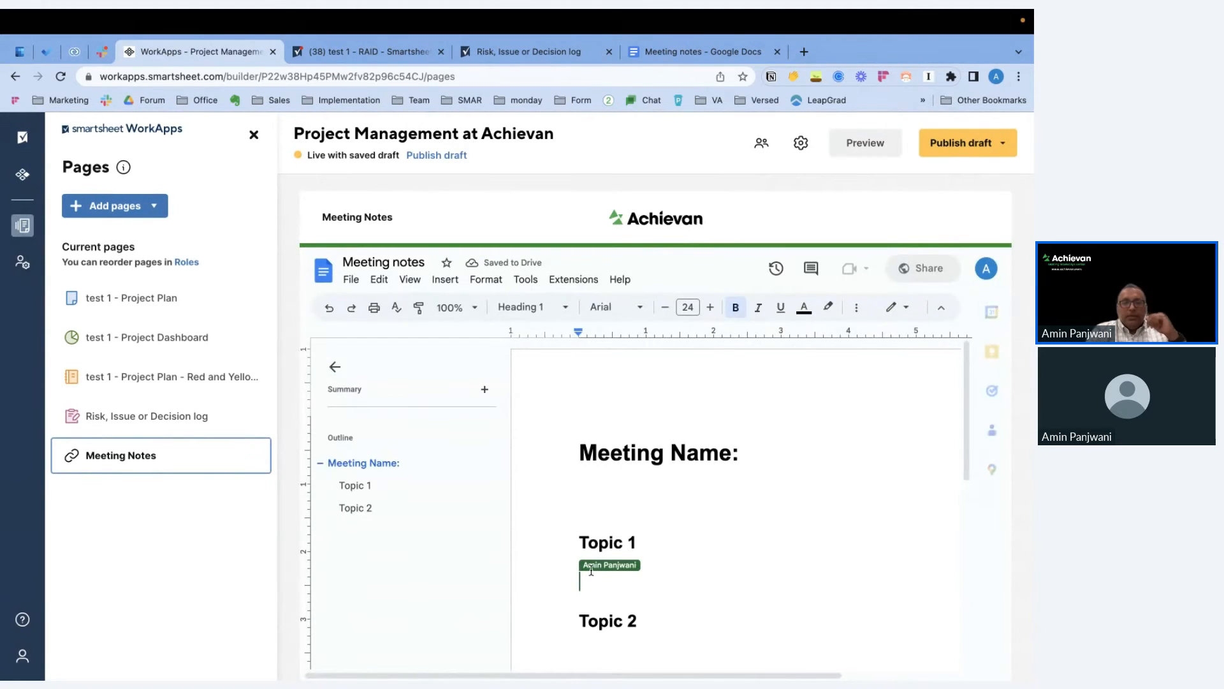
# Test editing the embedded notes by entering placeholder text below the Meeting Name heading, and delete it again.
pyautogui.scroll(-1, 605, 564)
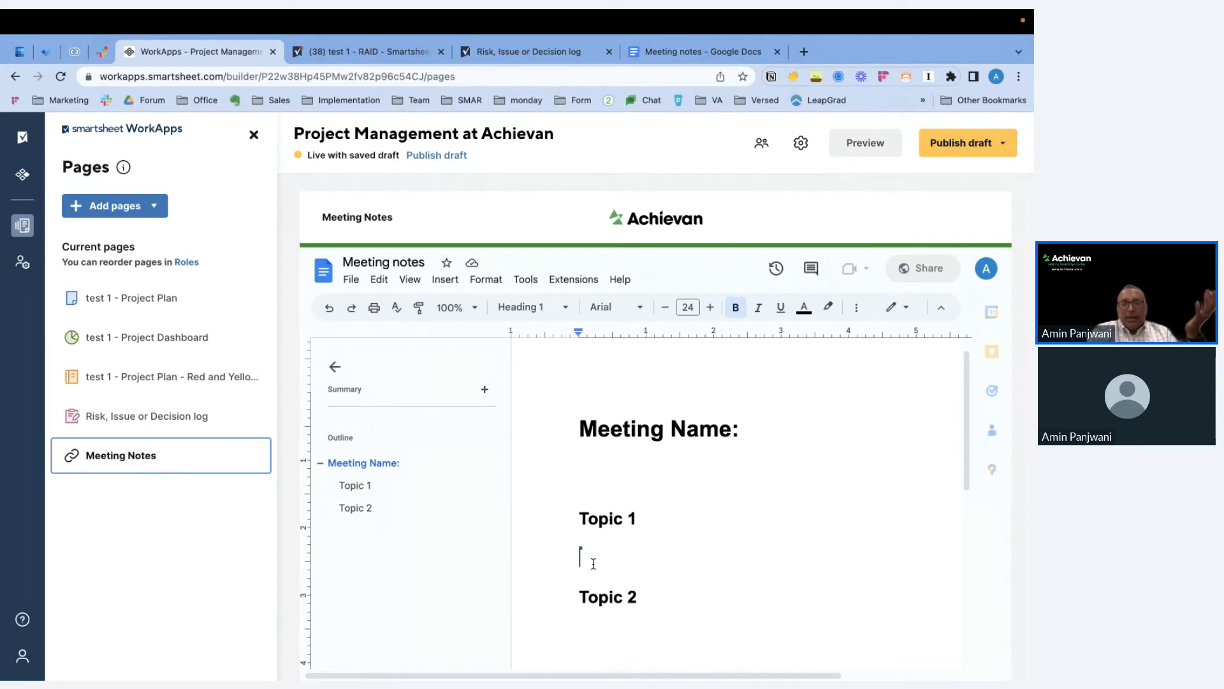
pyautogui.click(589, 596)
pyautogui.doubleClick(596, 554)
pyautogui.click(597, 475)
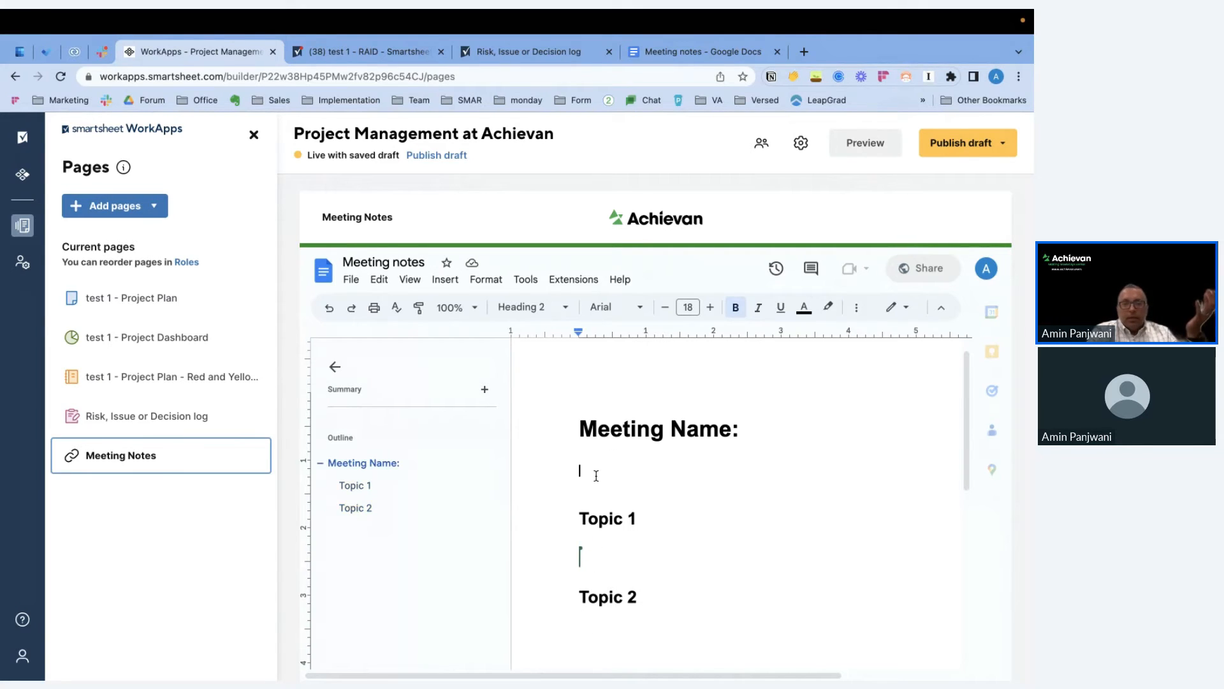
pyautogui.write('m,nmn,,,,mn')
pyautogui.press('BackSpace')
pyautogui.press('BackSpace')
pyautogui.press('BackSpace')
pyautogui.press('BackSpace')
pyautogui.press('BackSpace')
pyautogui.press('BackSpace')
pyautogui.press('BackSpace')
pyautogui.press('BackSpace')
pyautogui.press('BackSpace')
pyautogui.press('BackSpace')
pyautogui.press('BackSpace')
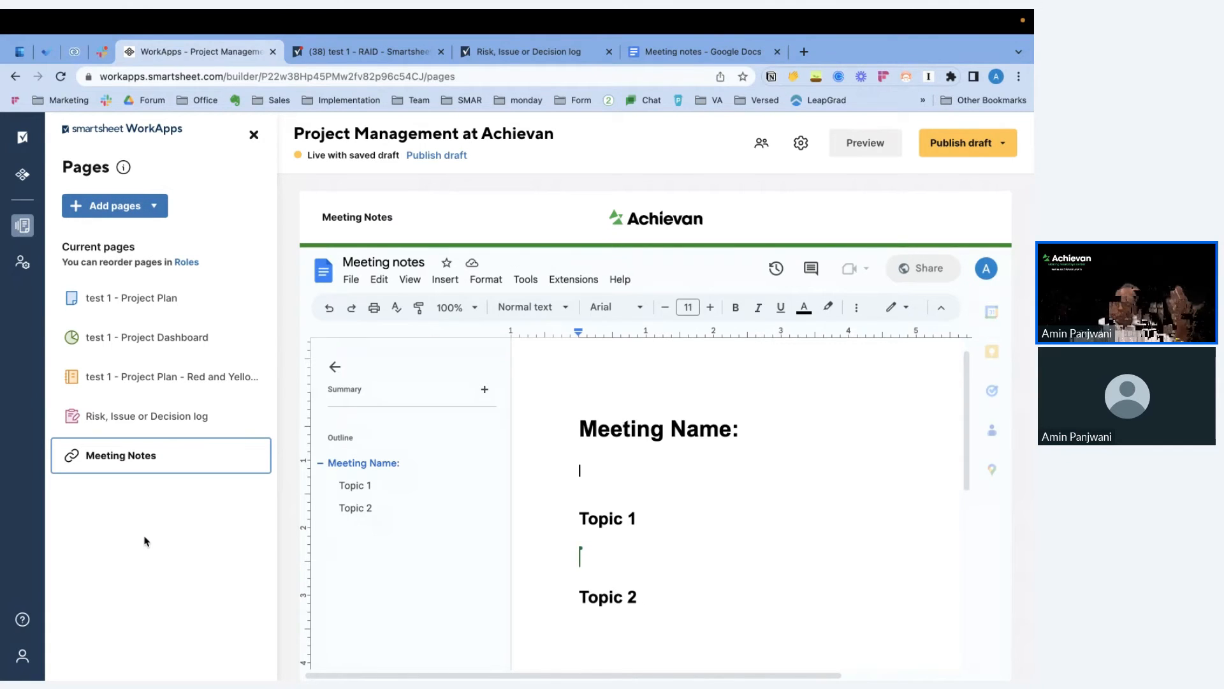
# Review the app's pages in turn: project plan, dashboard, Red and Yellow Tasks report, form and Meeting Notes.
pyautogui.click(124, 303)
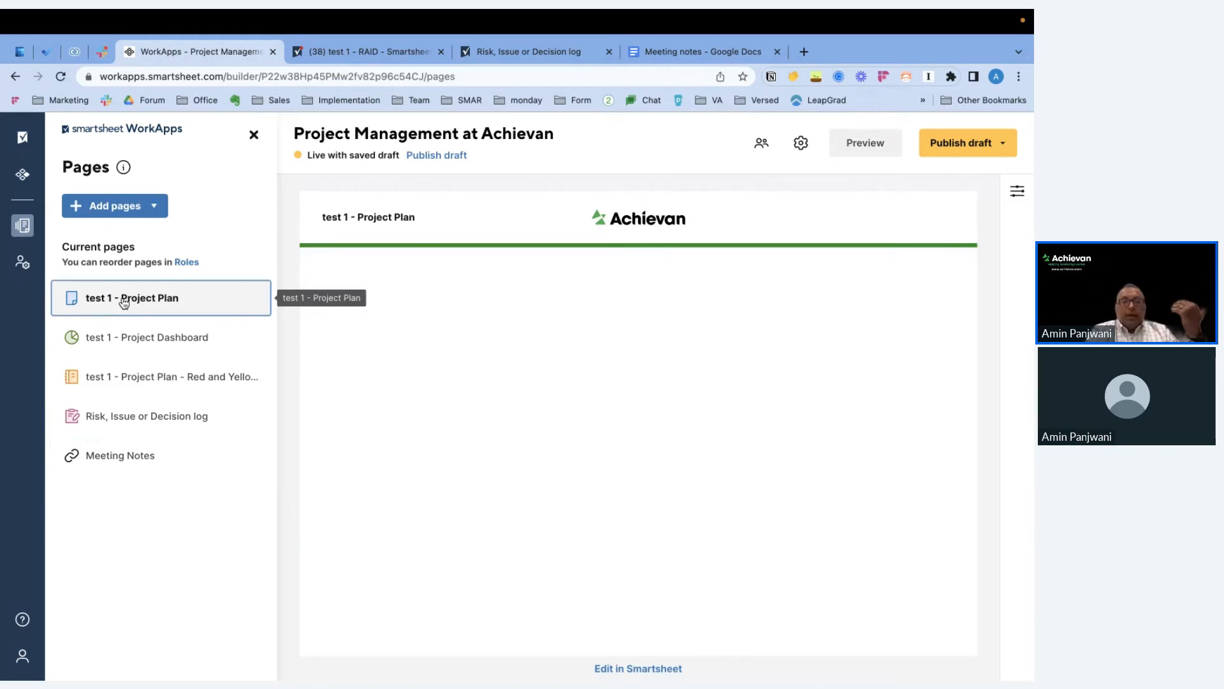
pyautogui.click(122, 336)
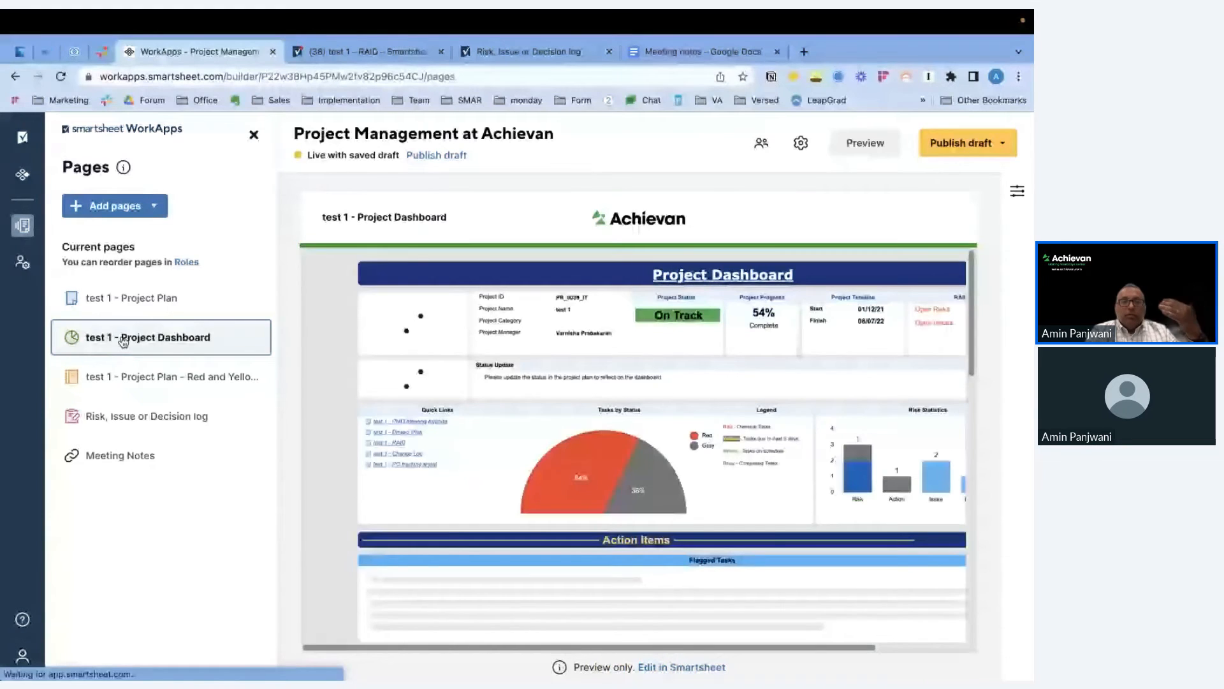
pyautogui.click(110, 378)
pyautogui.click(110, 416)
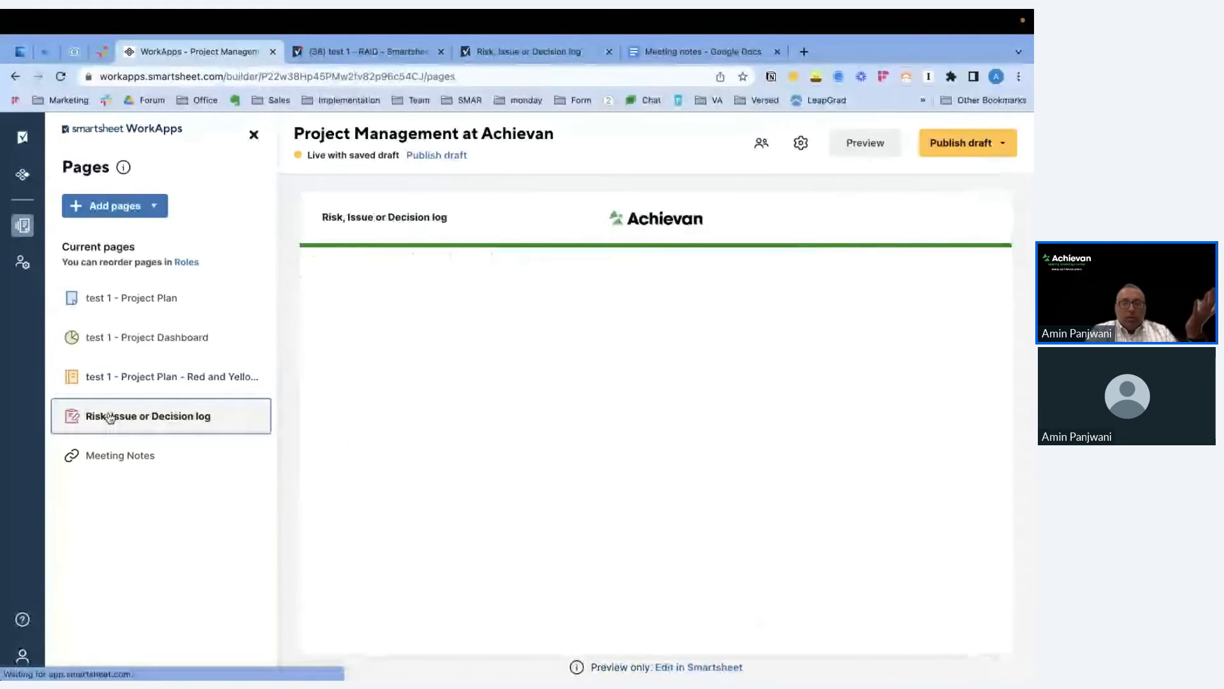
pyautogui.click(99, 461)
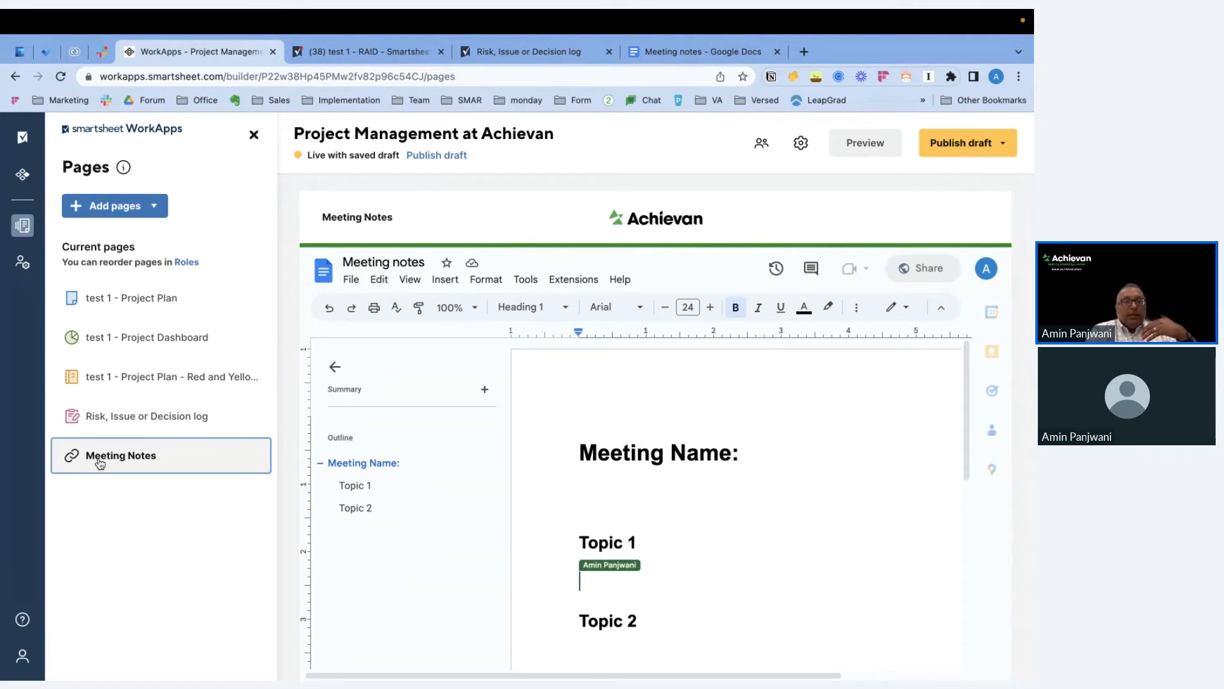
# Open the Leadership Team role and examine its people and page permissions.
pyautogui.click(187, 263)
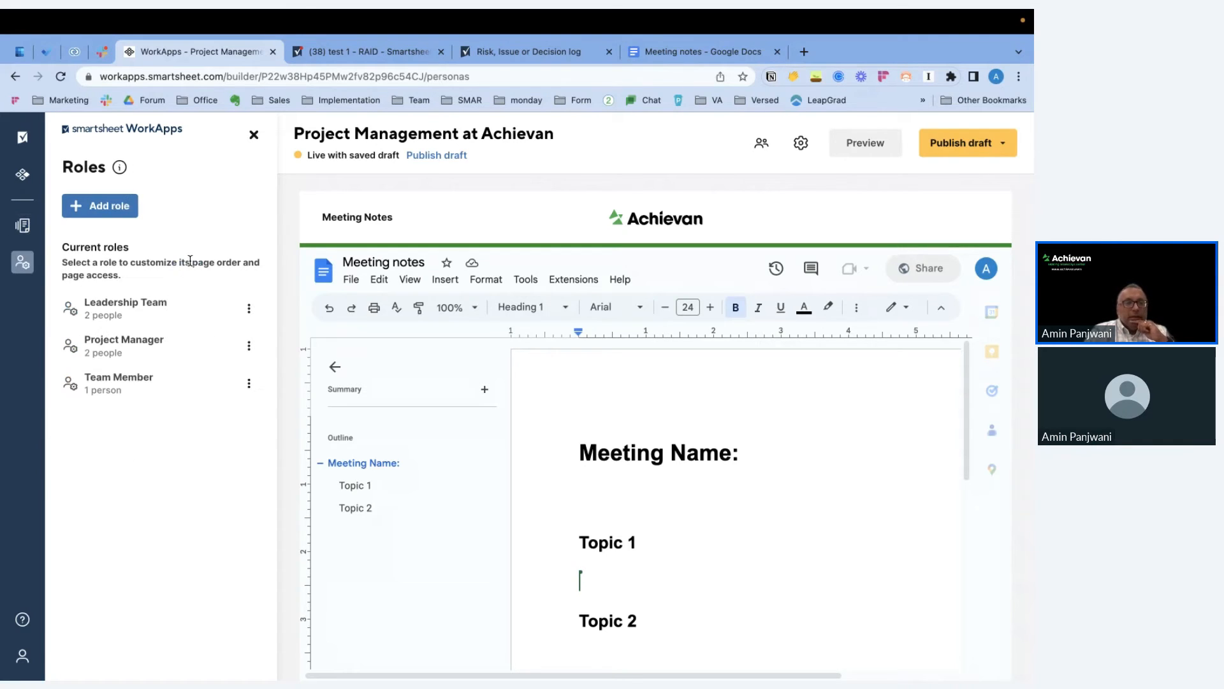
pyautogui.click(116, 309)
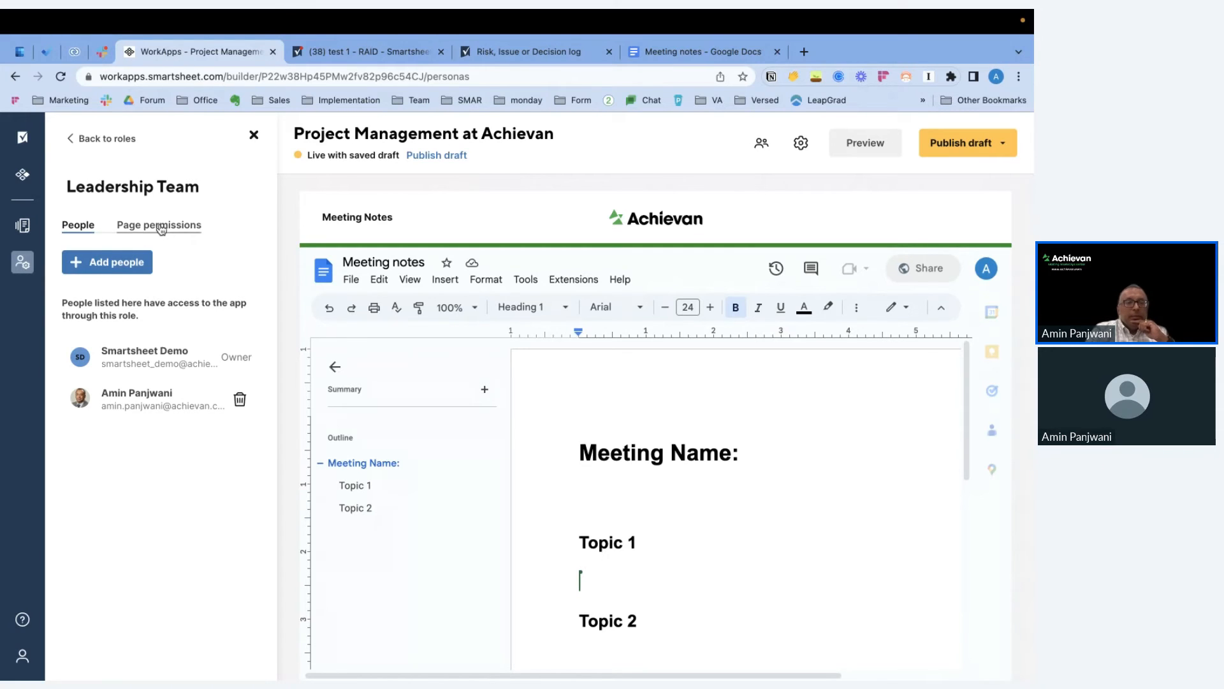
pyautogui.click(81, 138)
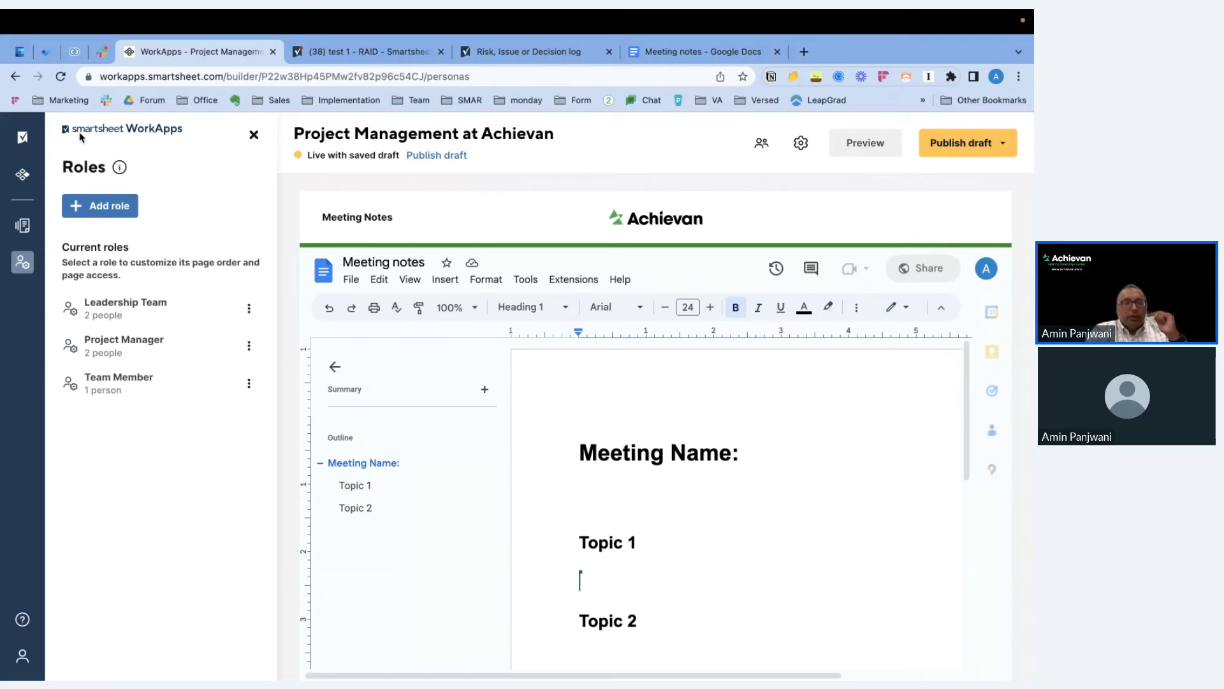
pyautogui.click(114, 315)
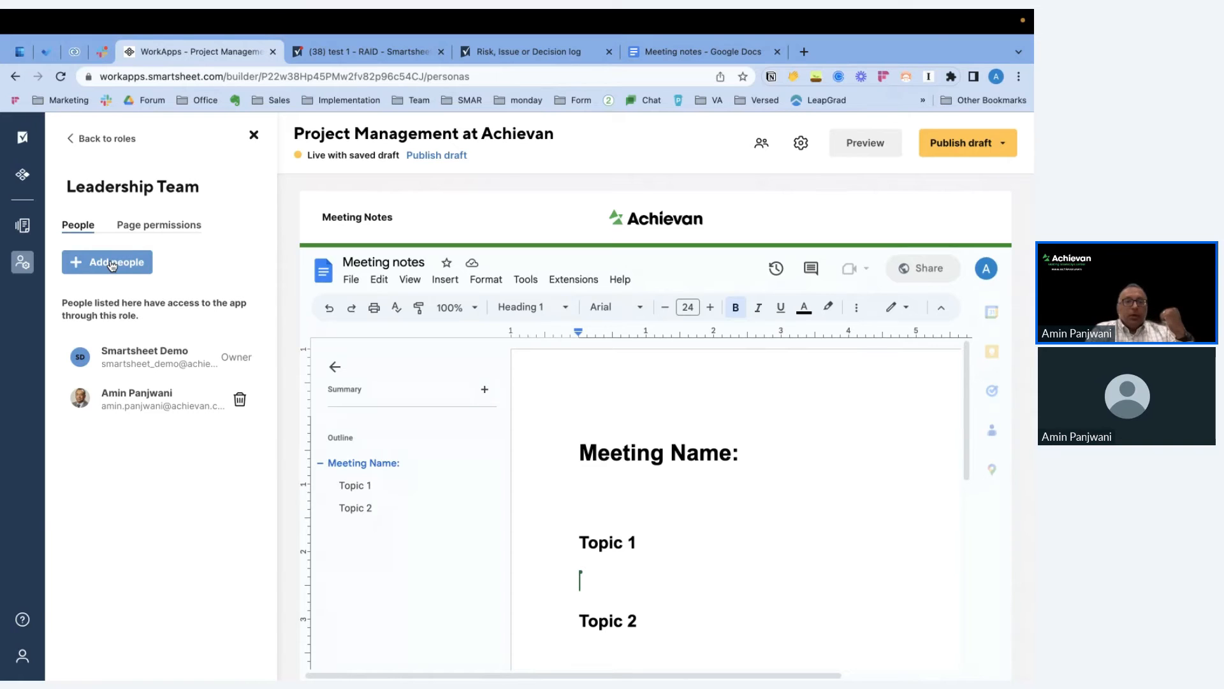
pyautogui.click(160, 230)
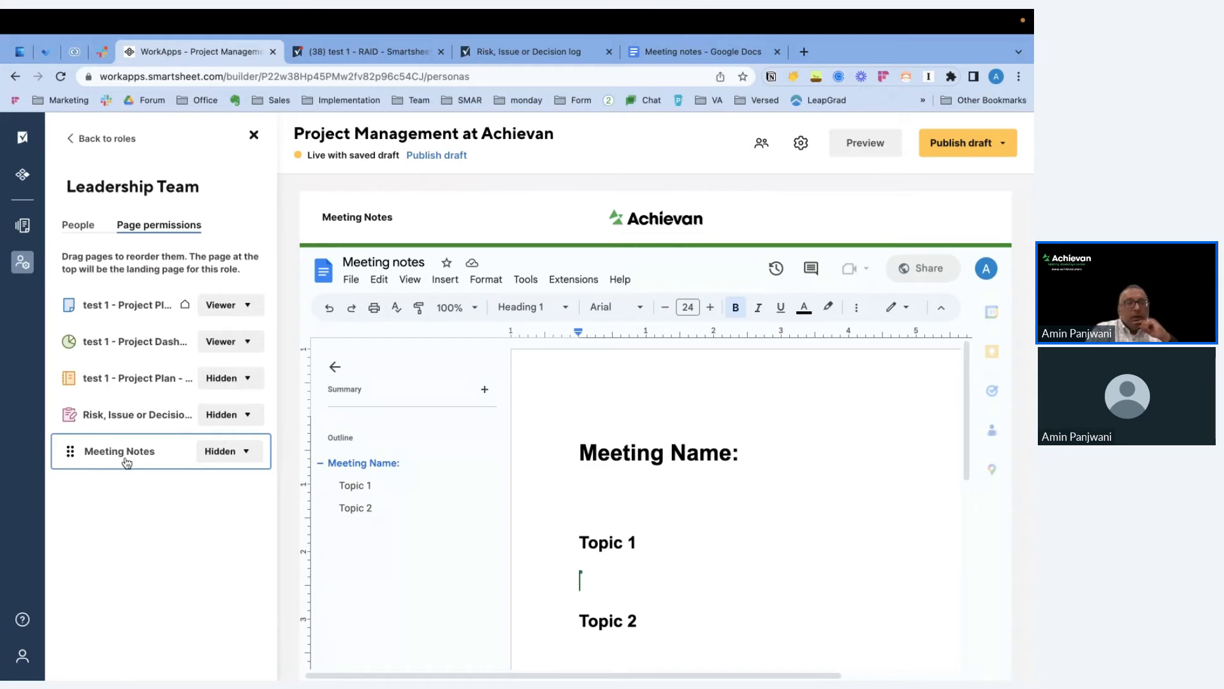
# Move the project dashboard above the project plan so it is the Leadership Team's landing page, and check both pages.
pyautogui.click(71, 344)
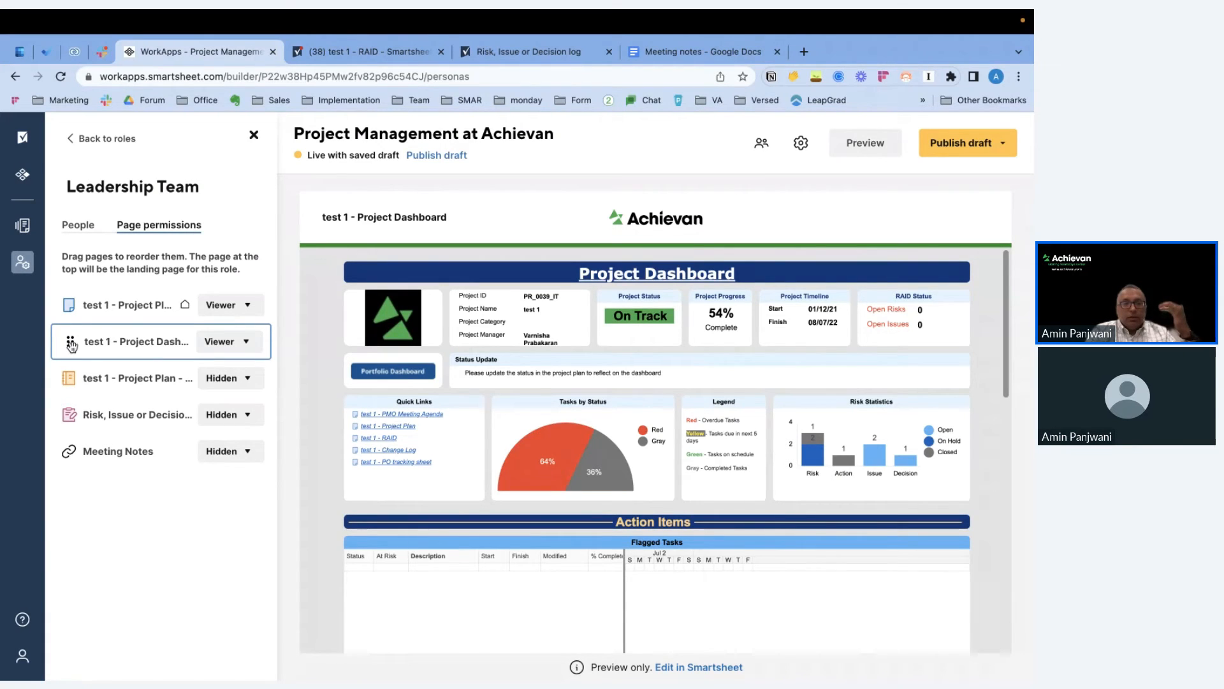
pyautogui.moveTo(71, 344); pyautogui.dragTo(72, 304)
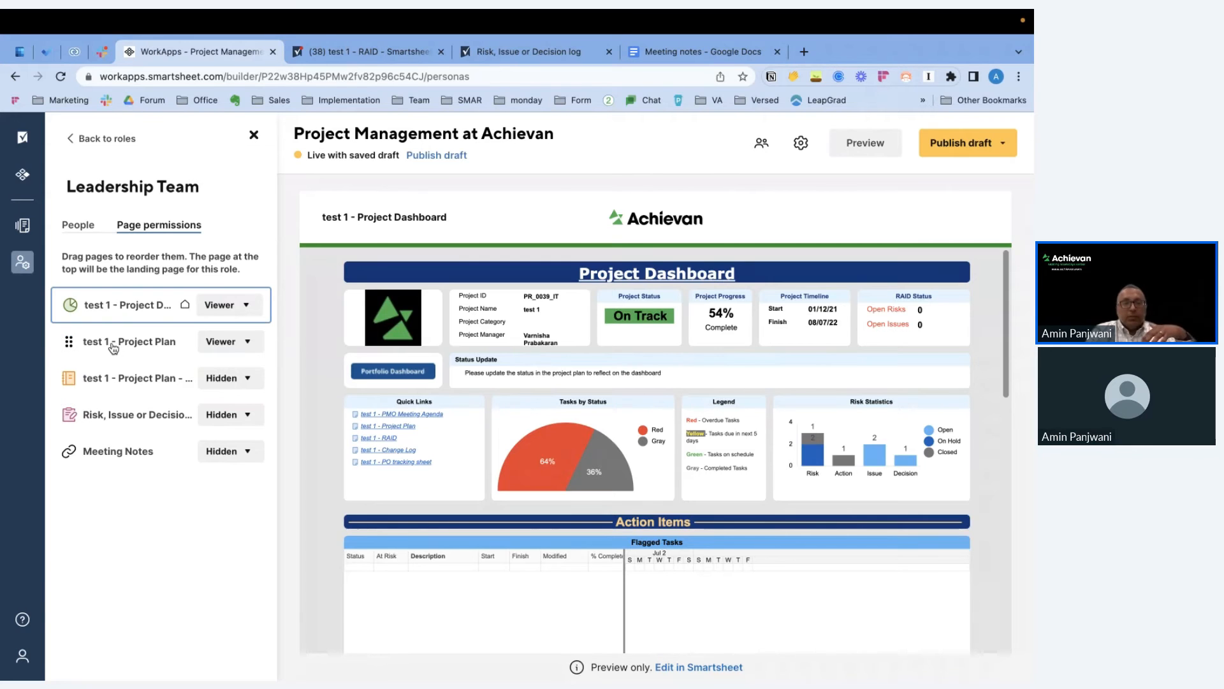
pyautogui.click(113, 346)
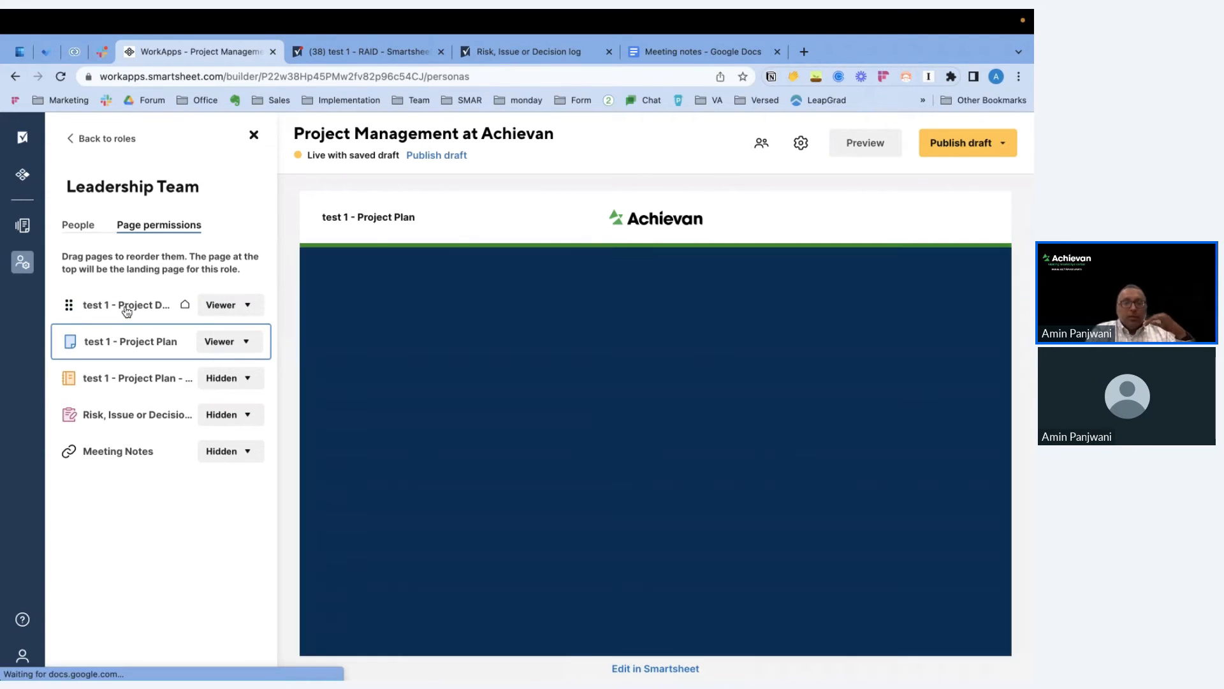
pyautogui.click(127, 311)
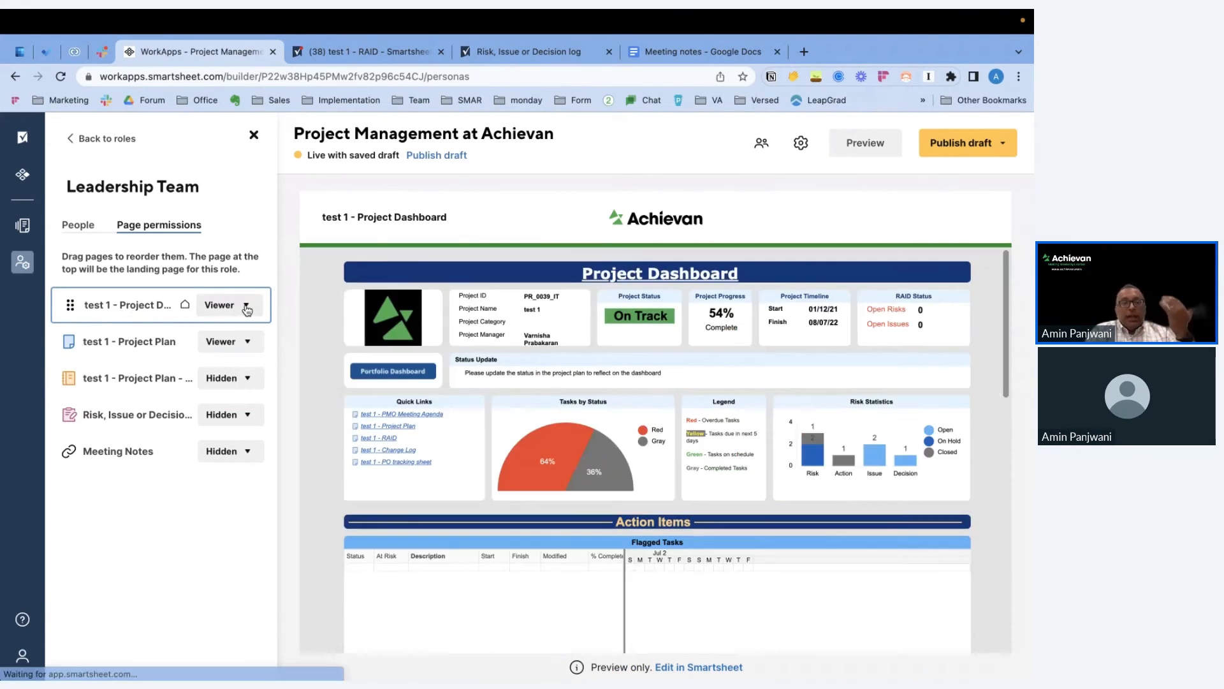
# Examine the Leadership Team's permission options for the project dashboard and the project plan report, and recheck the role's page list.
pyautogui.click(246, 306)
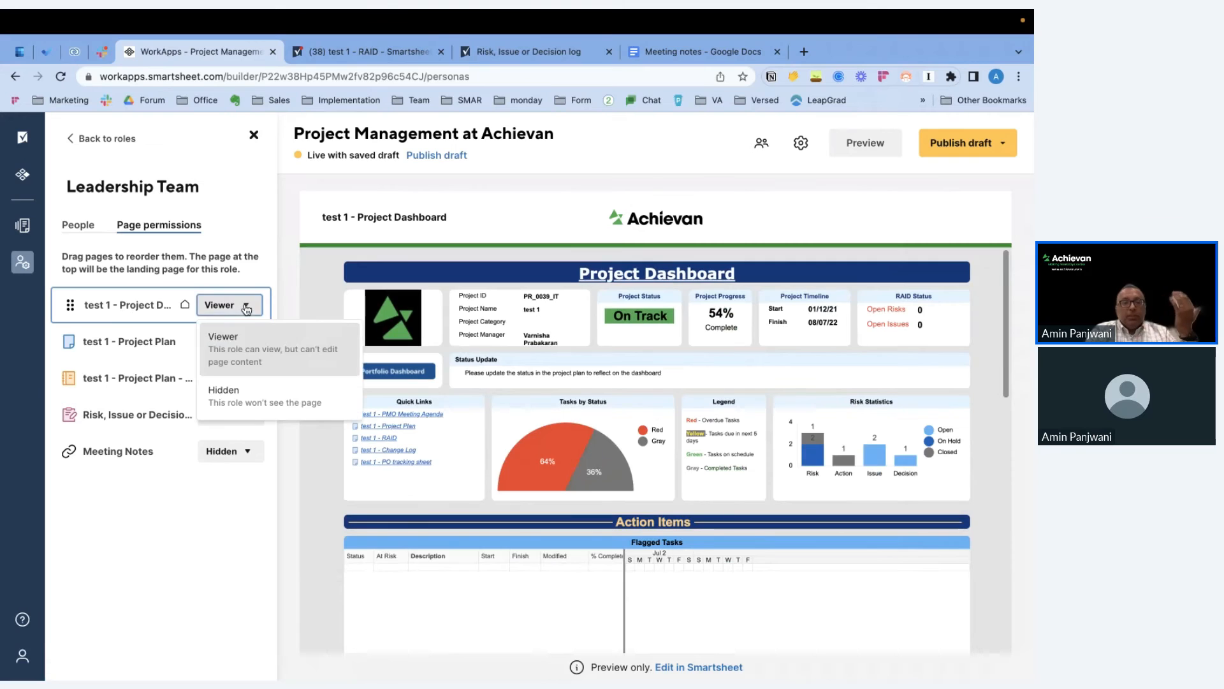
pyautogui.click(268, 266)
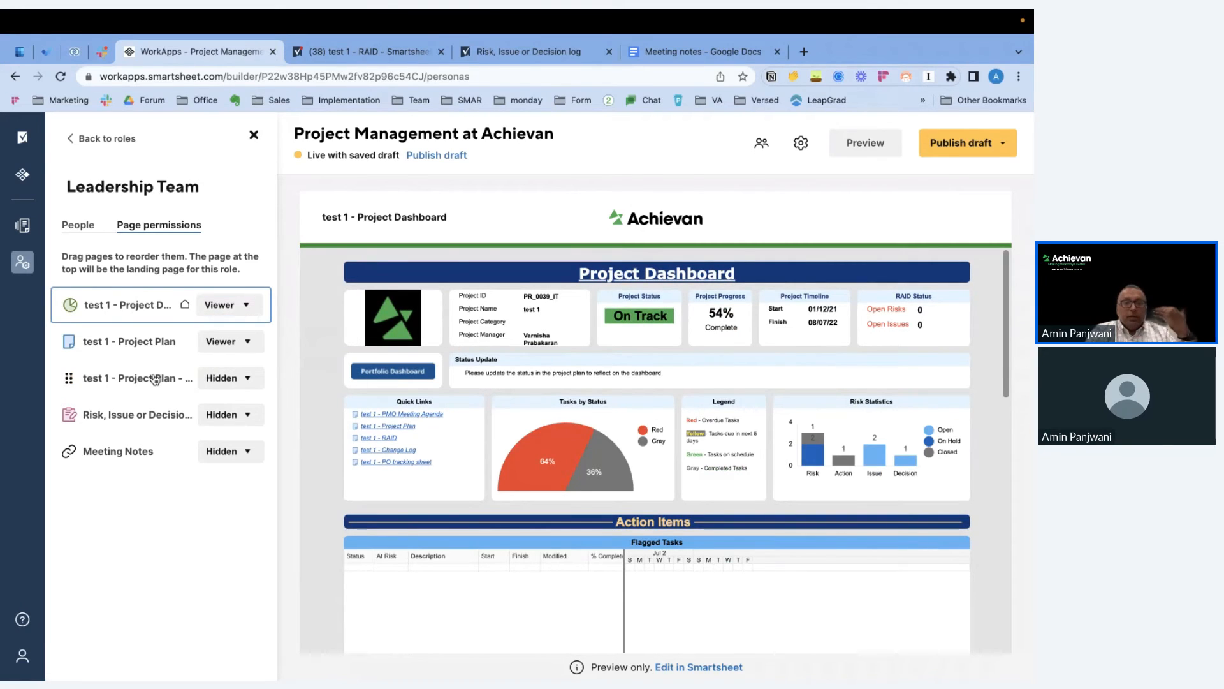
pyautogui.click(243, 381)
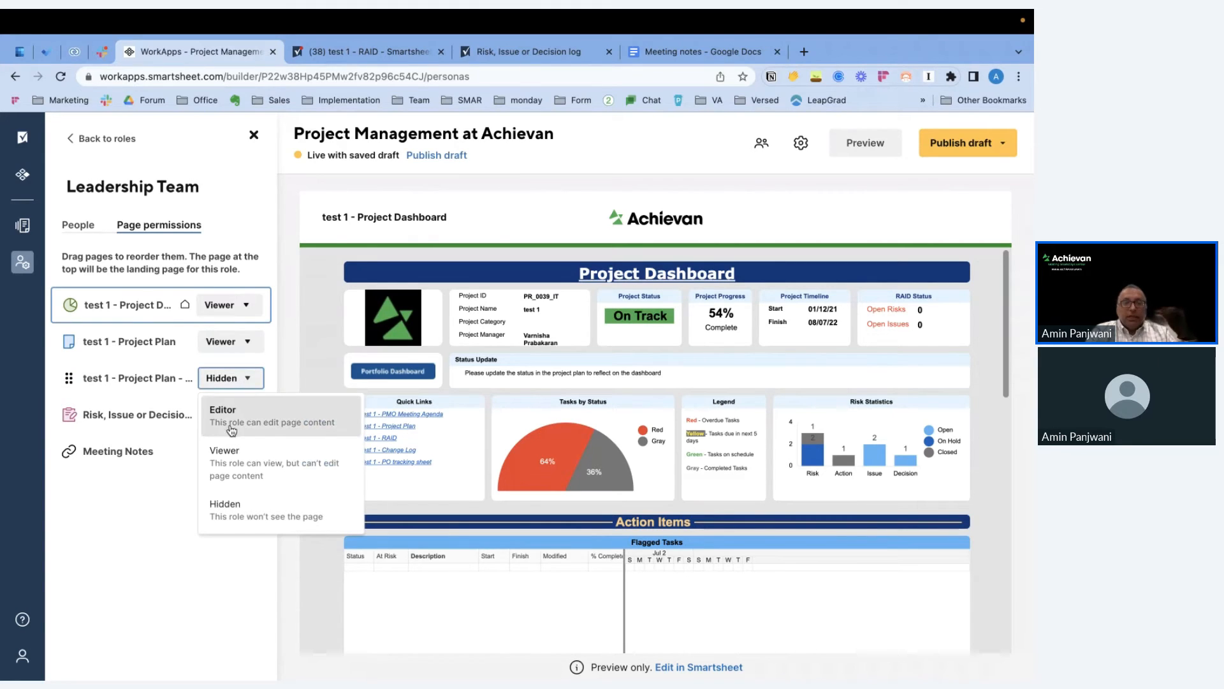
pyautogui.click(164, 489)
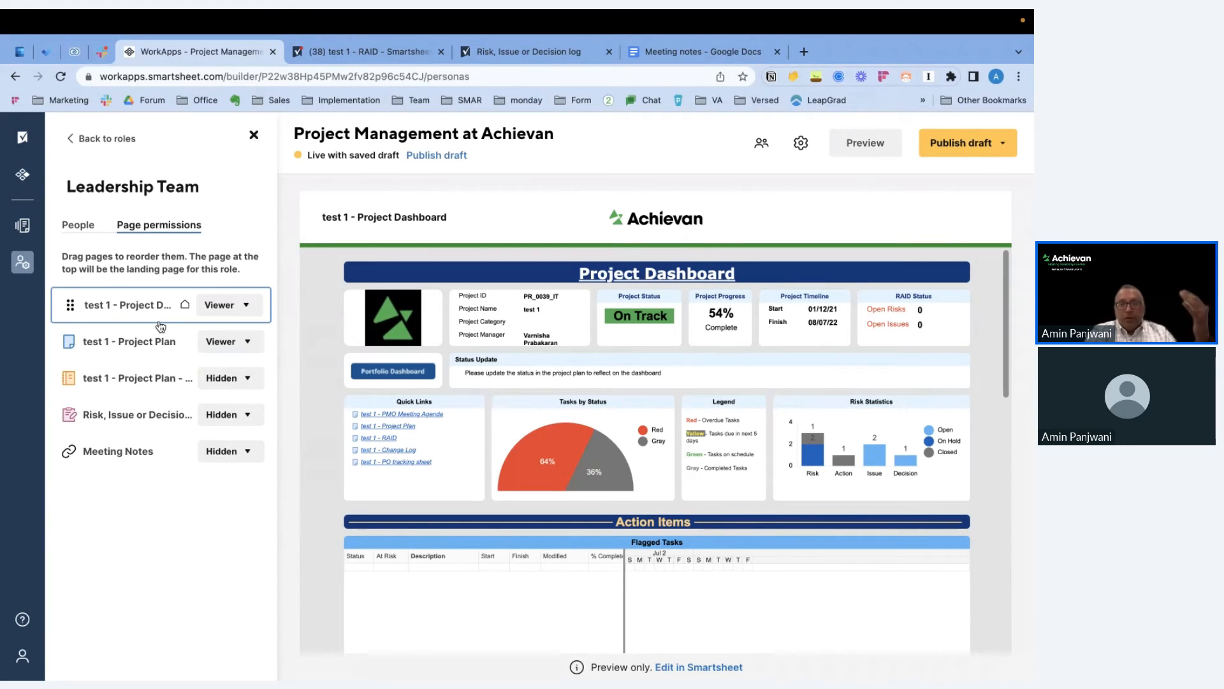
pyautogui.click(91, 140)
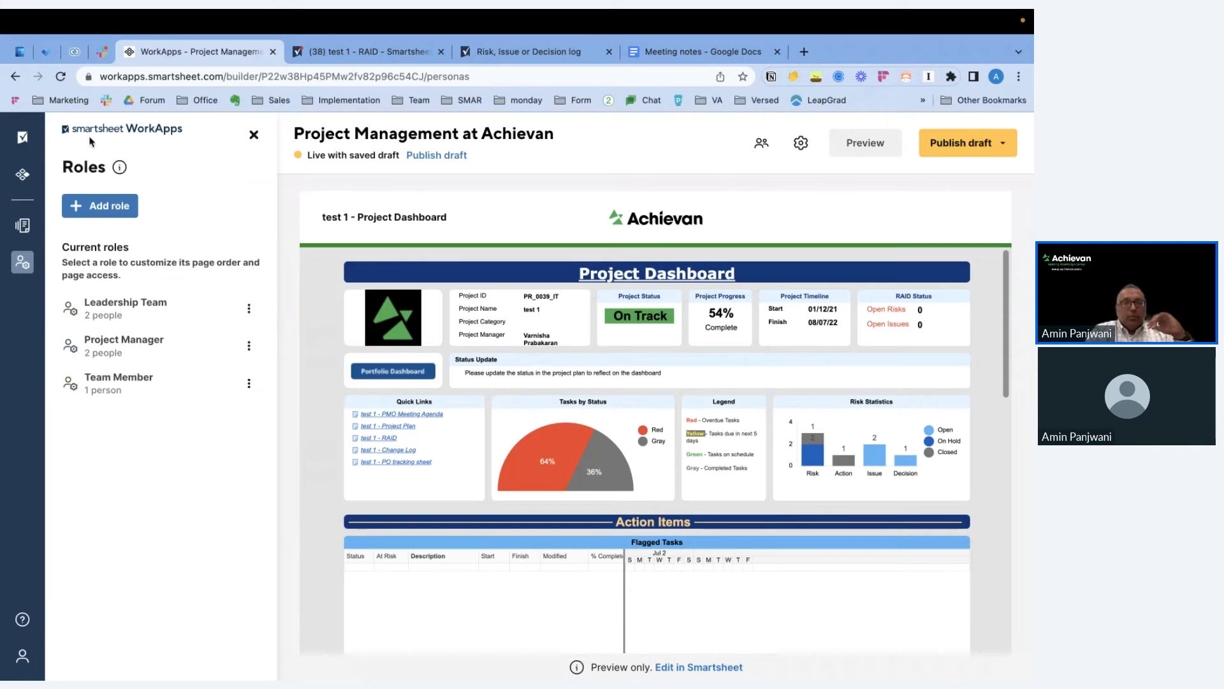
pyautogui.click(105, 307)
pyautogui.click(174, 225)
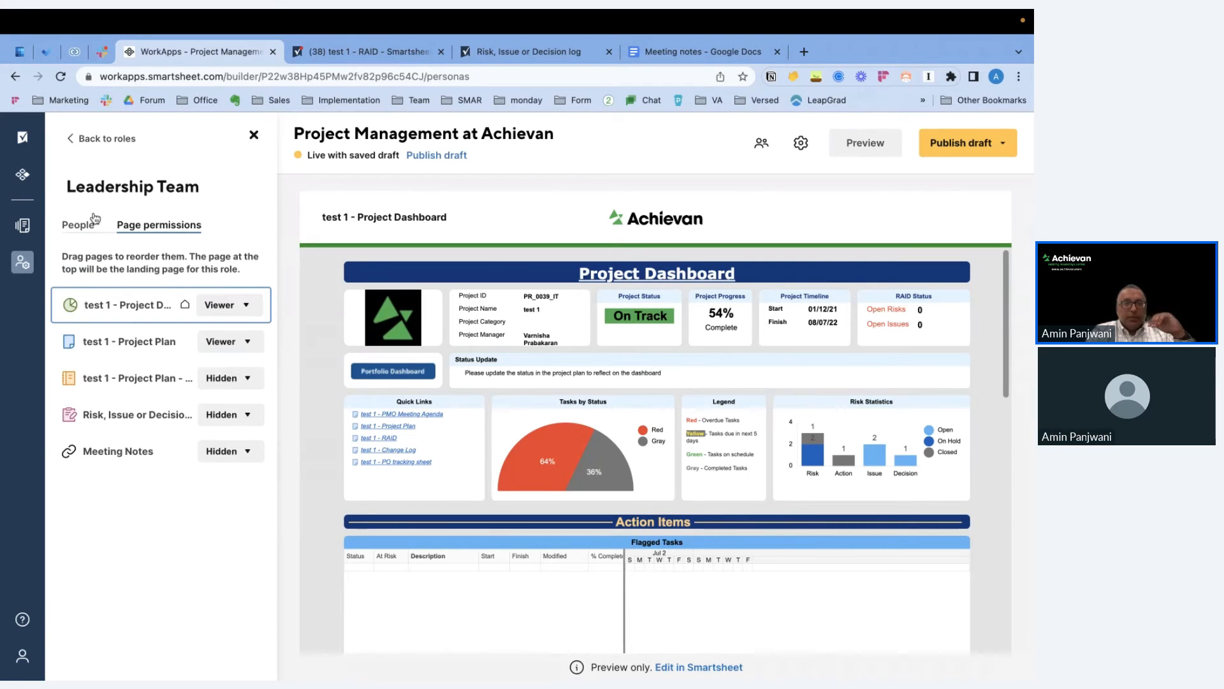
pyautogui.click(89, 143)
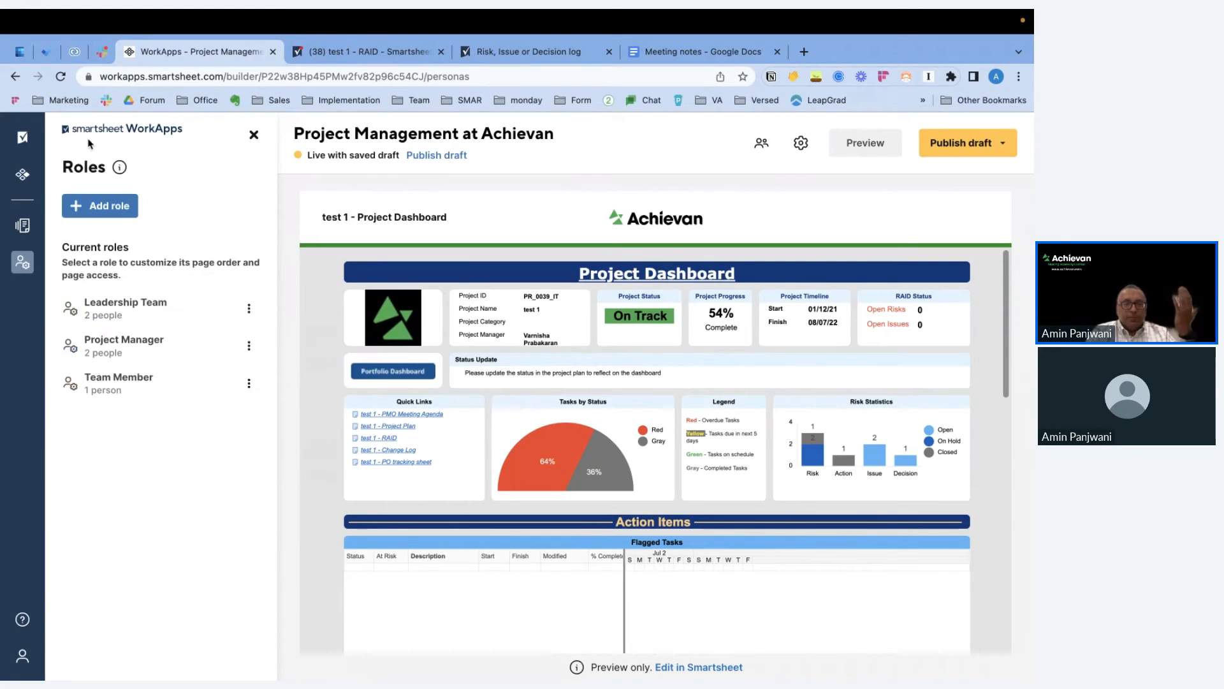
# Remove the non-owner member from the Leadership Team role.
pyautogui.click(112, 308)
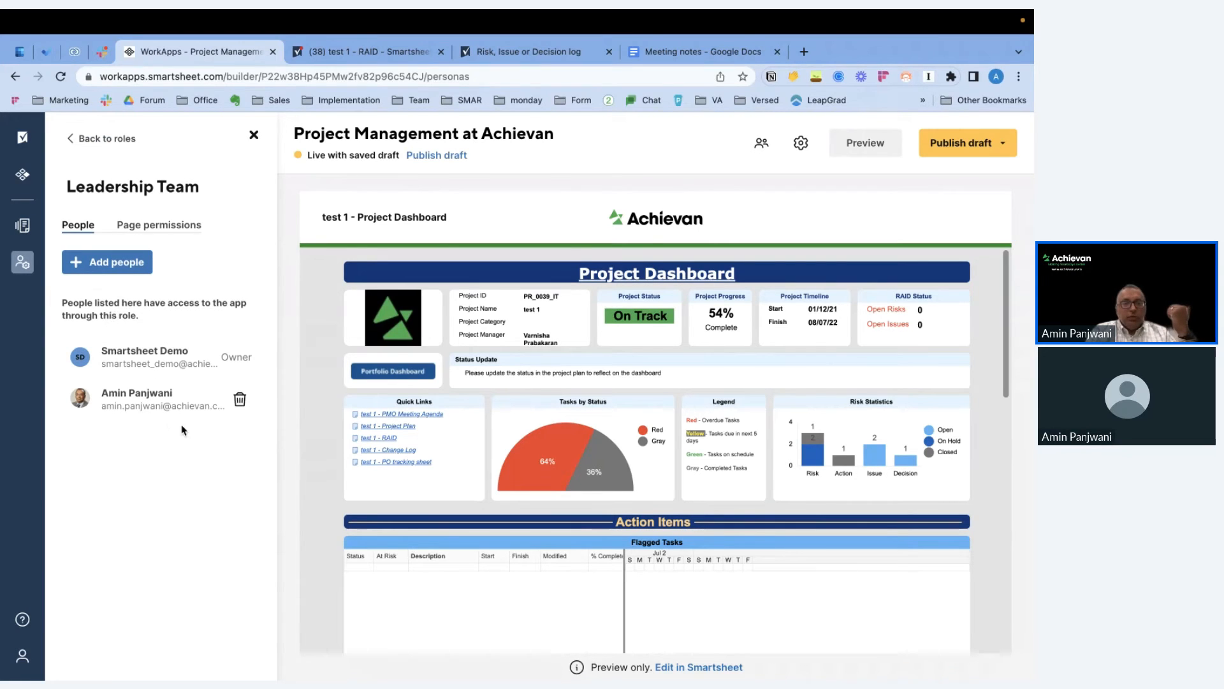
pyautogui.click(241, 400)
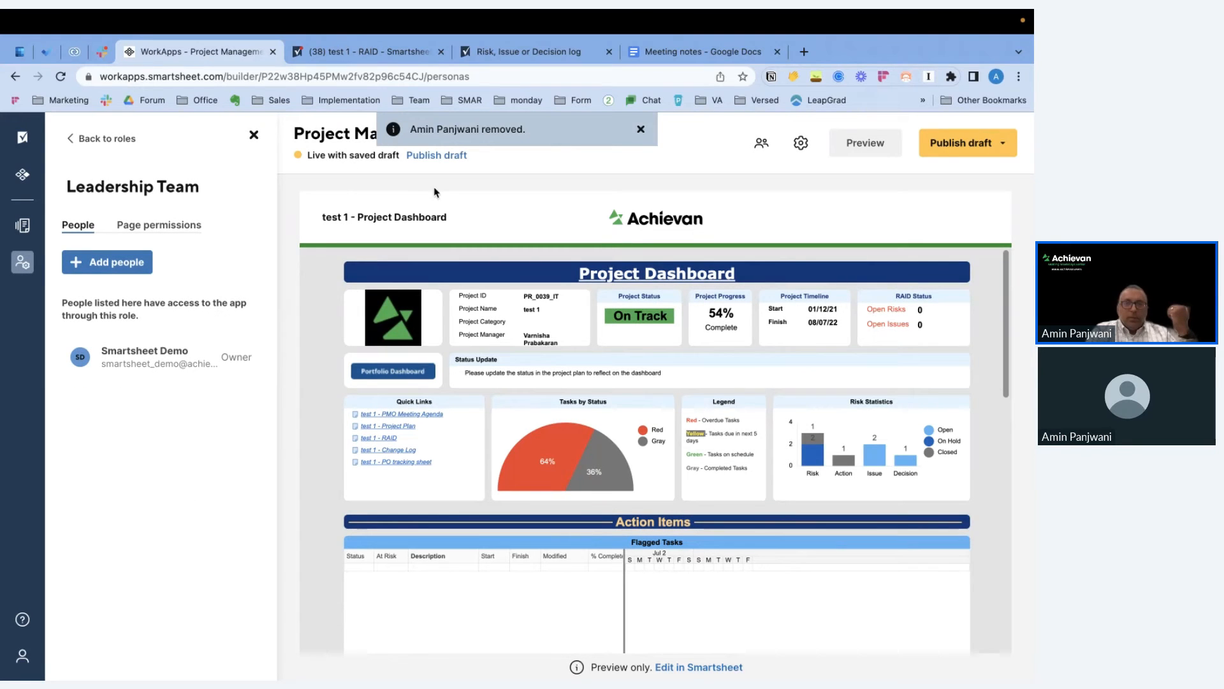
pyautogui.click(640, 129)
pyautogui.click(98, 141)
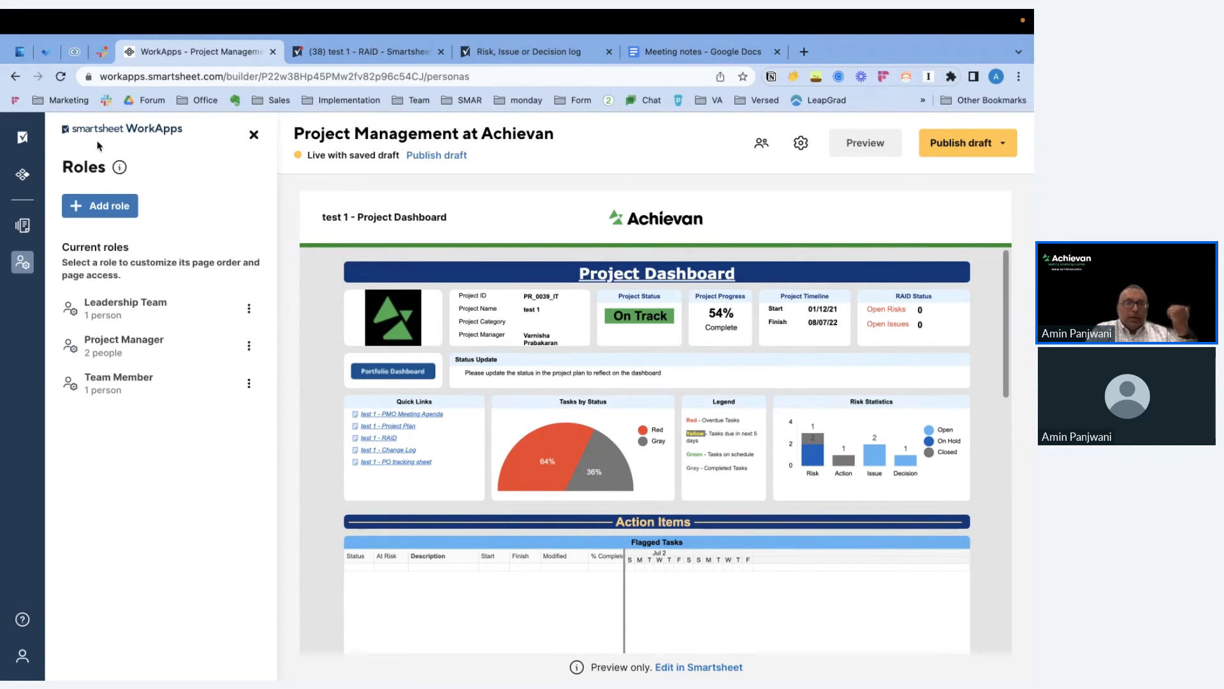
# Add the person removed from Leadership Team to the Project Manager role without notifying them.
pyautogui.click(115, 344)
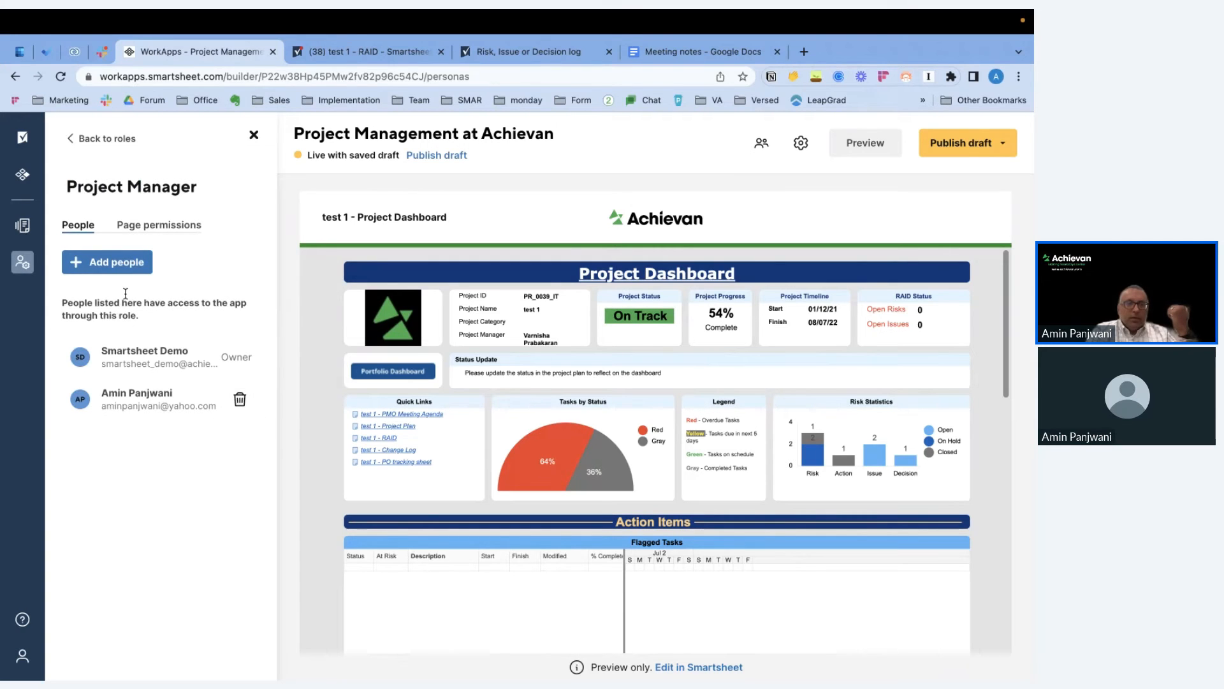
pyautogui.click(116, 266)
pyautogui.click(361, 341)
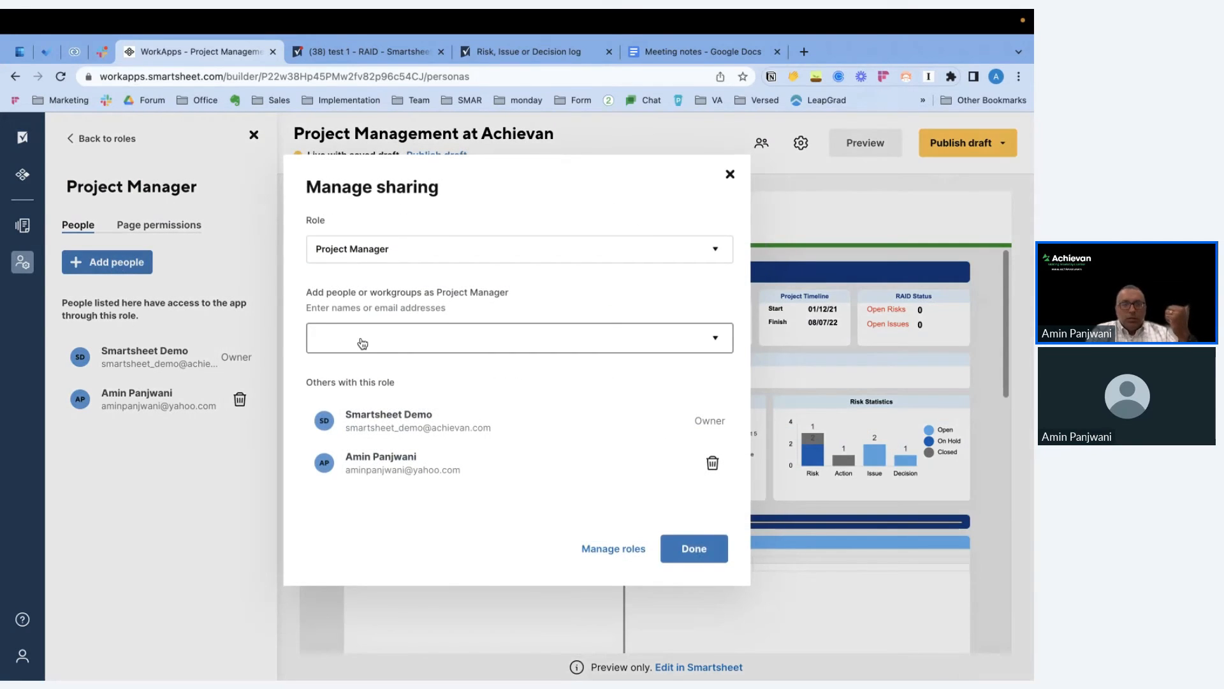
pyautogui.click(366, 420)
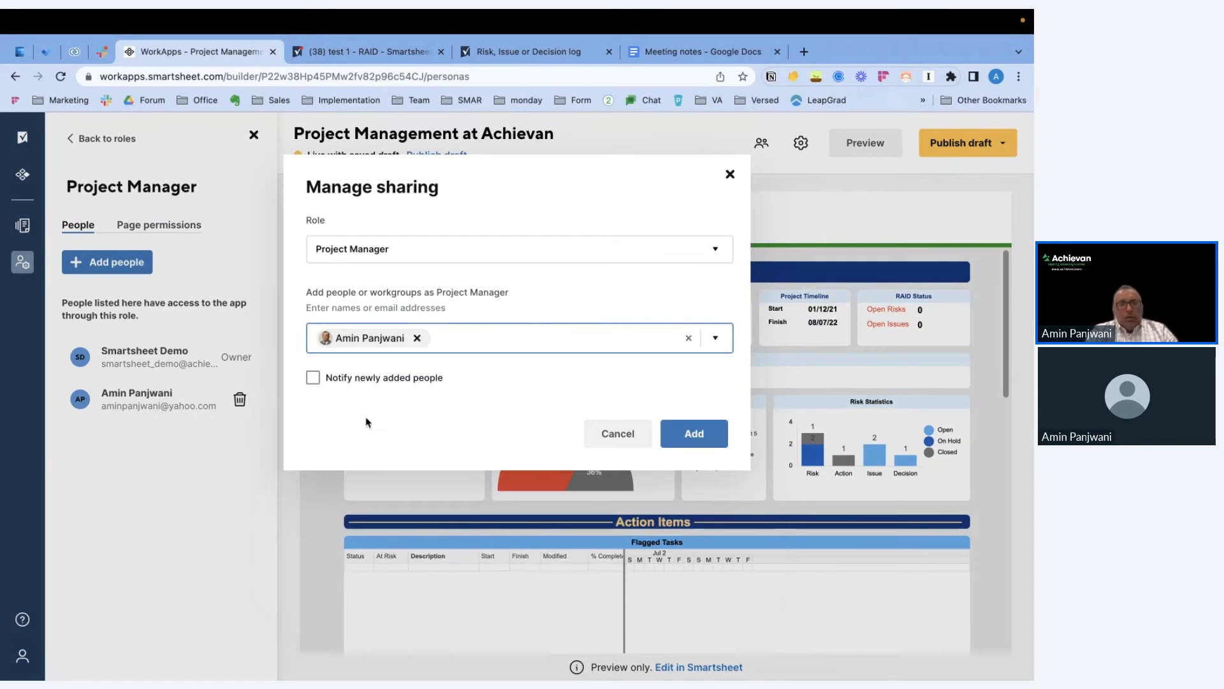
pyautogui.click(693, 435)
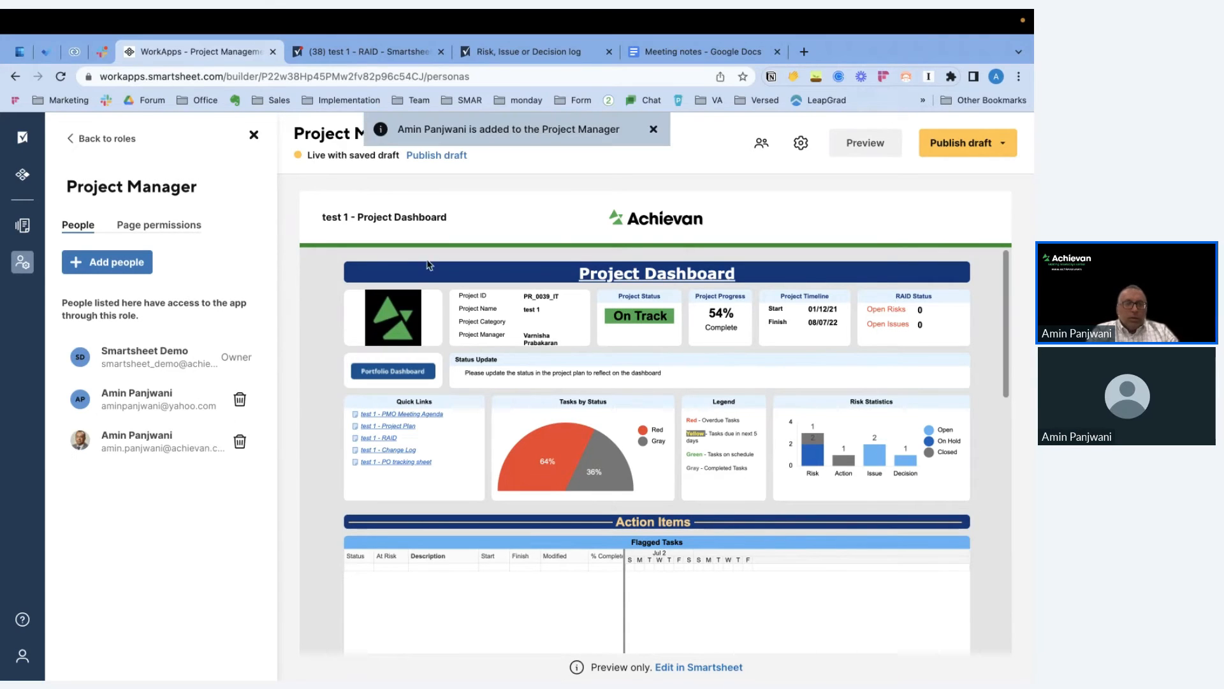
pyautogui.click(654, 129)
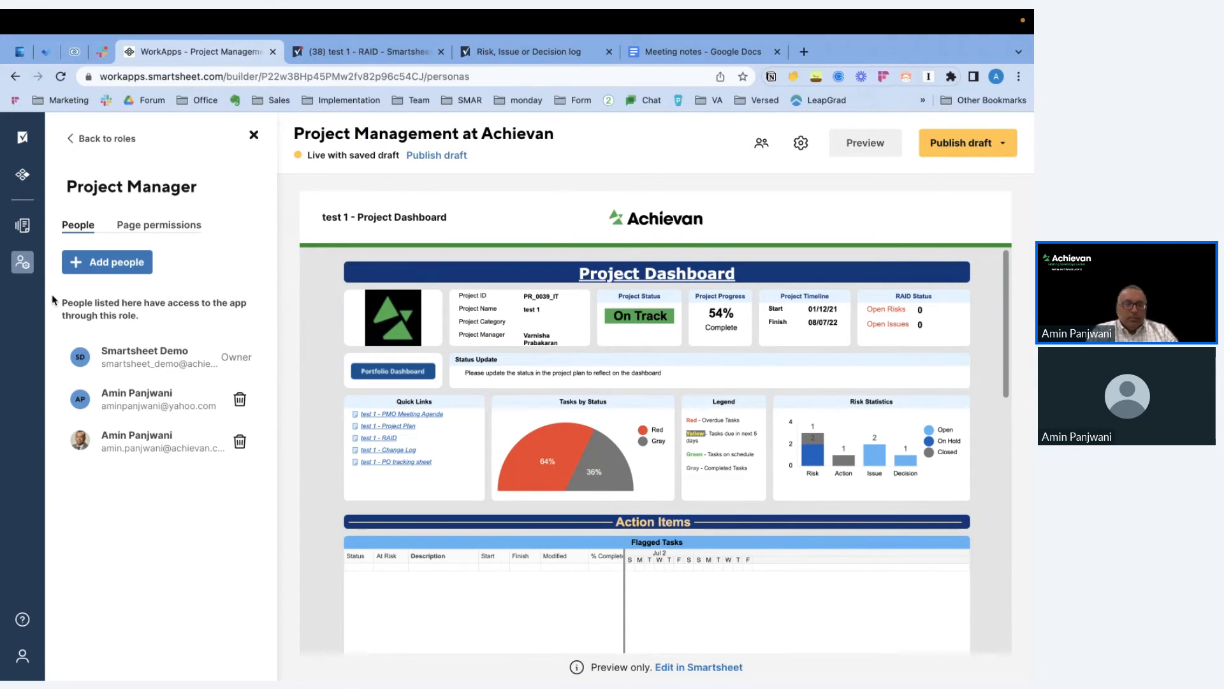
# Make the project dashboard the Project Manager's landing page and give that role Editor permission on the project plan.
pyautogui.click(182, 226)
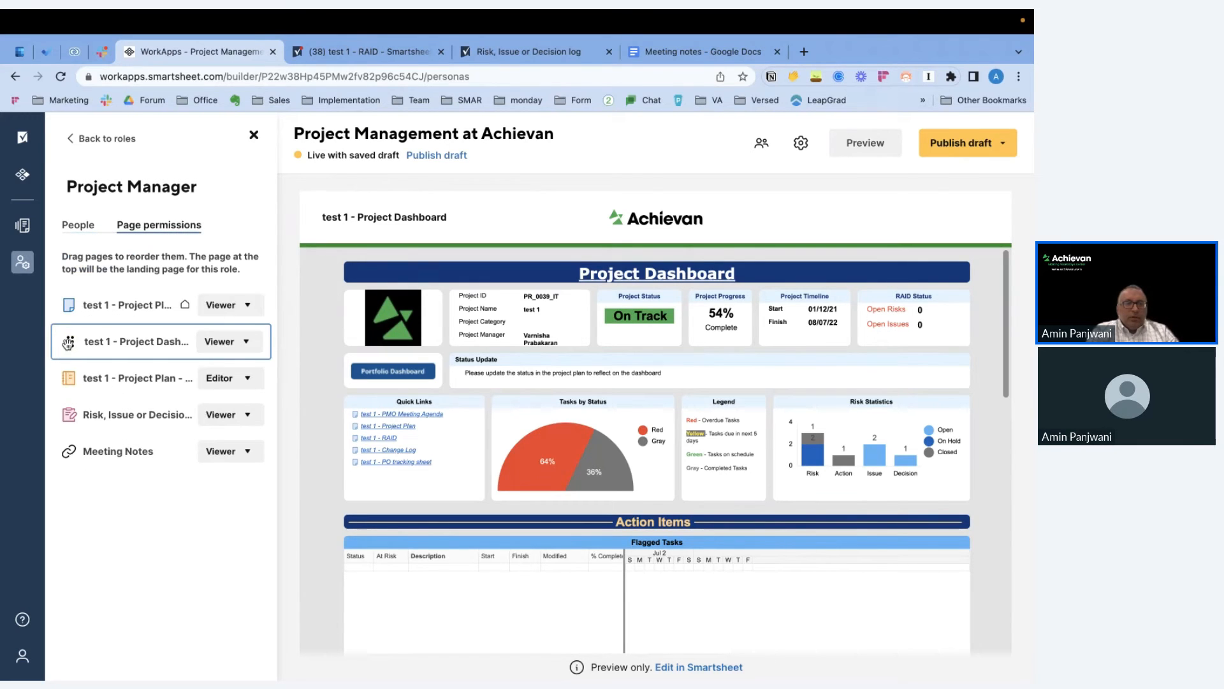
pyautogui.moveTo(68, 345); pyautogui.dragTo(70, 308)
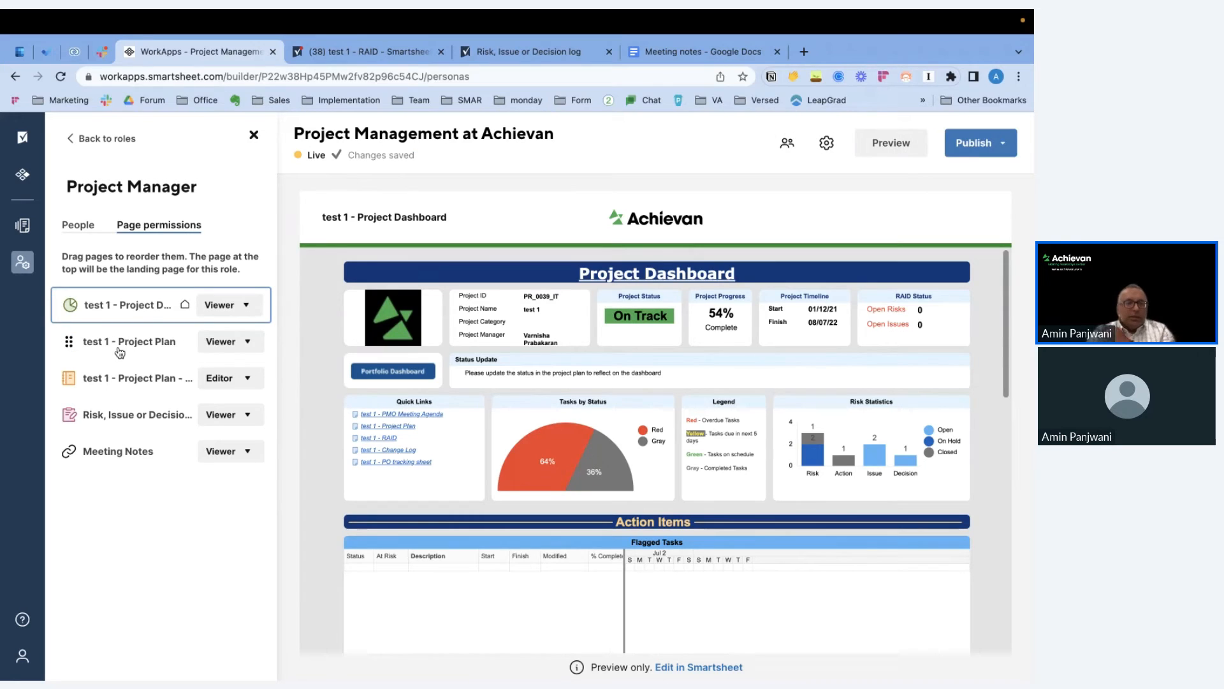
pyautogui.click(246, 343)
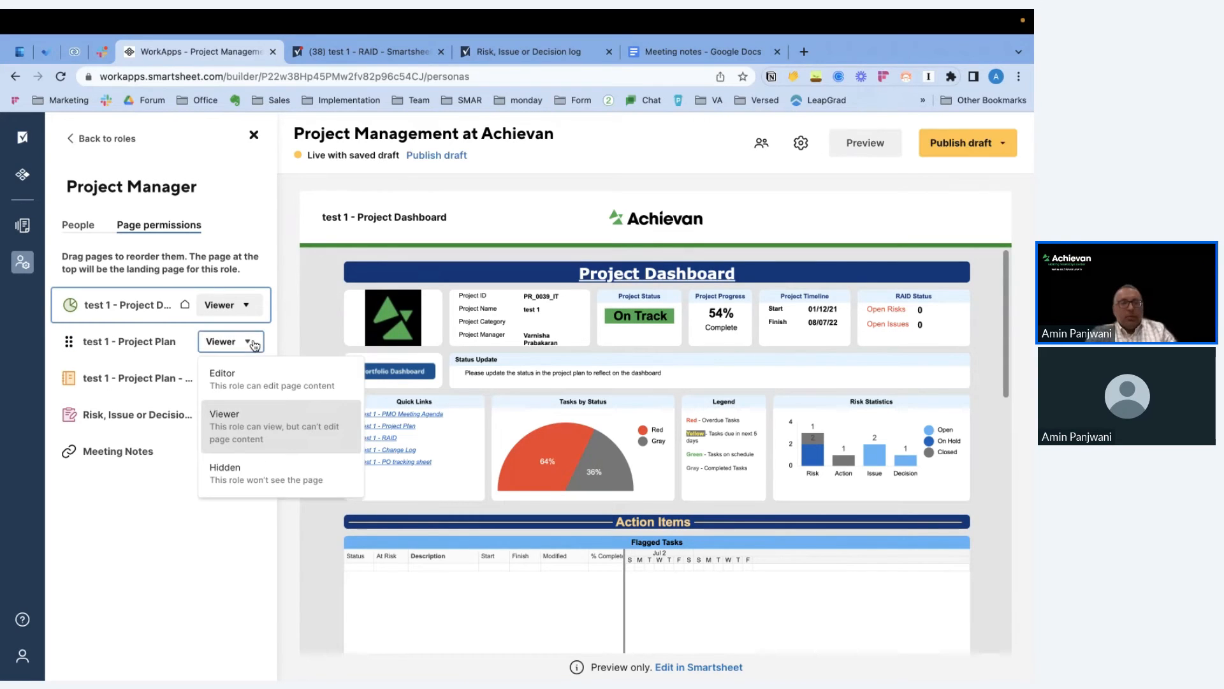
pyautogui.click(241, 380)
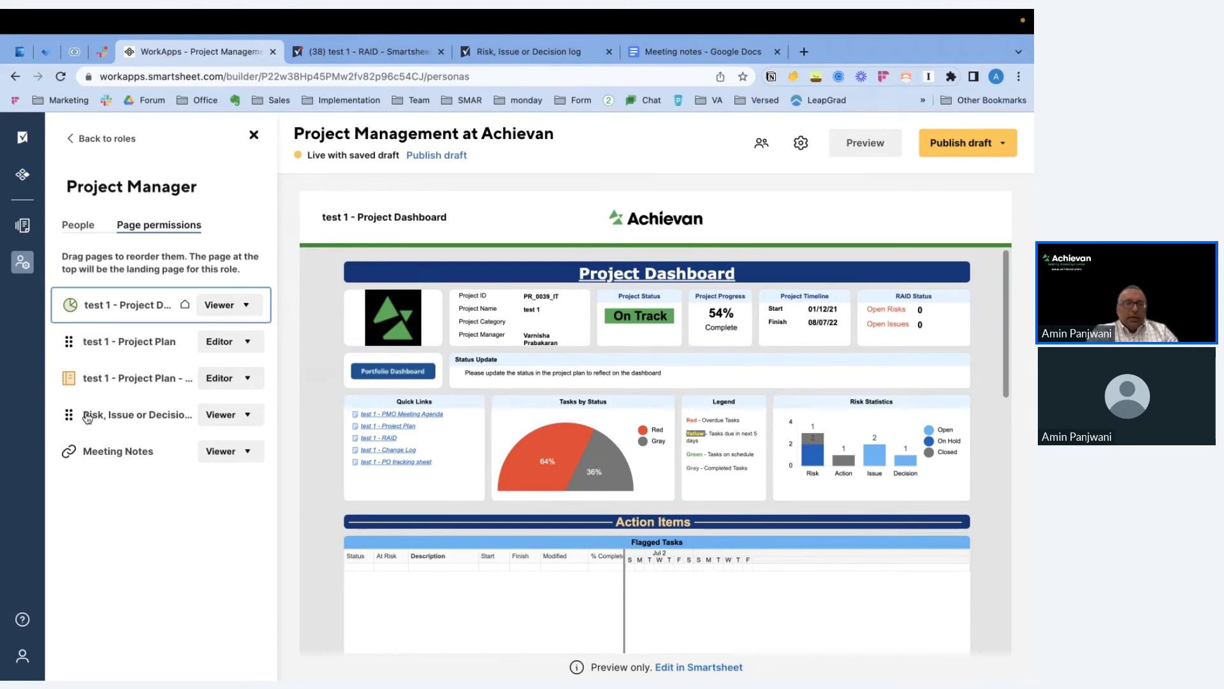
# Examine the Project Manager's permission options for the Meeting Notes page and the Risk, Issue or Decision form.
pyautogui.click(220, 451)
pyautogui.click(109, 502)
pyautogui.click(245, 419)
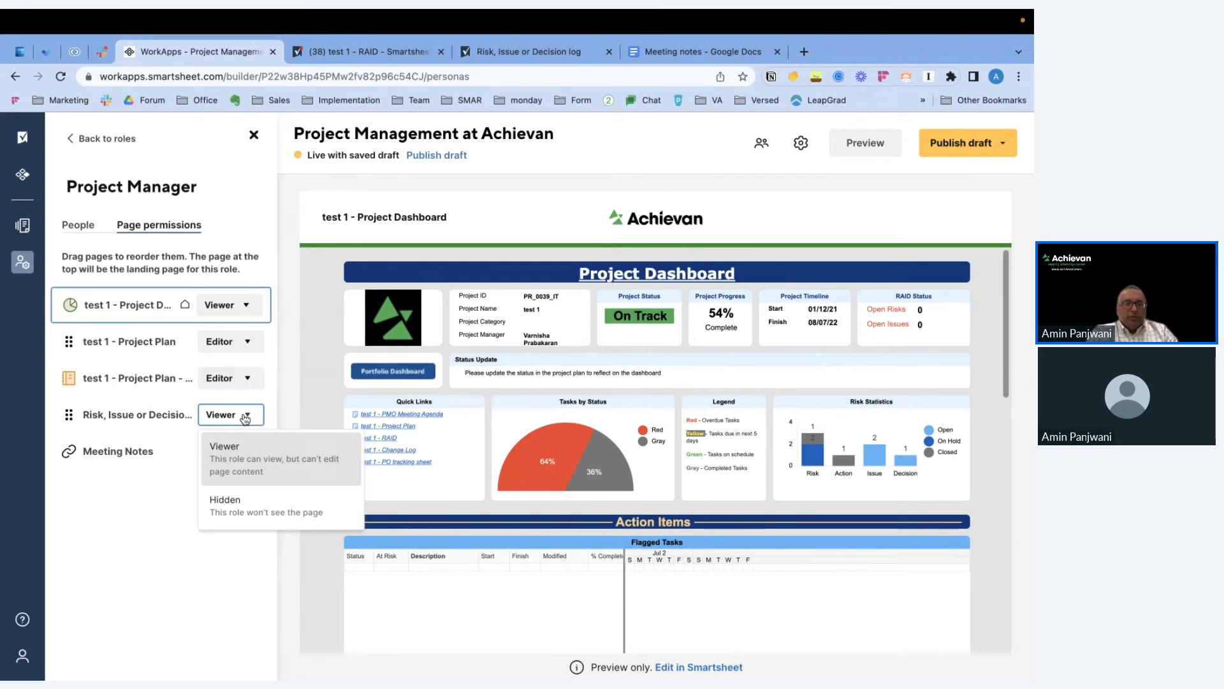
pyautogui.click(107, 497)
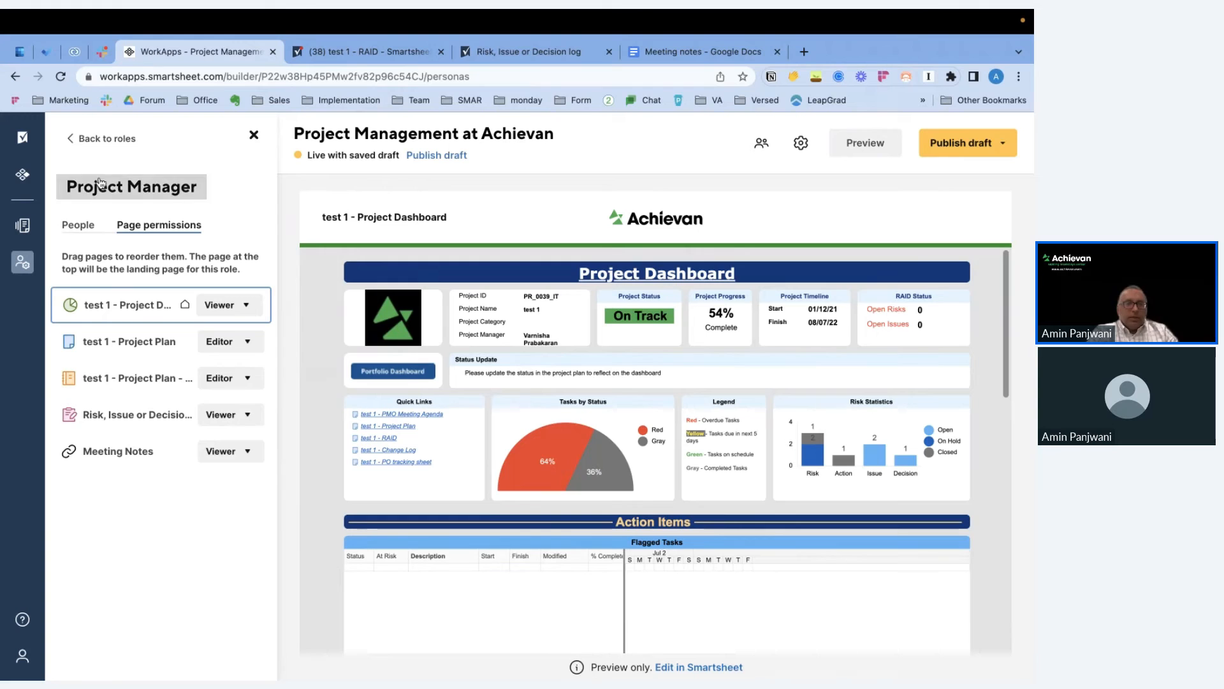
# Review the Team Member role's page permissions and people, and return to the list of roles.
pyautogui.click(91, 139)
pyautogui.click(101, 381)
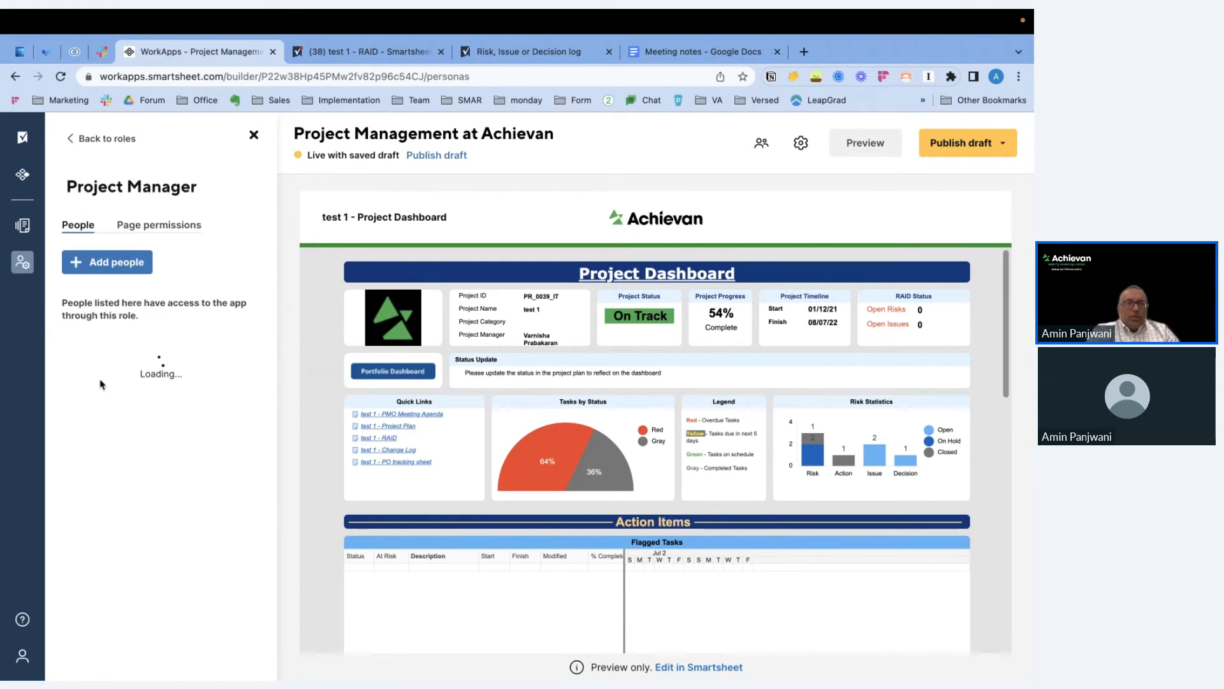
pyautogui.click(176, 225)
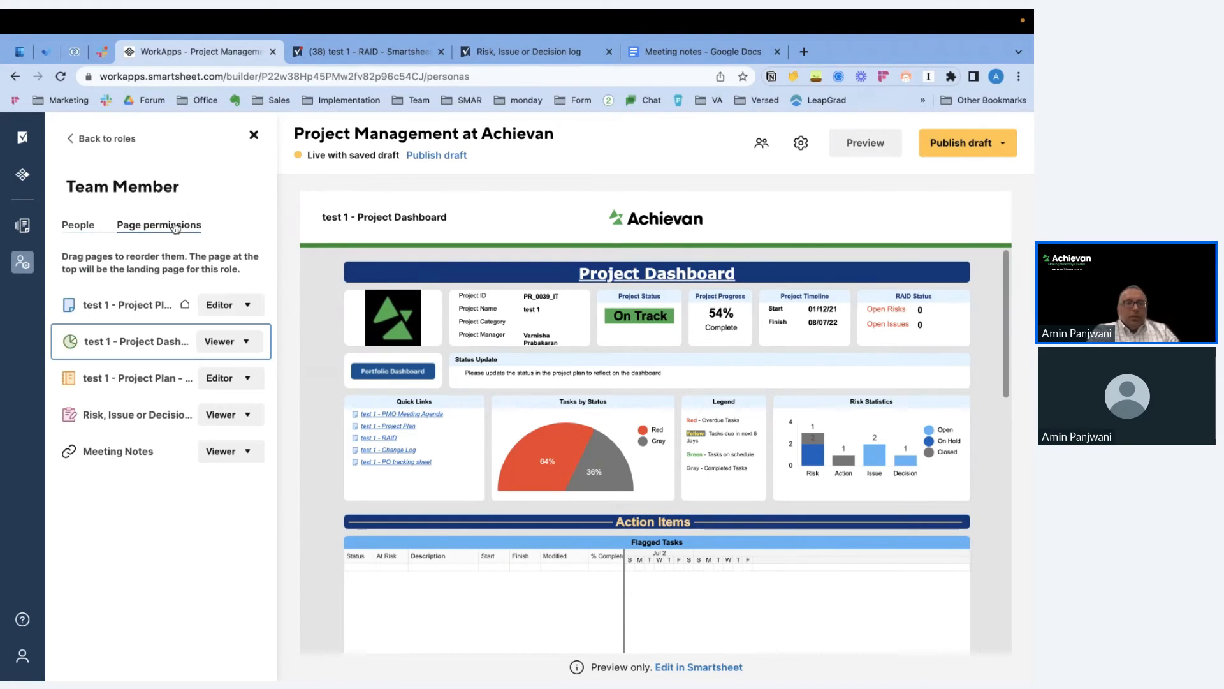
pyautogui.click(75, 228)
pyautogui.click(76, 141)
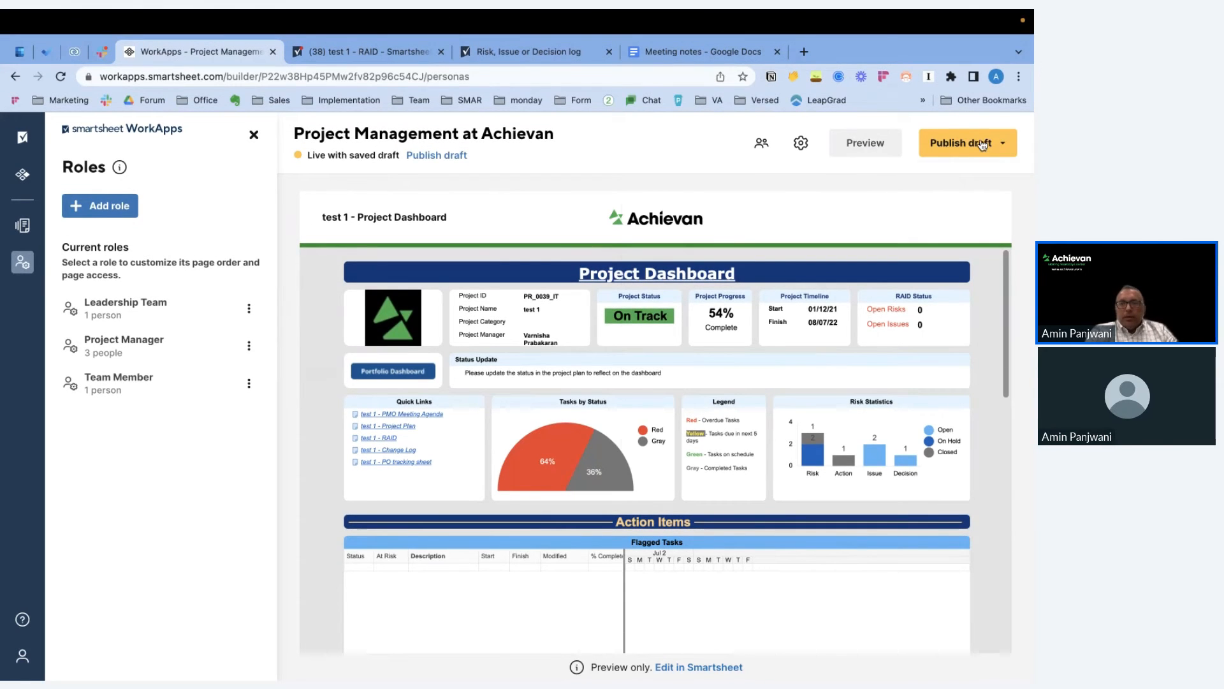
# Publish the draft of the app without notifying people who have access, and open the live app on desktop.
pyautogui.click(983, 145)
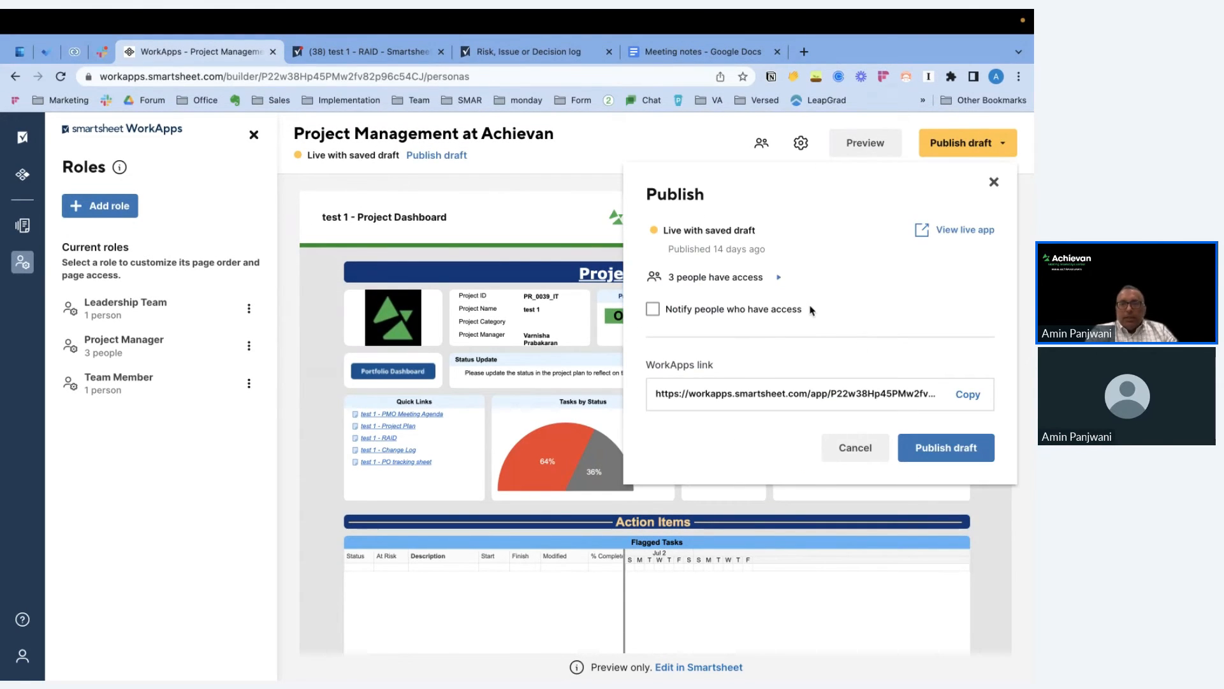
pyautogui.click(943, 450)
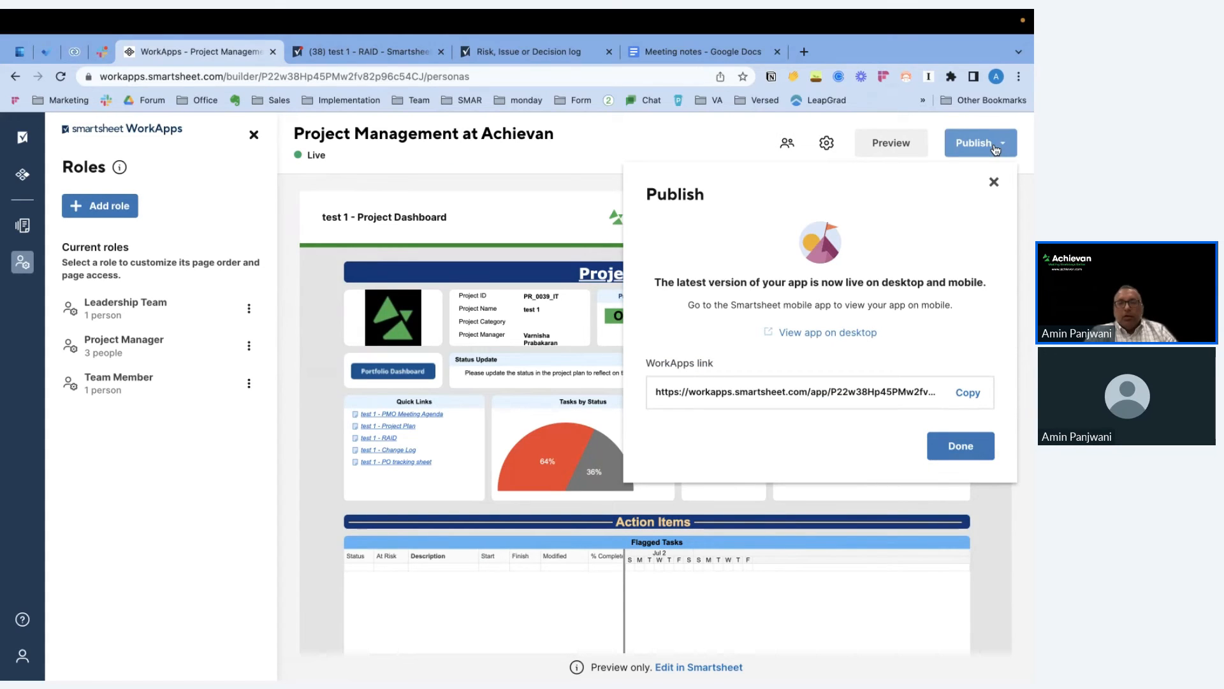
pyautogui.click(828, 332)
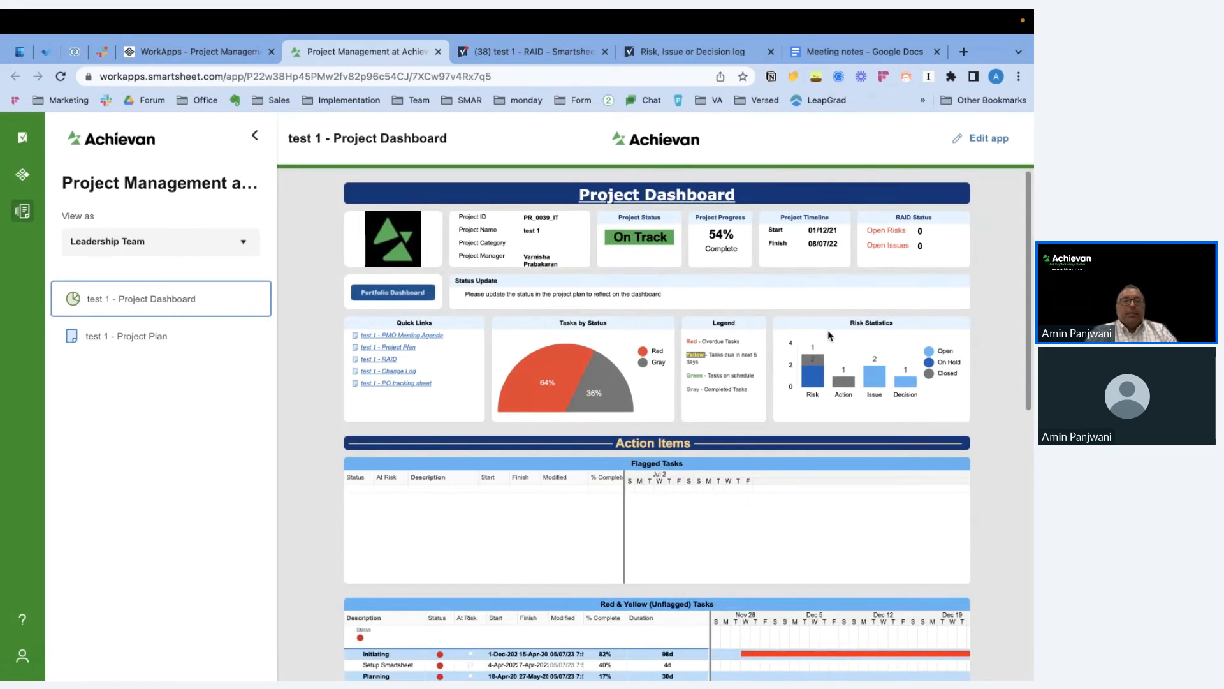
# View the live app as Leadership Team and examine its project dashboard and project plan pages.
pyautogui.click(240, 242)
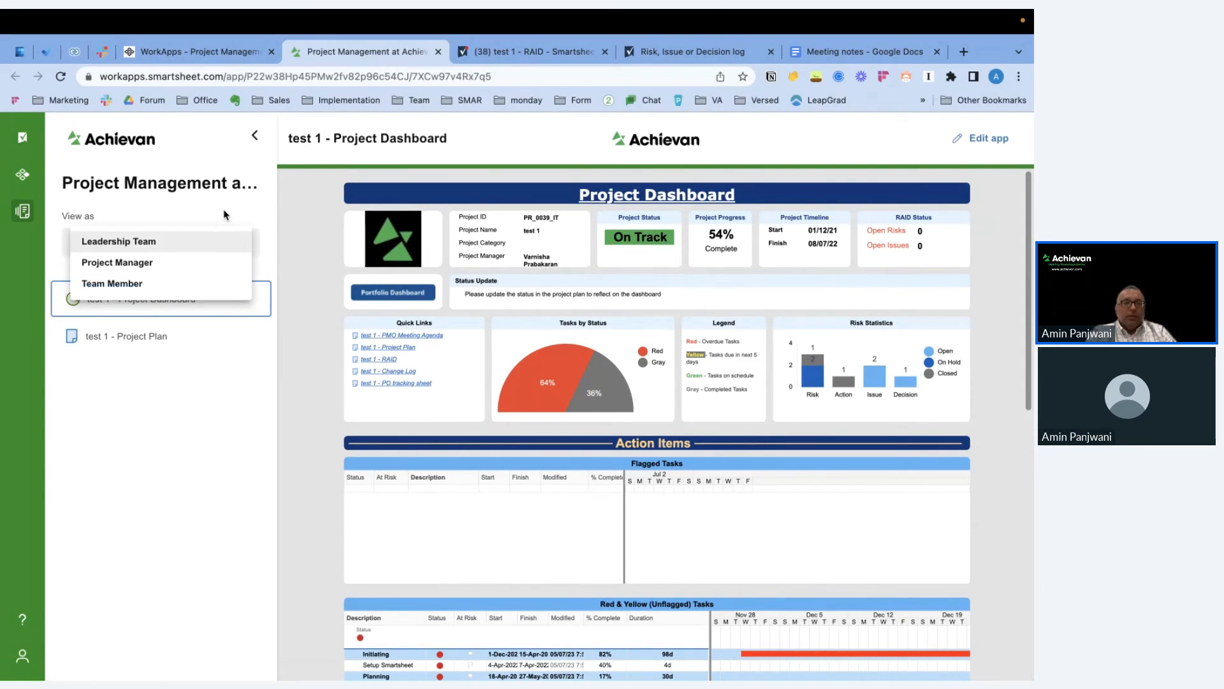
pyautogui.click(159, 241)
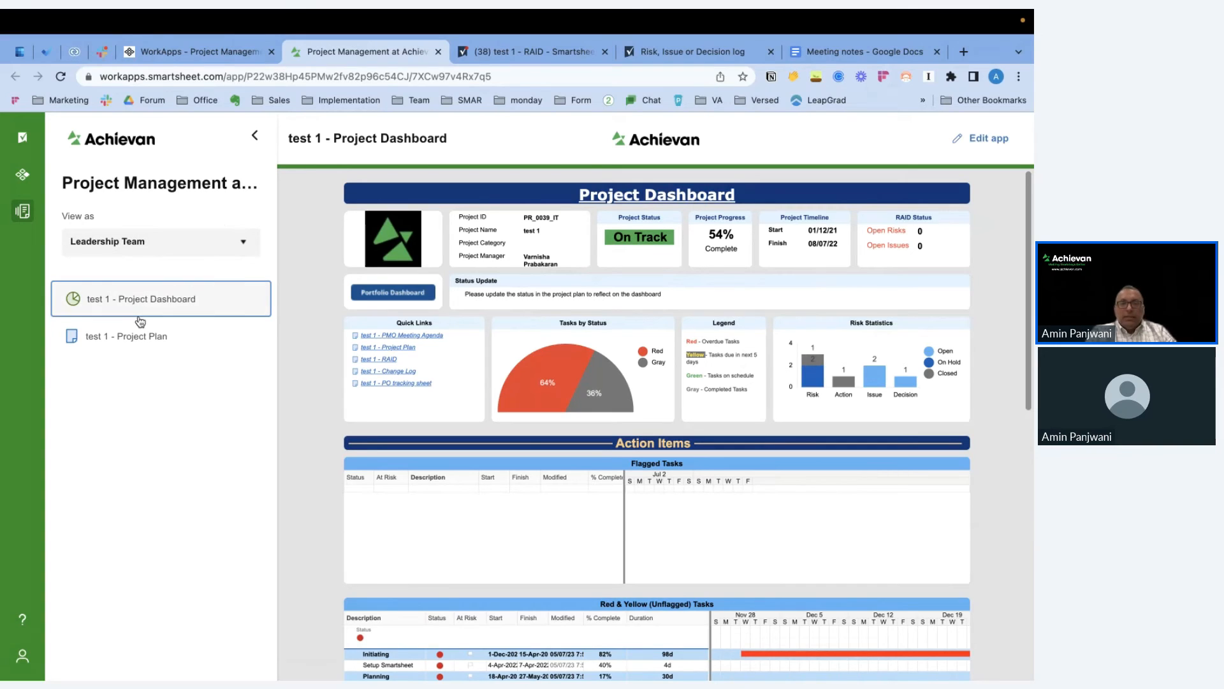
pyautogui.click(657, 357)
pyautogui.click(657, 352)
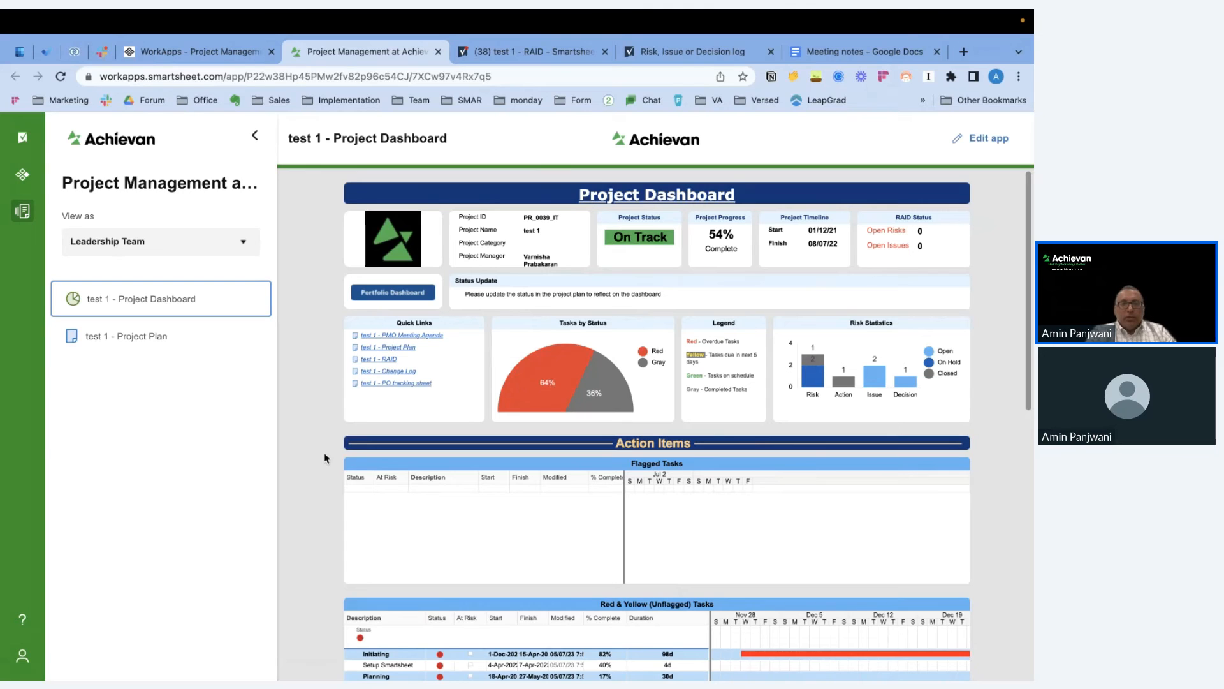
pyautogui.click(154, 337)
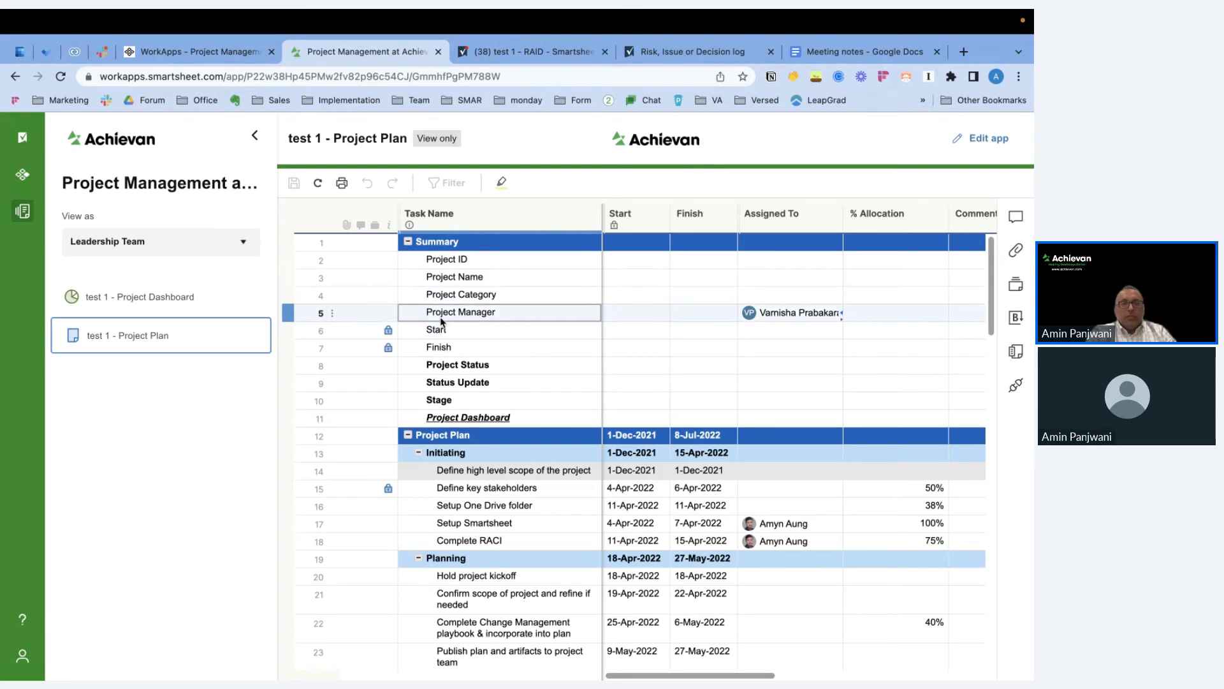
# Examine the summary and task rows of the view-only project plan as Leadership Team.
pyautogui.click(446, 366)
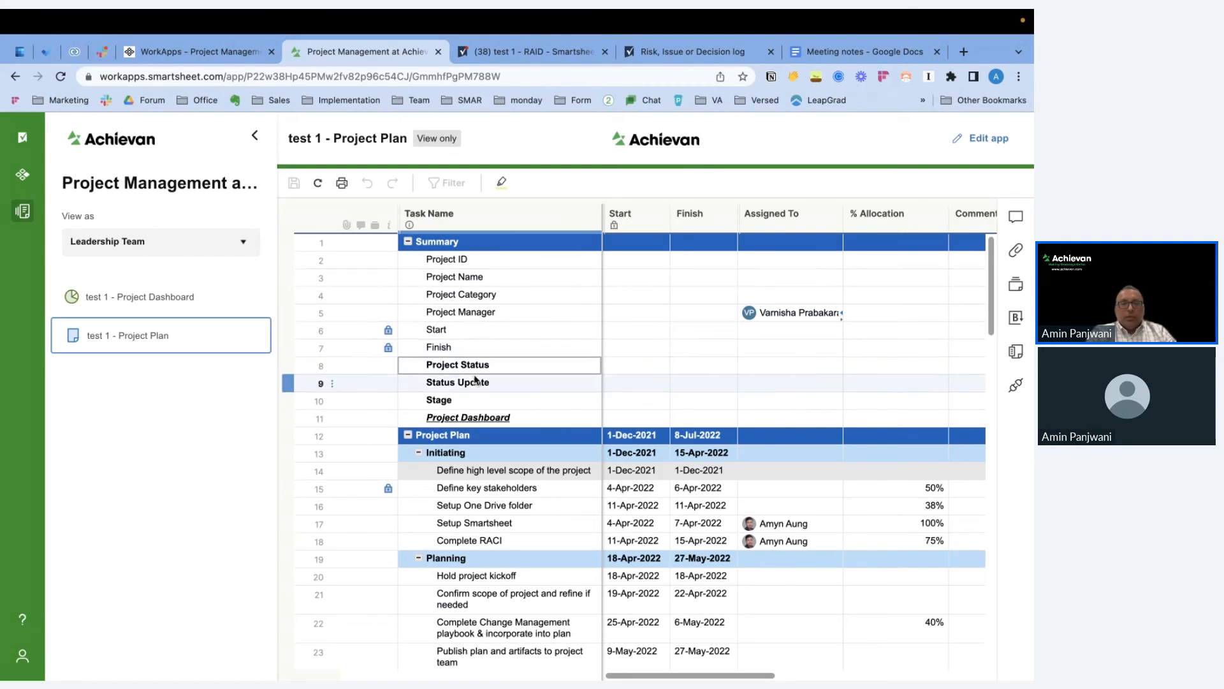
pyautogui.scroll(-3, 510, 421)
pyautogui.scroll(3, 510, 421)
# View the live app as Project Manager, collapse the page list and examine the project dashboard.
pyautogui.click(242, 246)
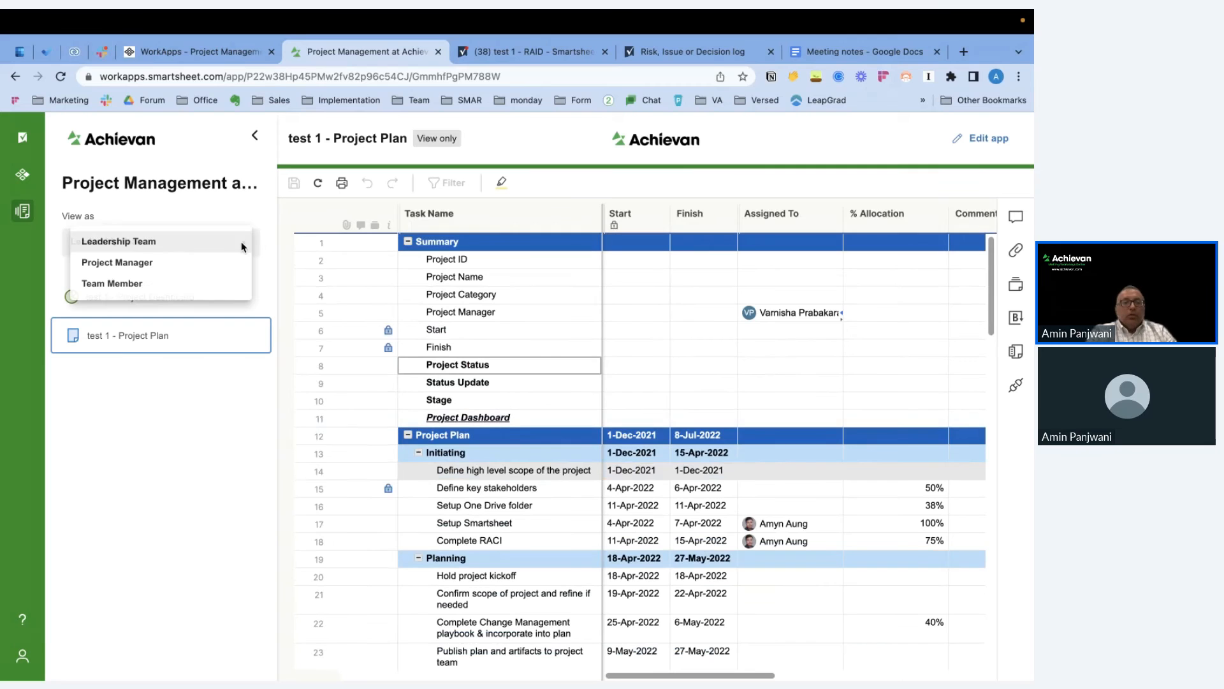
pyautogui.click(103, 268)
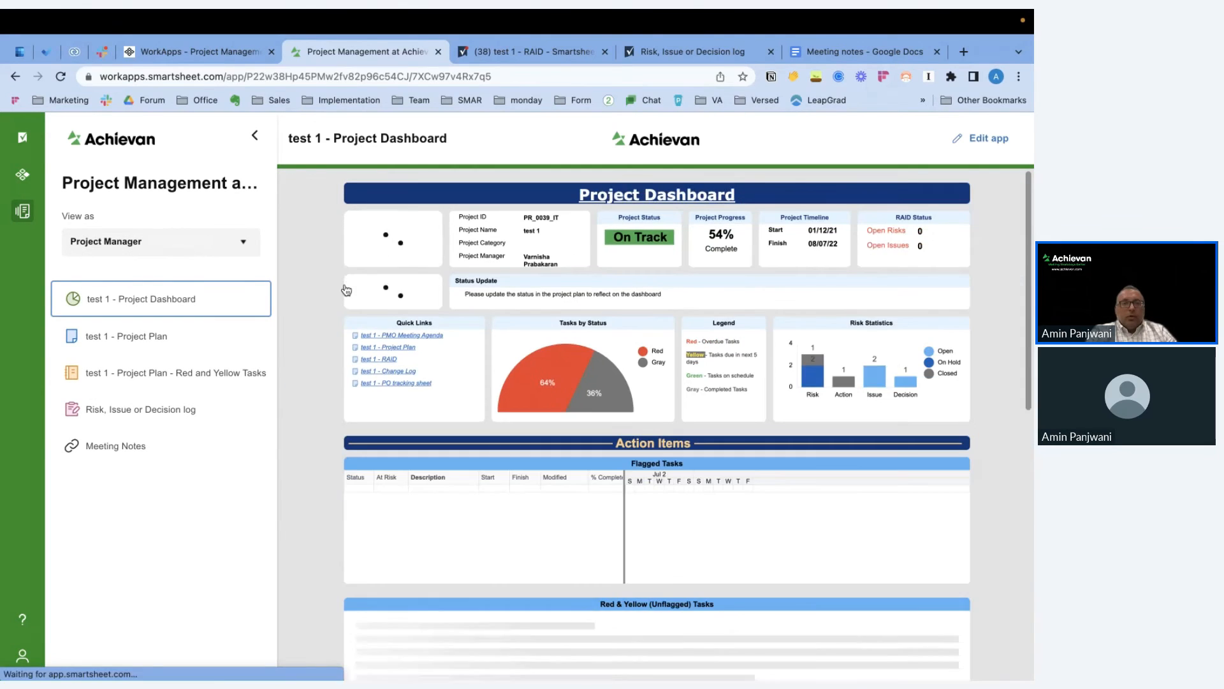
pyautogui.click(253, 137)
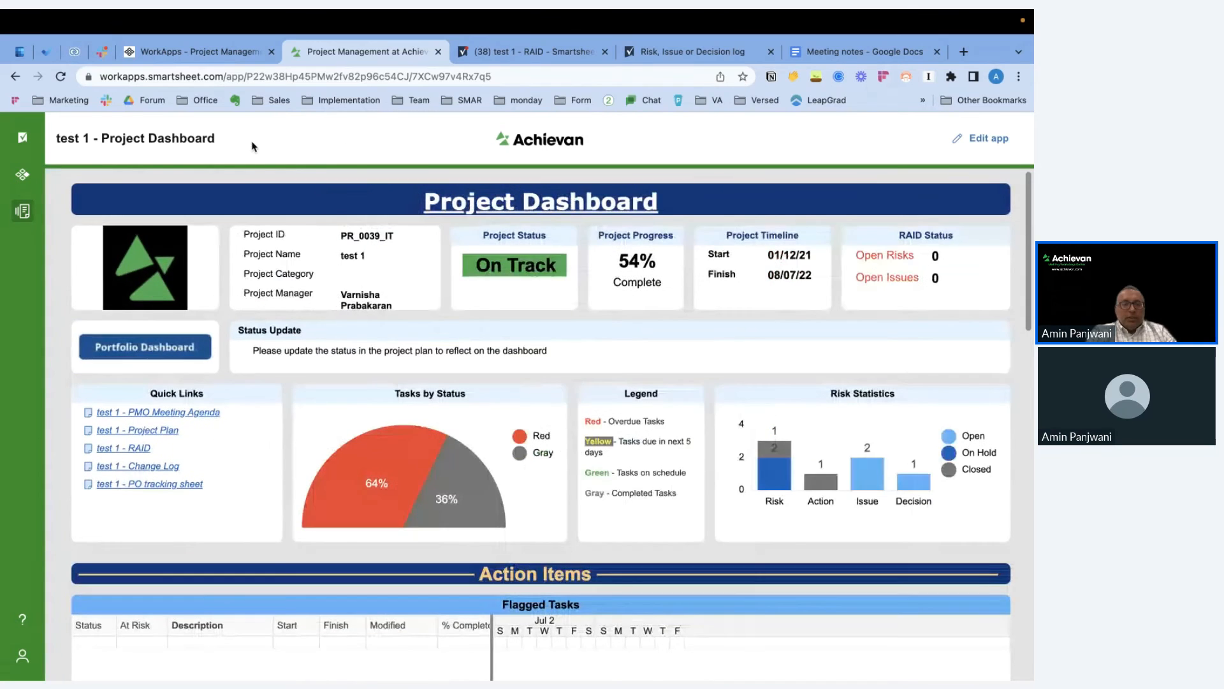
pyautogui.scroll(-2, 221, 445)
pyautogui.scroll(2, 220, 445)
pyautogui.scroll(-5, 213, 446)
pyautogui.scroll(5, 214, 447)
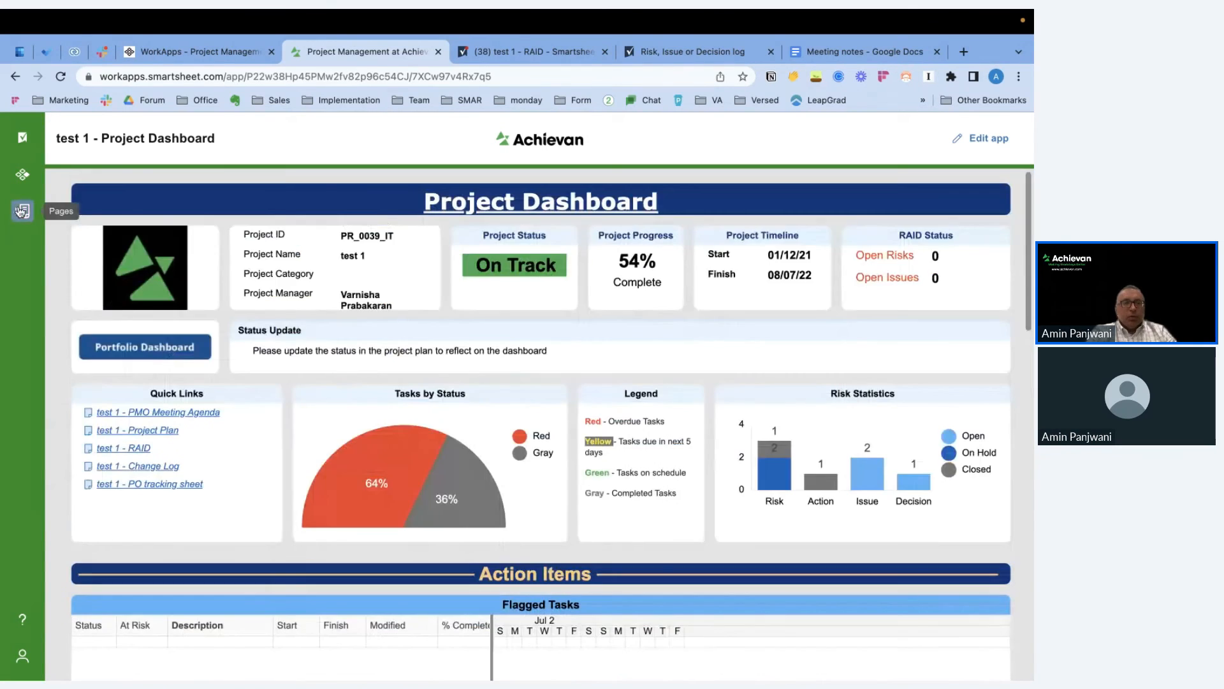
# Open the Meeting Notes page and add the line "These are test notes" under the Meeting Name heading.
pyautogui.click(23, 210)
pyautogui.click(102, 446)
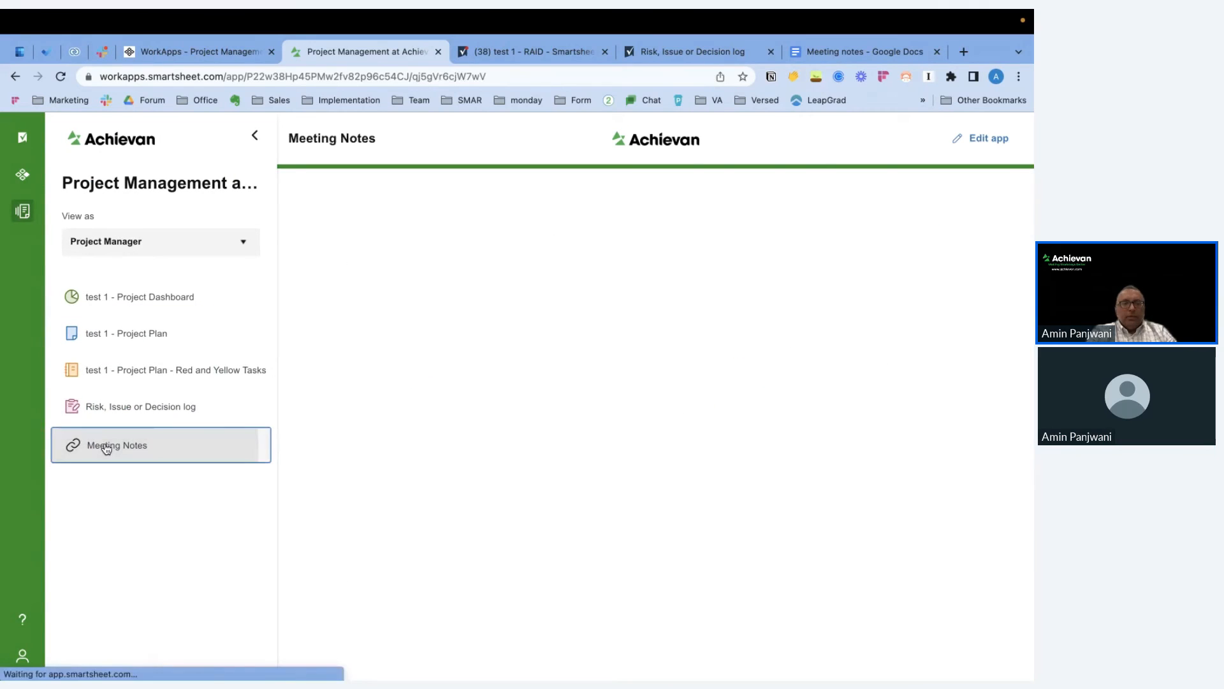
pyautogui.click(253, 137)
pyautogui.click(350, 405)
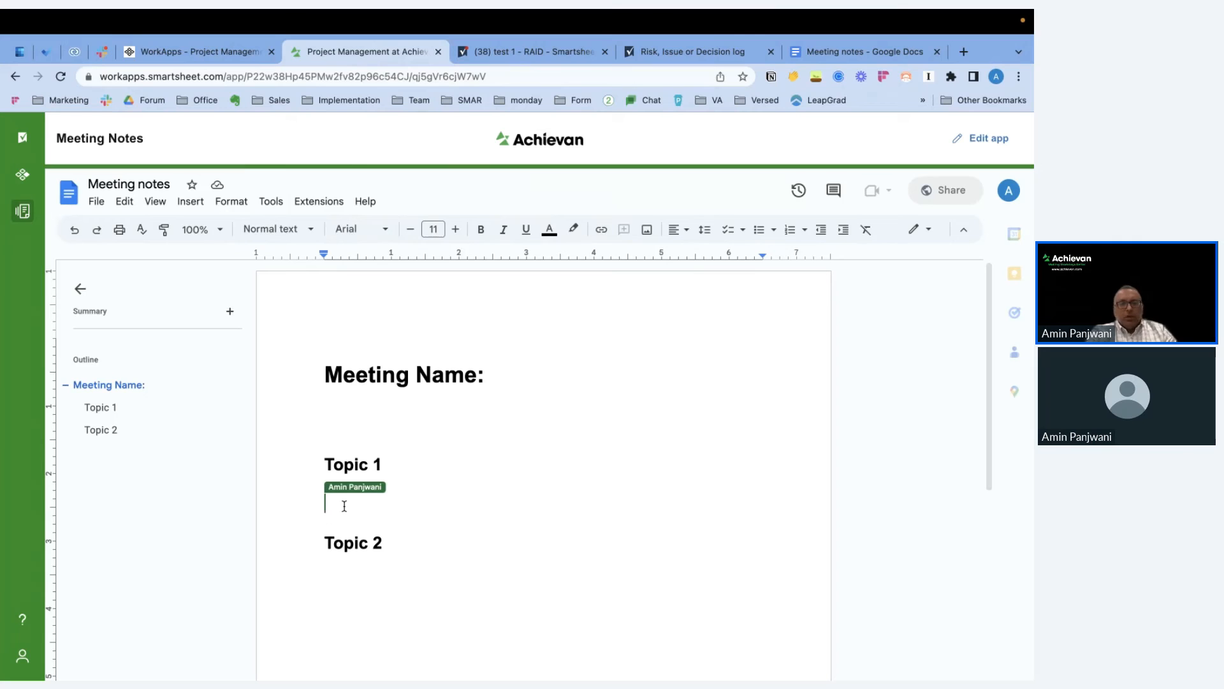
pyautogui.write('These are test notes')
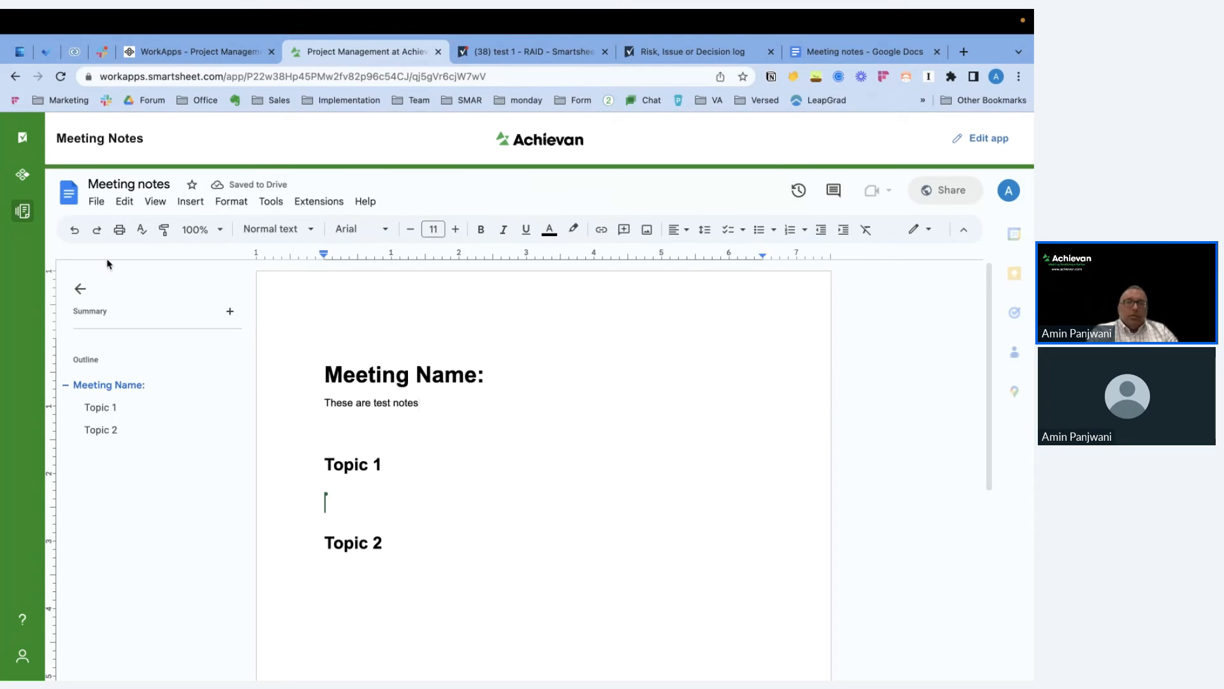
# Open the Risk, Issue or Decision log form and check the choices for RAID.
pyautogui.click(22, 214)
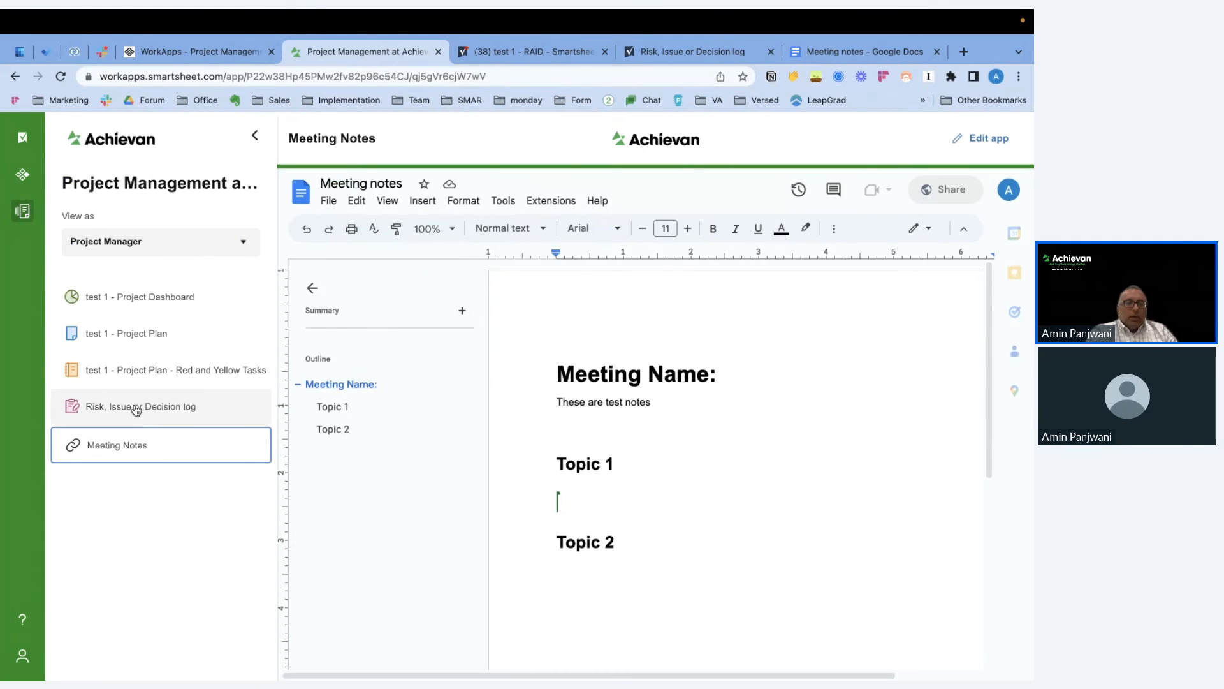
pyautogui.click(135, 408)
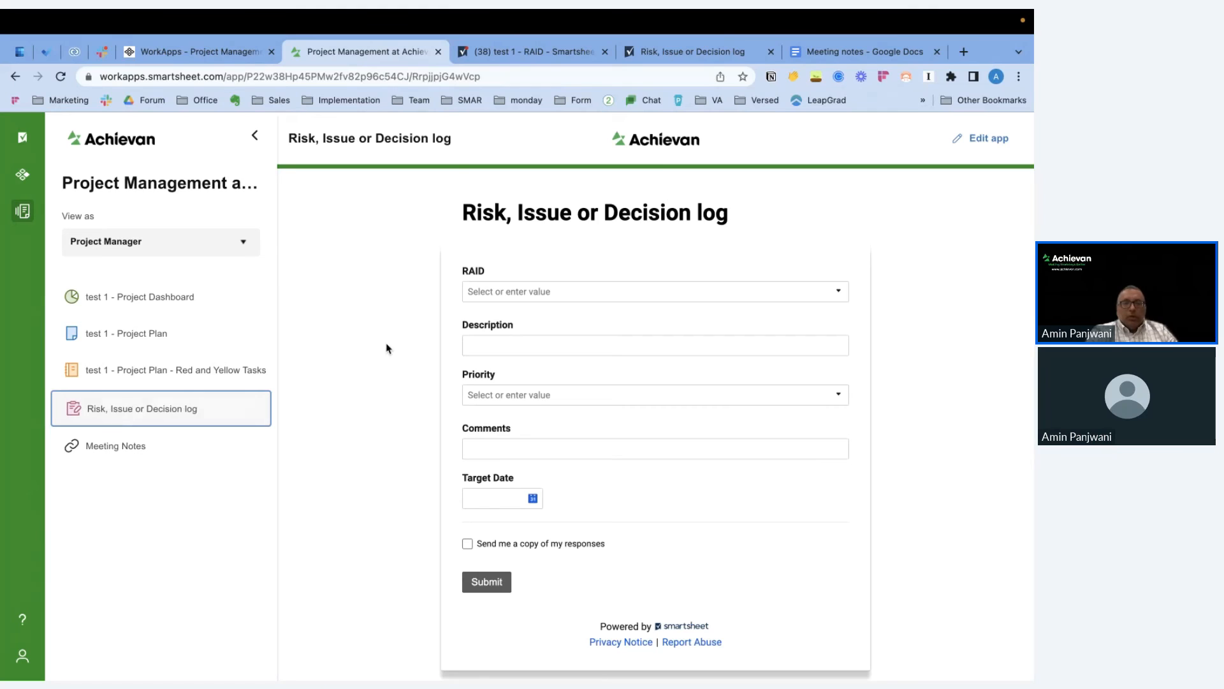
pyautogui.click(527, 295)
pyautogui.click(473, 328)
# Open the Red and Yellow Tasks report and view the attachments and comments of the Initiating row.
pyautogui.click(124, 369)
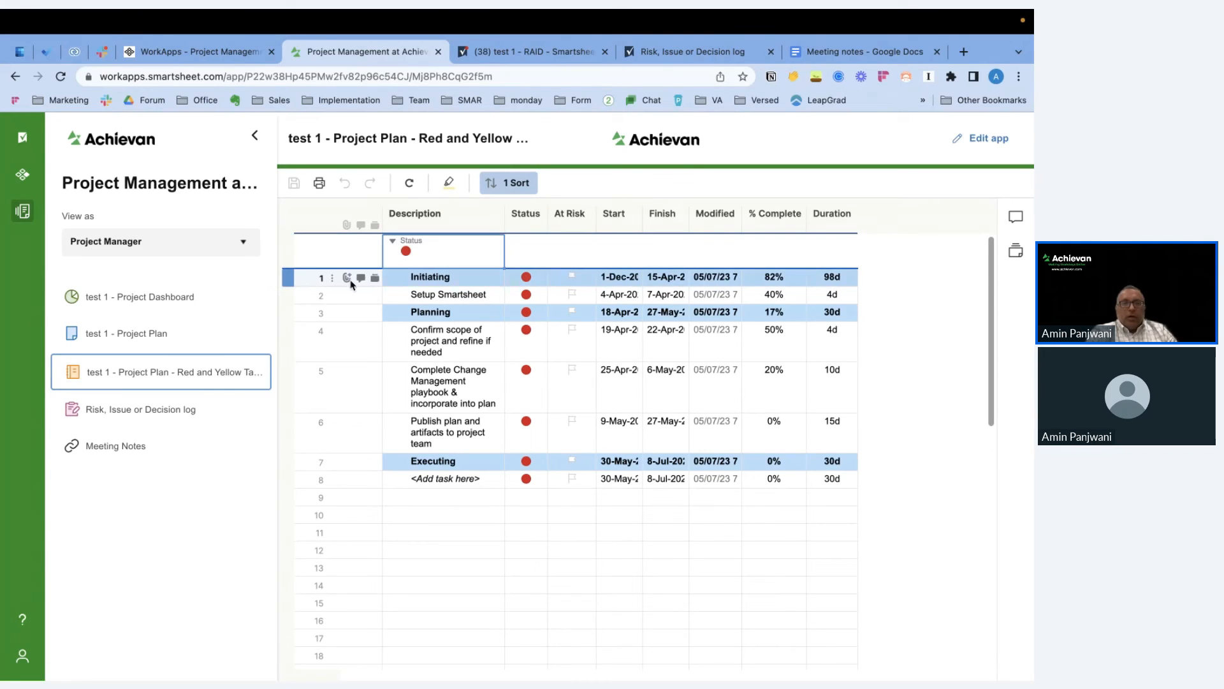
pyautogui.click(348, 278)
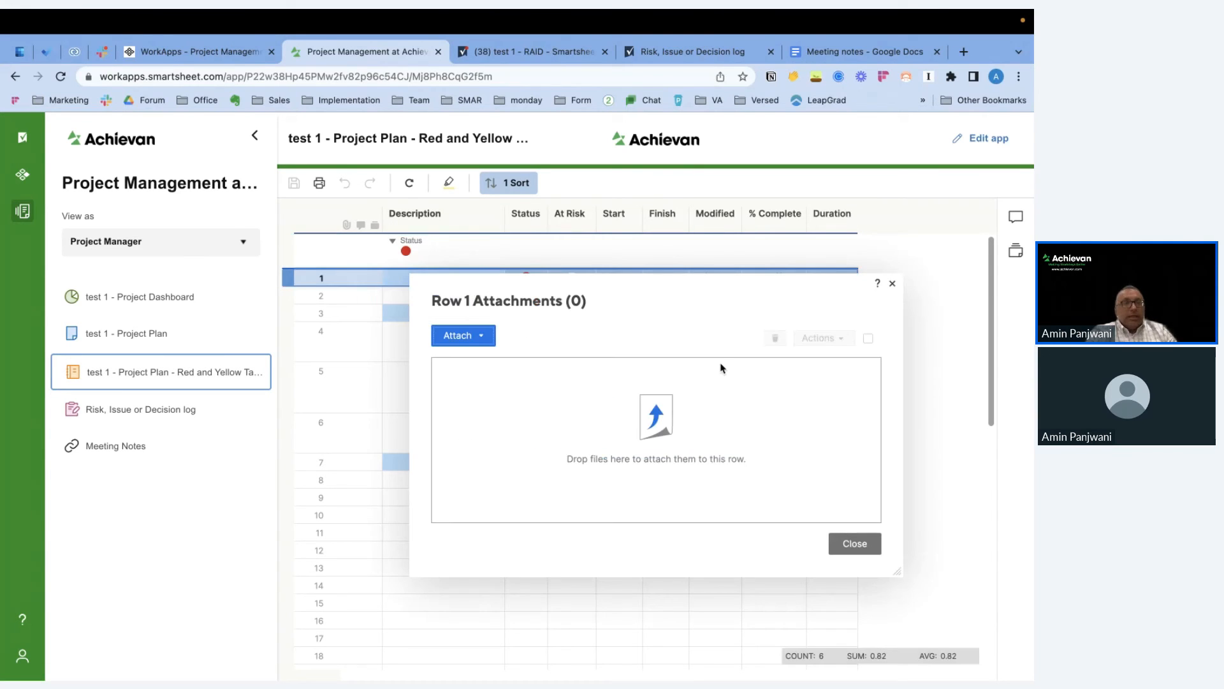
pyautogui.click(892, 284)
pyautogui.click(361, 278)
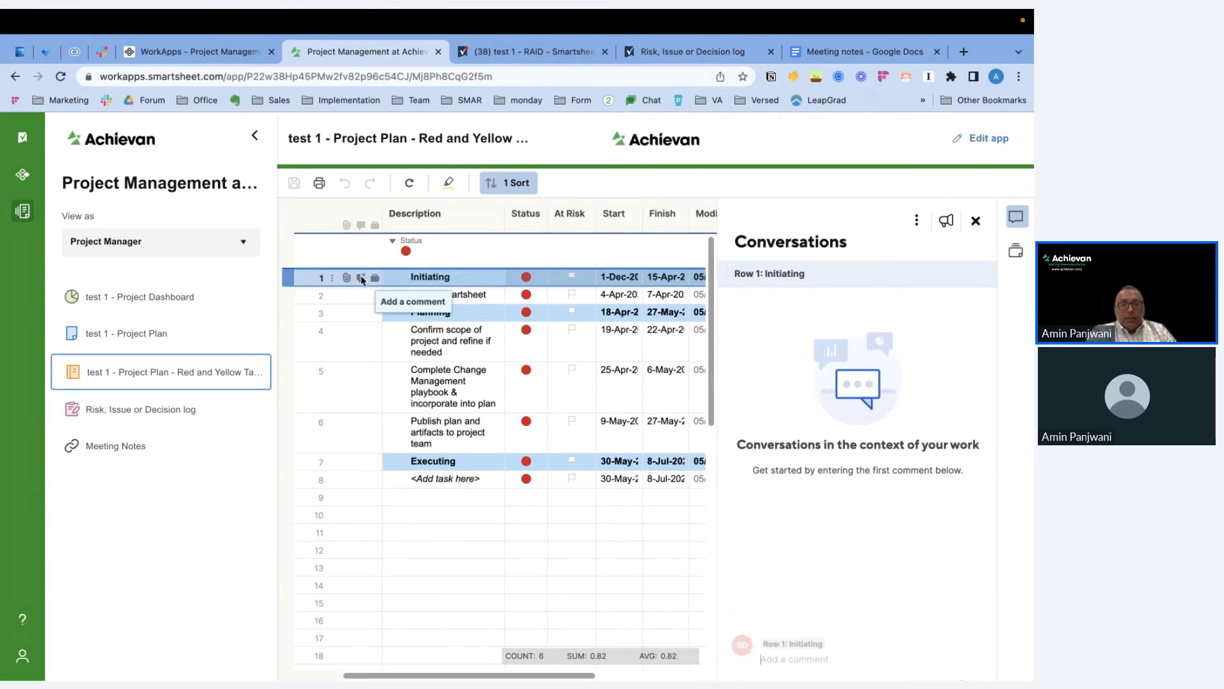
pyautogui.click(975, 221)
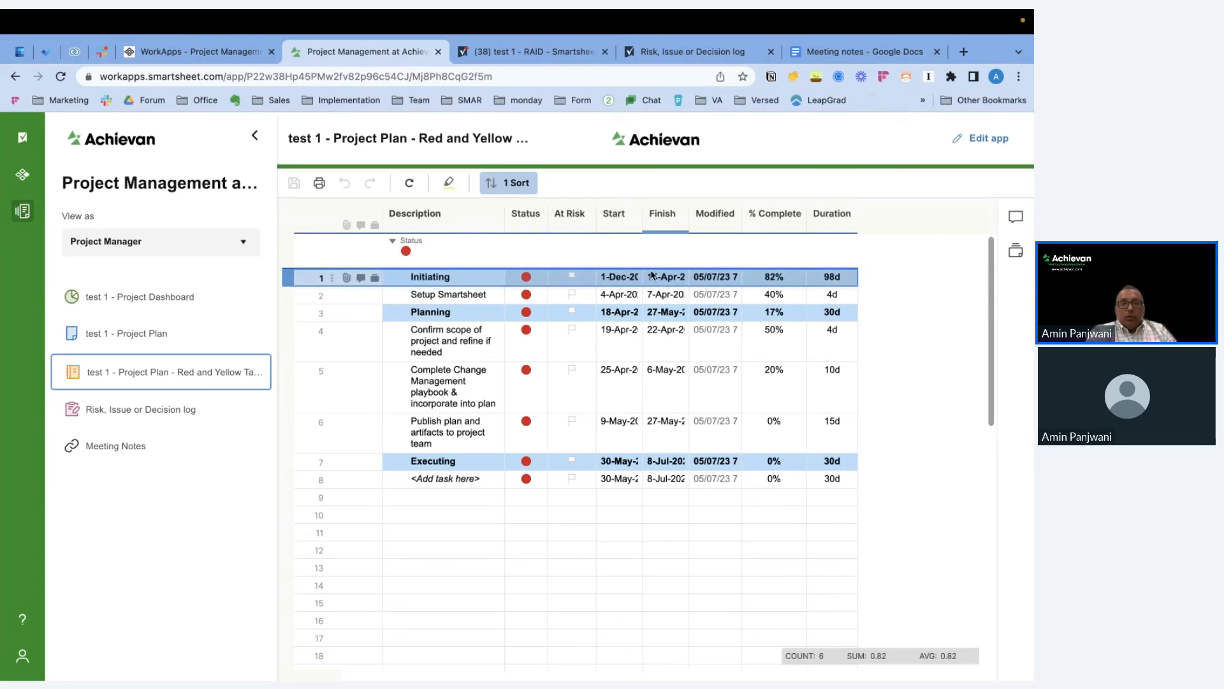
# Check which date, At Risk and description cells of the Red and Yellow Tasks report can be edited, leaving the values as they are.
pyautogui.click(629, 279)
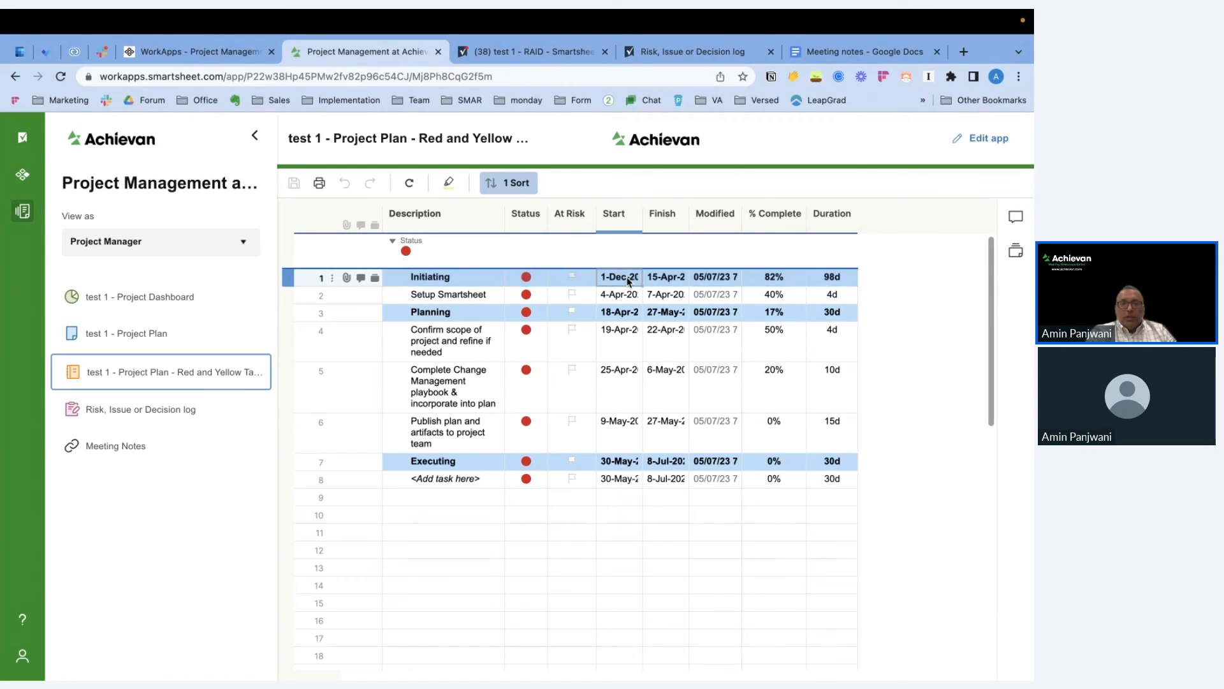
pyautogui.click(725, 295)
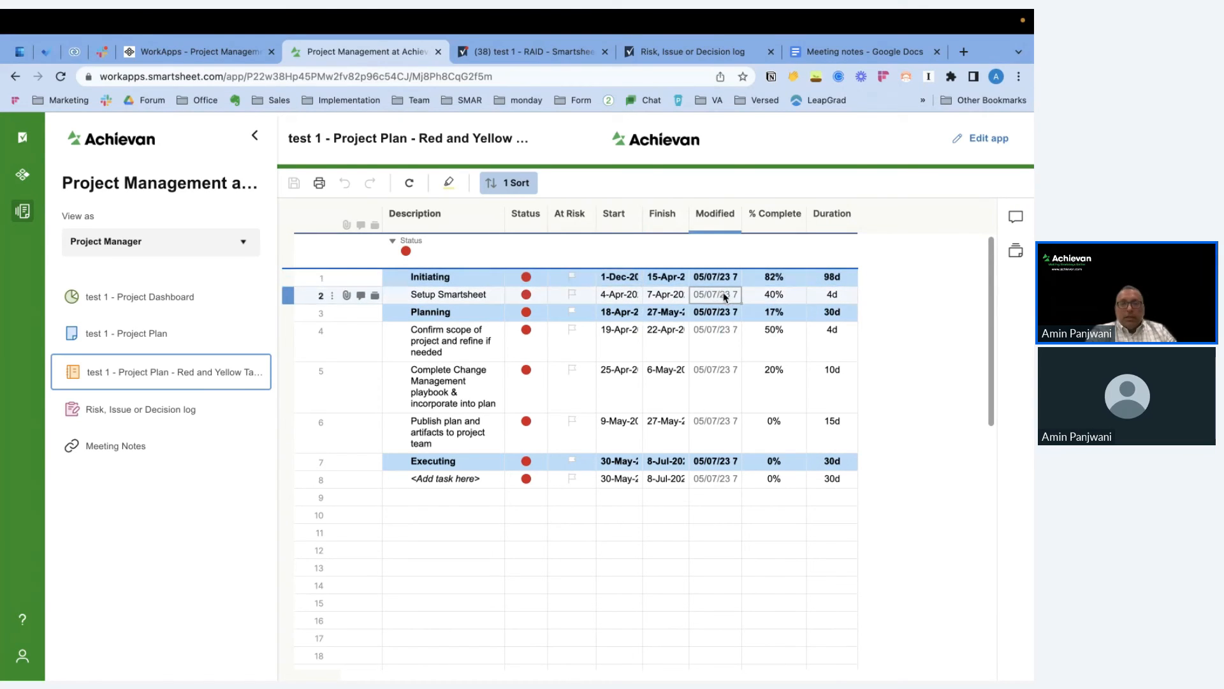
pyautogui.click(626, 297)
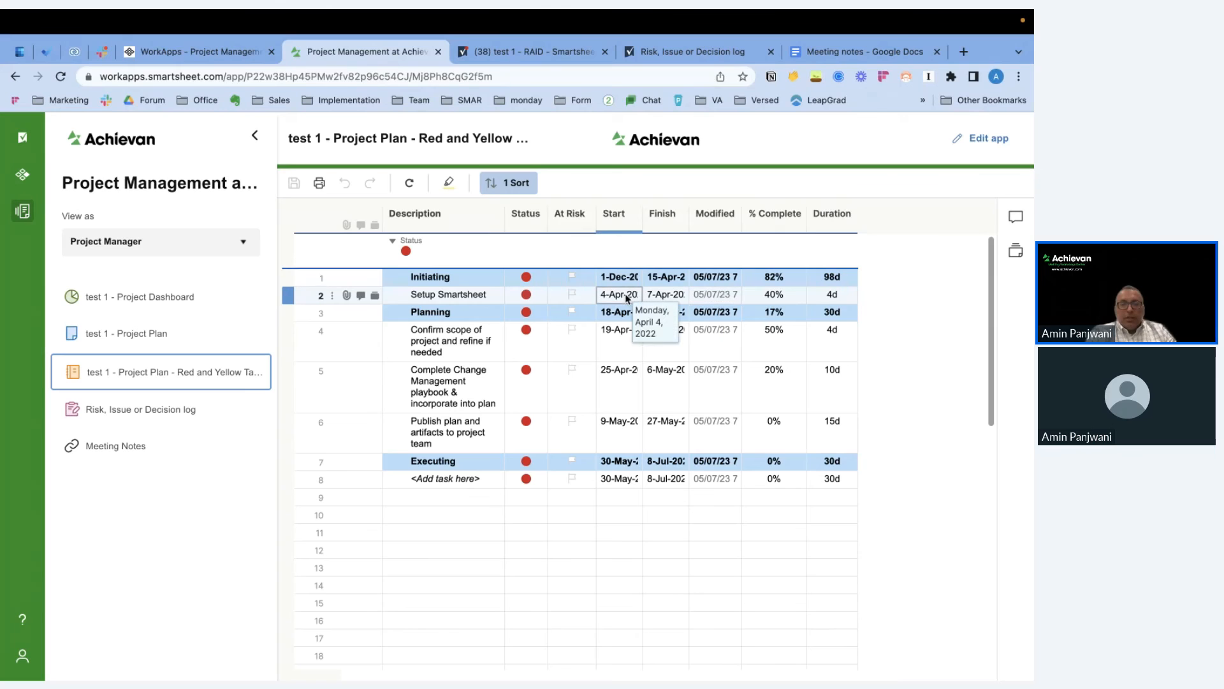
pyautogui.click(573, 296)
pyautogui.click(573, 298)
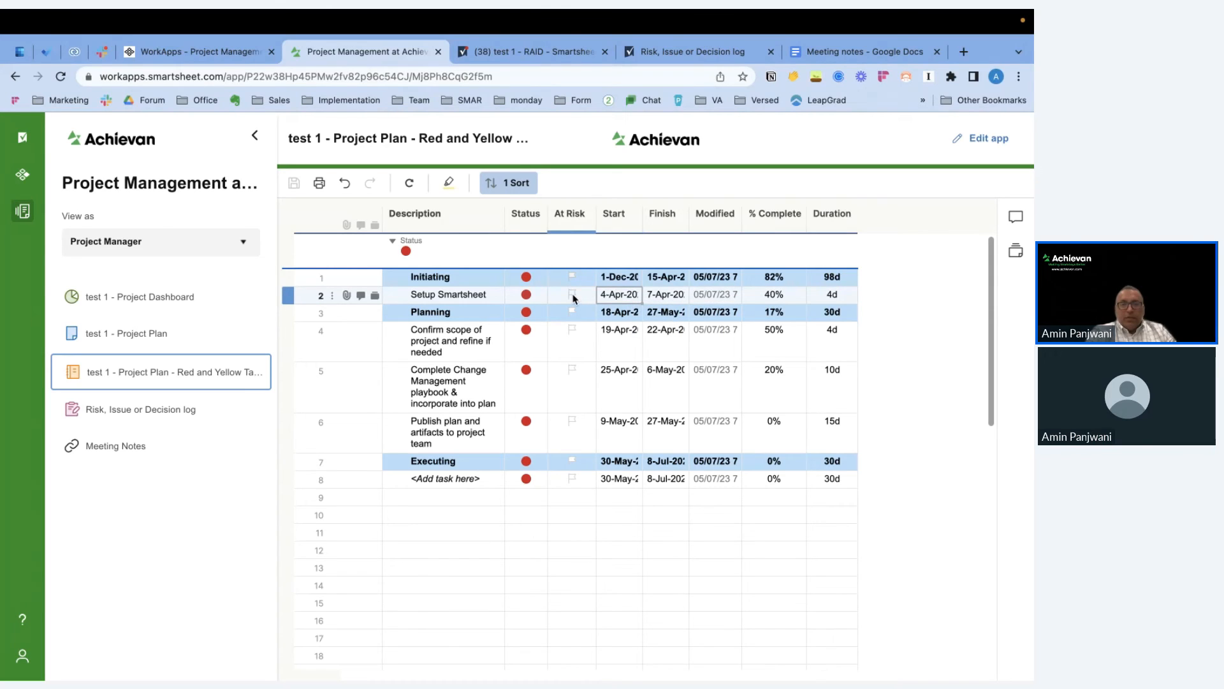
pyautogui.doubleClick(480, 295)
pyautogui.click(449, 340)
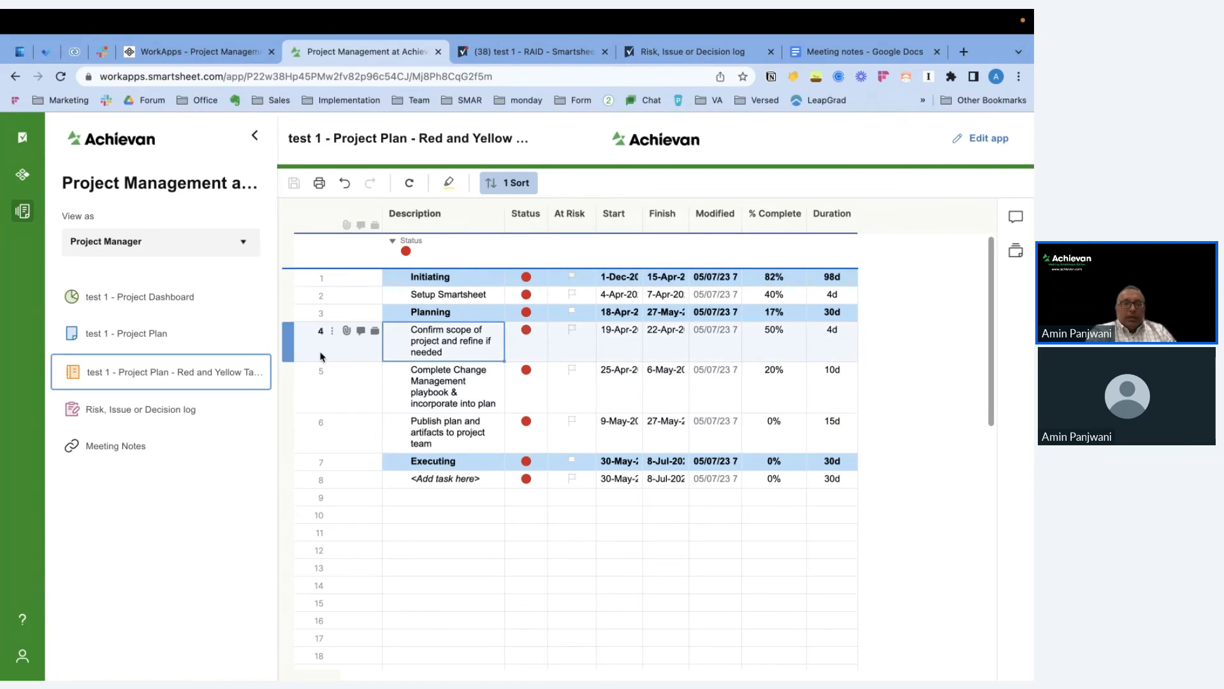
pyautogui.click(166, 384)
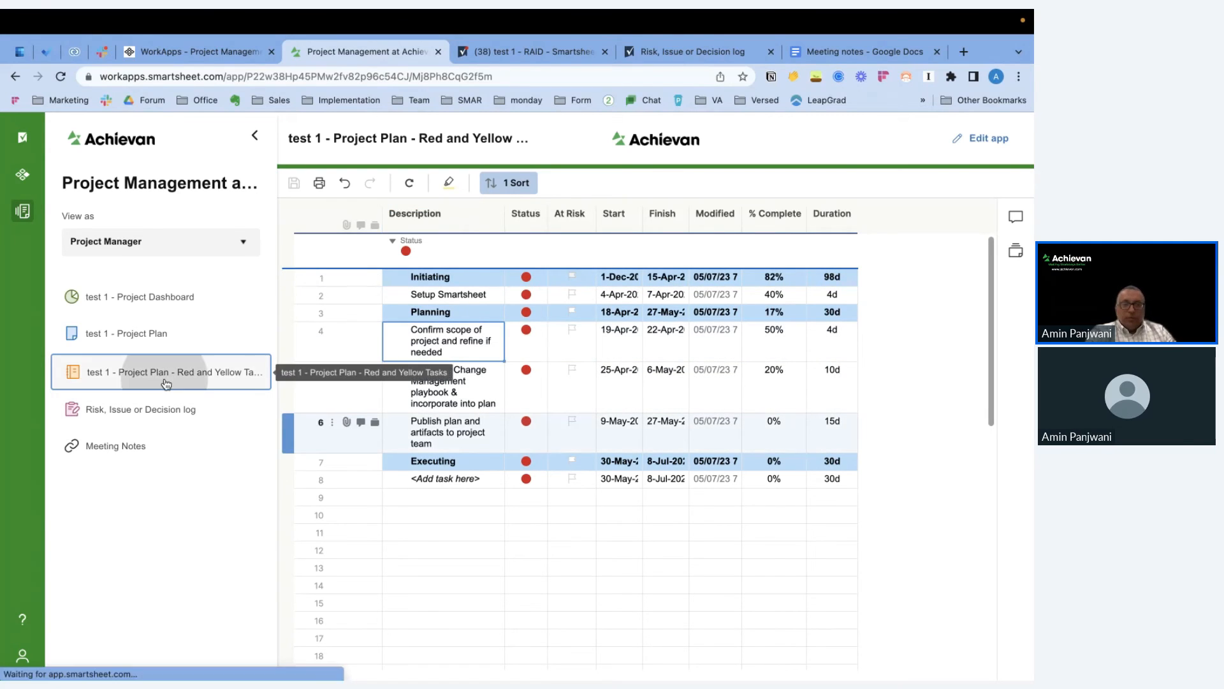
# Check that the Project Manager can edit task names in the project plan, and return to the project dashboard.
pyautogui.click(128, 333)
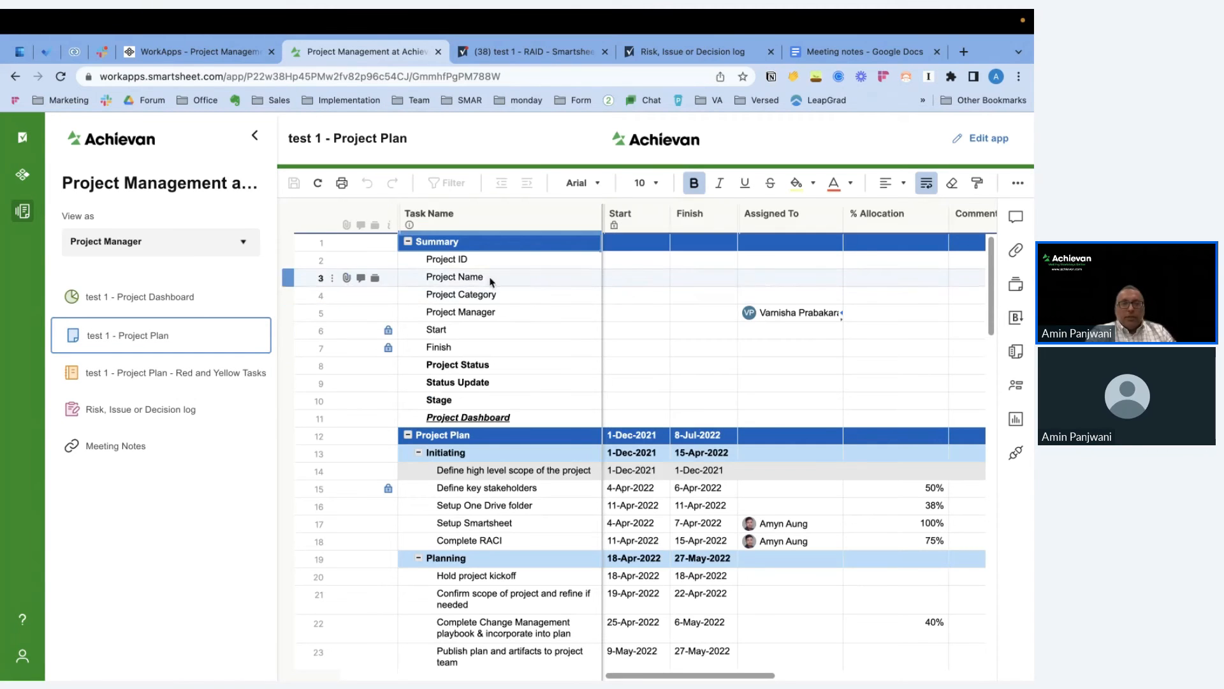
pyautogui.doubleClick(492, 283)
pyautogui.click(495, 298)
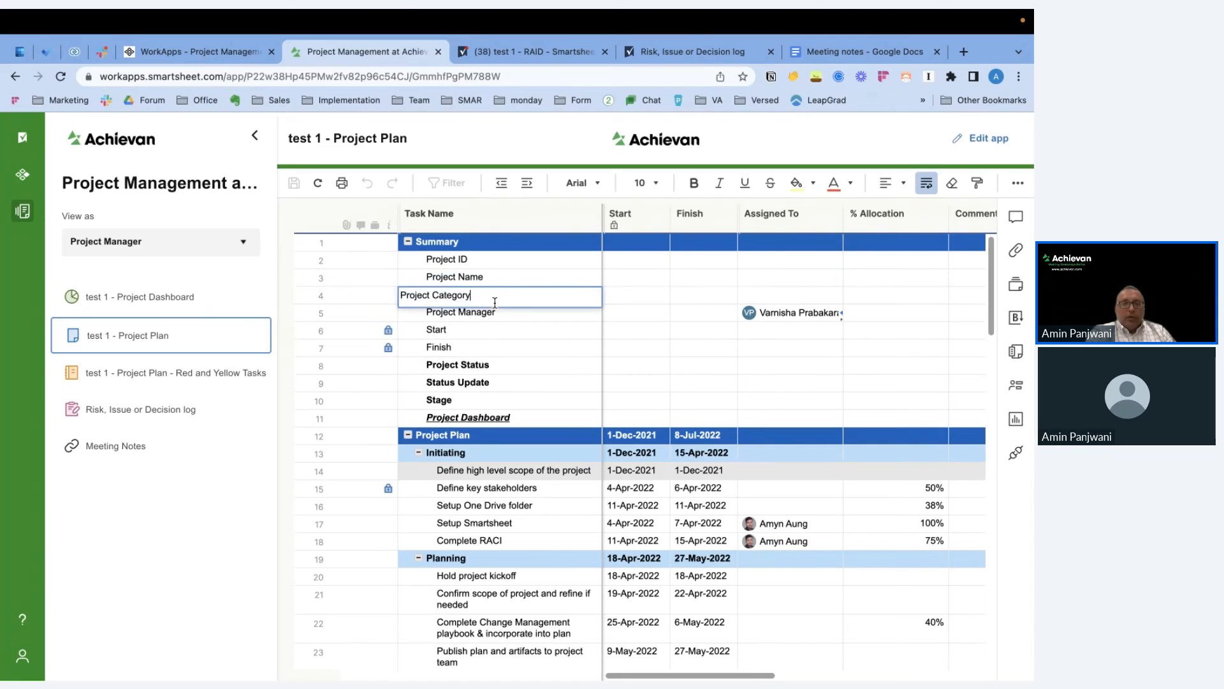
pyautogui.click(496, 311)
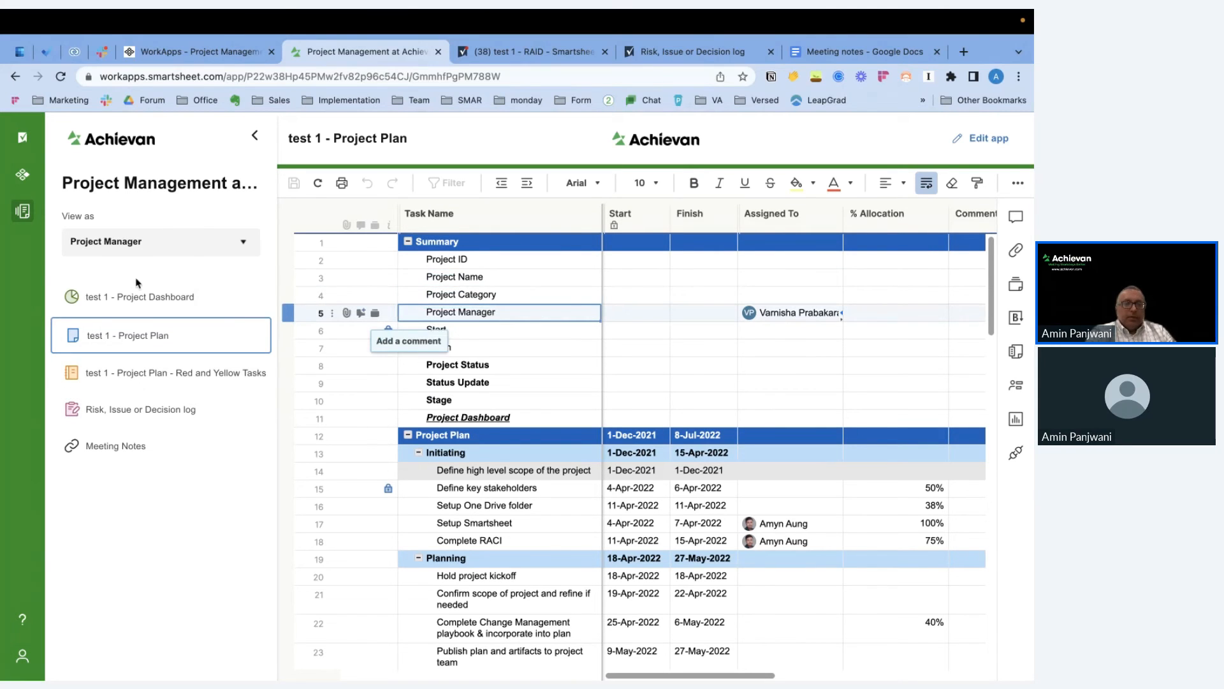
pyautogui.click(117, 302)
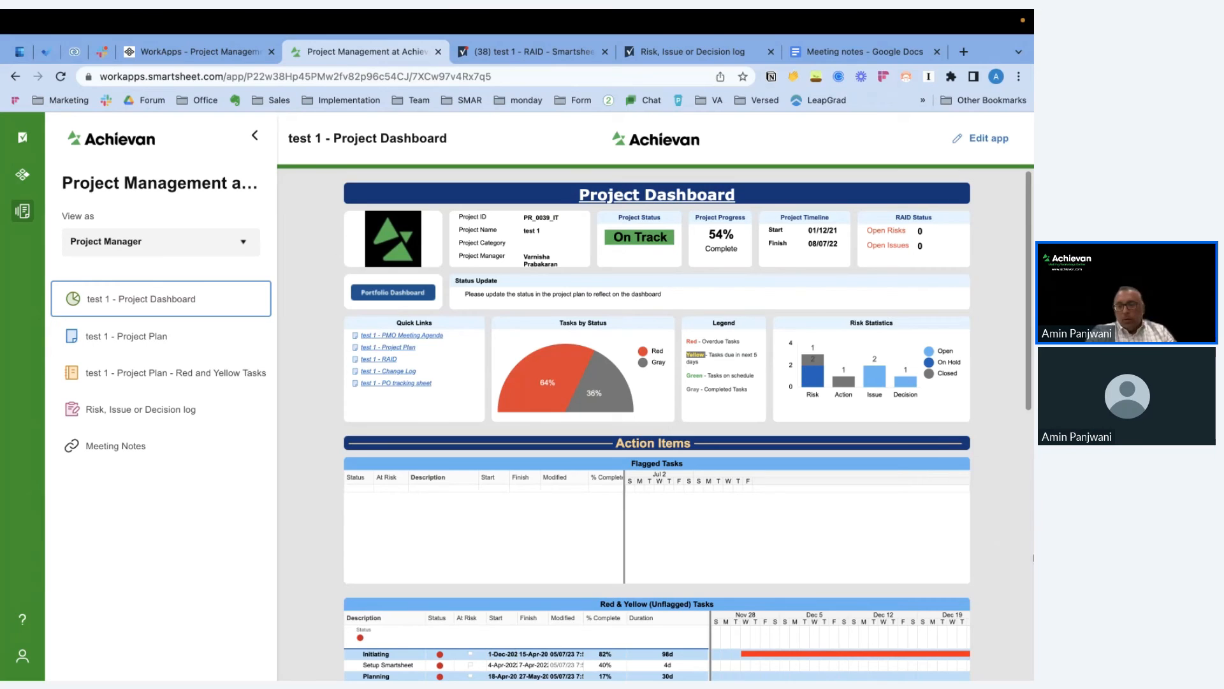
# Switch to the mirrored phone screen in QuickTime Player's Movie Recording window and show it full screen.
pyautogui.moveTo(1033, 558)
pyautogui.click(1010, 540)
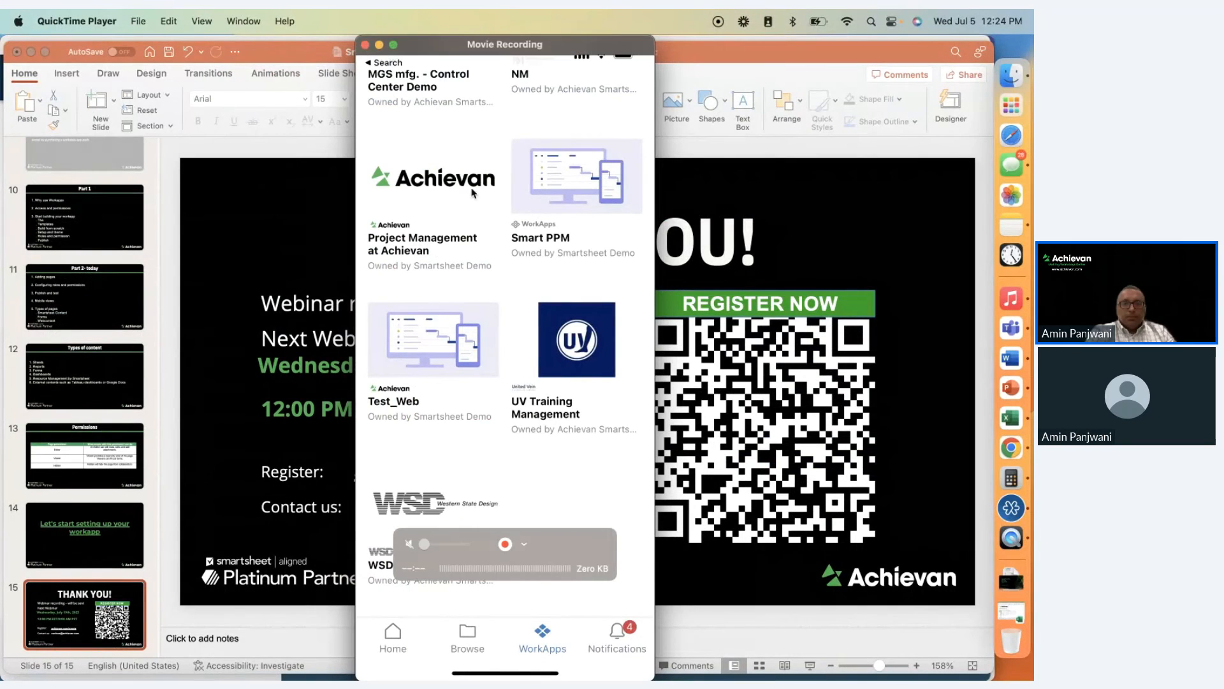
pyautogui.click(394, 45)
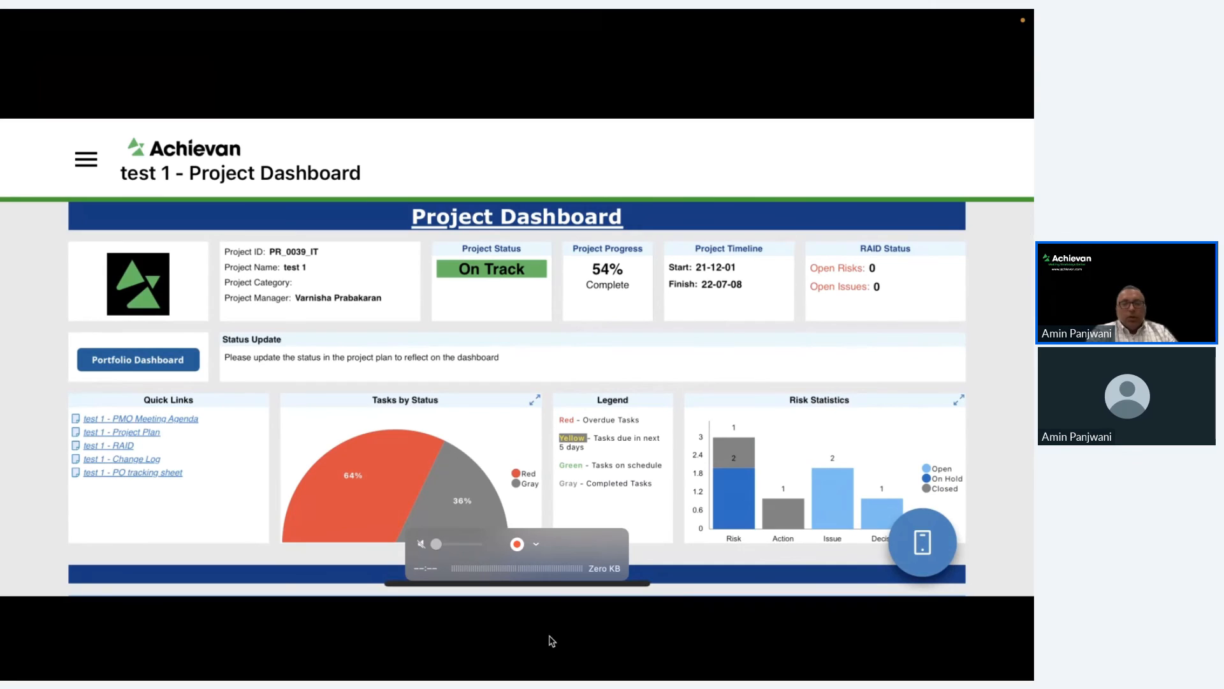
# View the phone's project dashboard in mobile layout, examine its widgets, and return to the desktop layout.
pyautogui.click(915, 566)
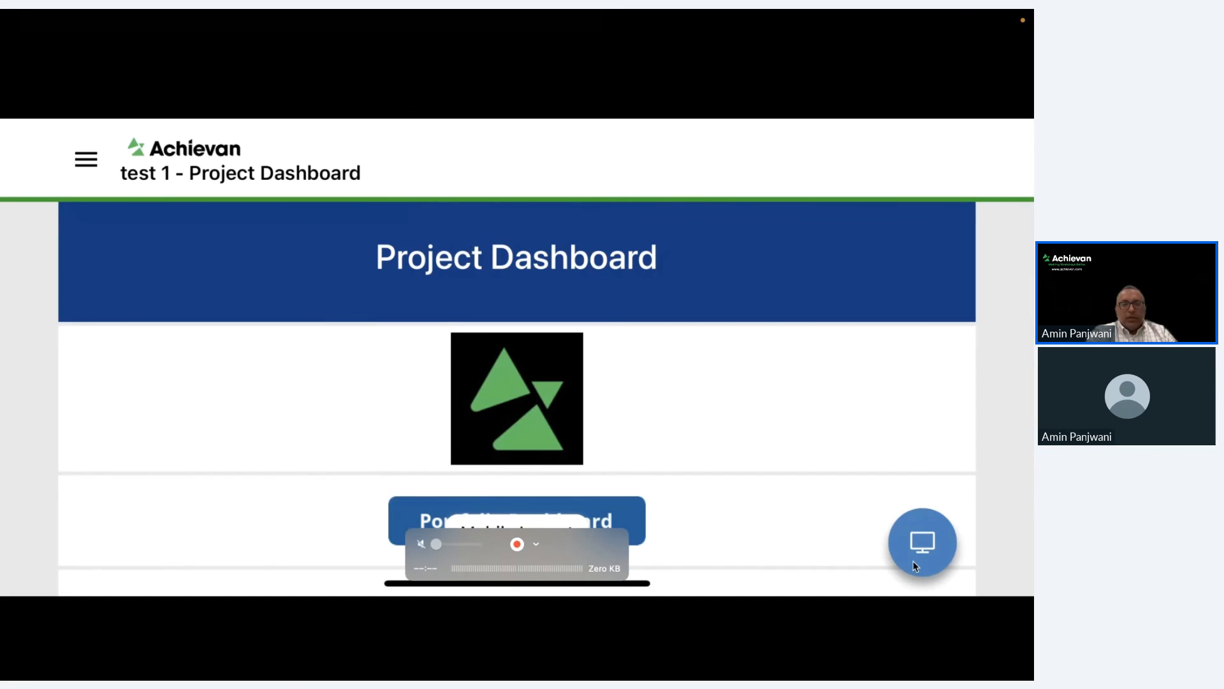
pyautogui.scroll(-8, 915, 566)
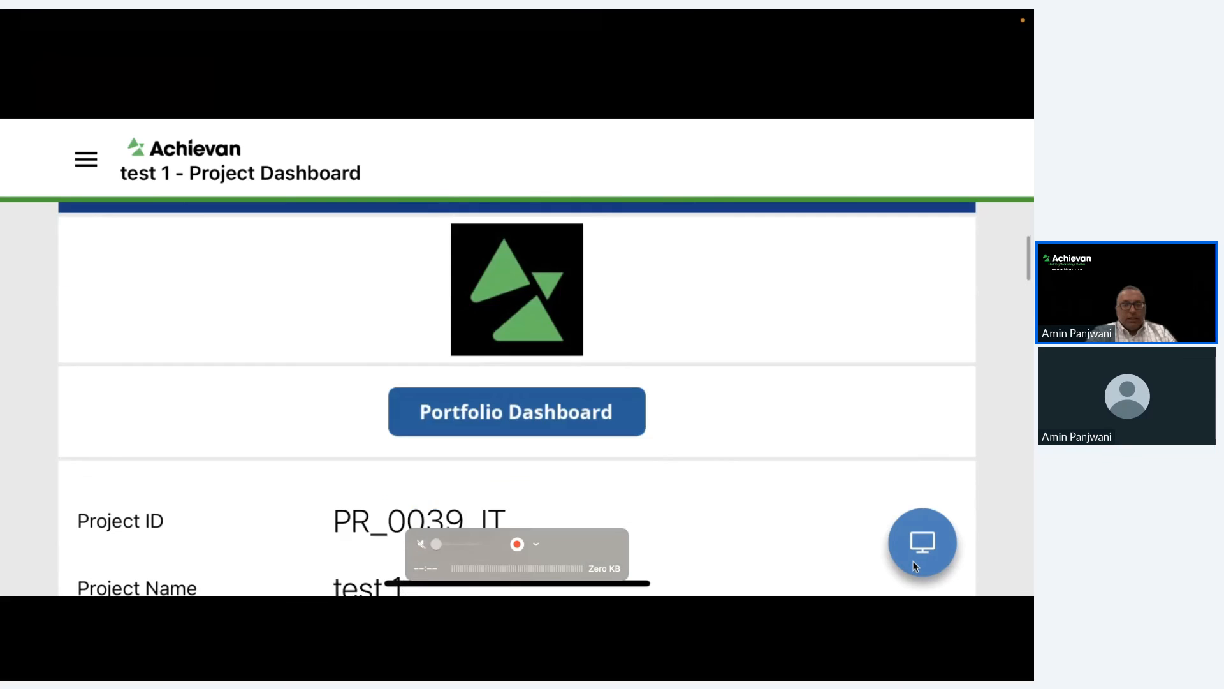
pyautogui.scroll(-10, 915, 566)
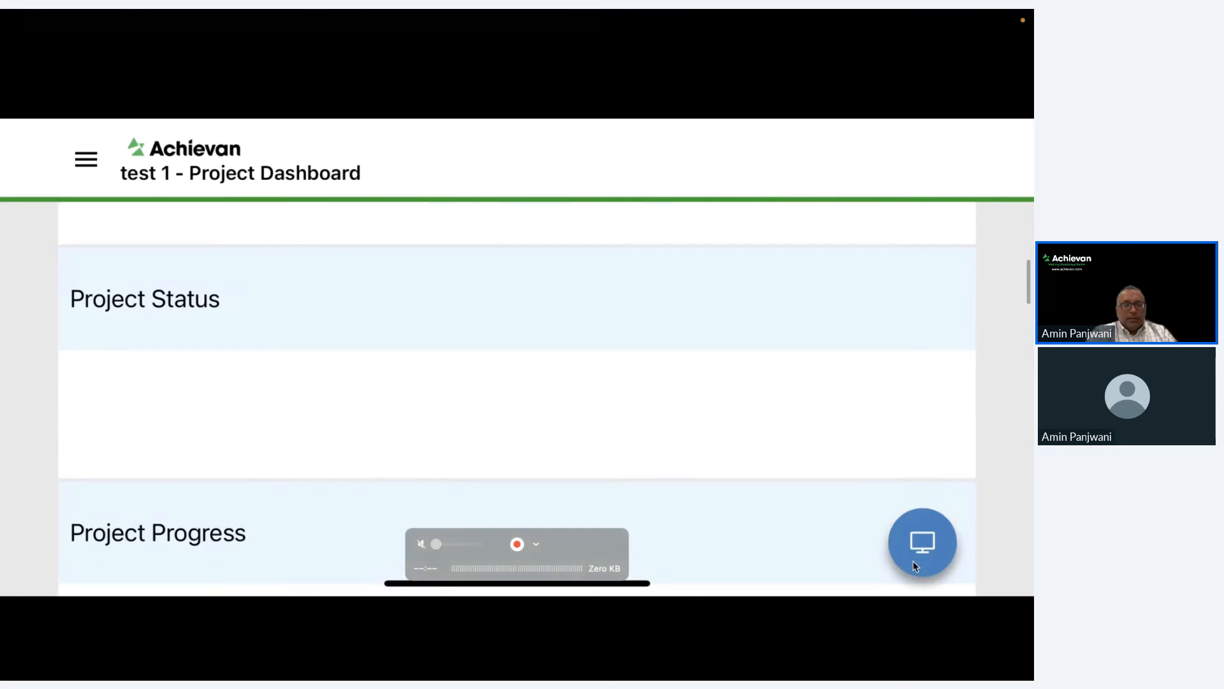
pyautogui.scroll(-10, 915, 565)
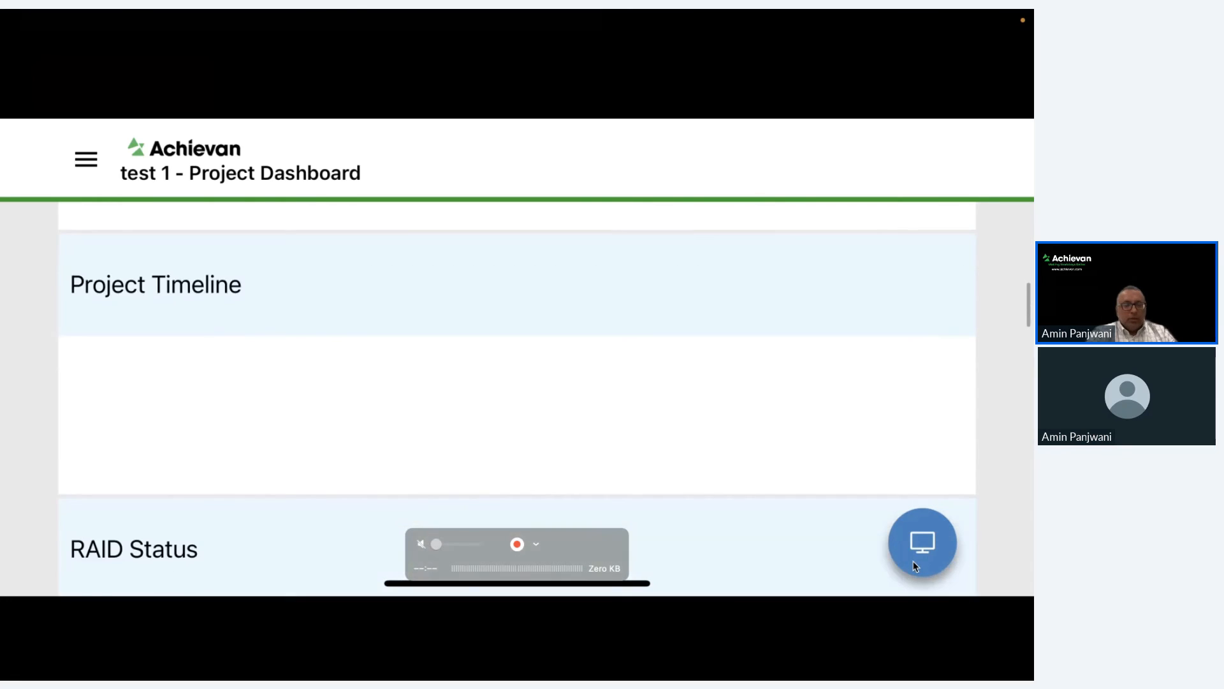
pyautogui.scroll(-10, 915, 565)
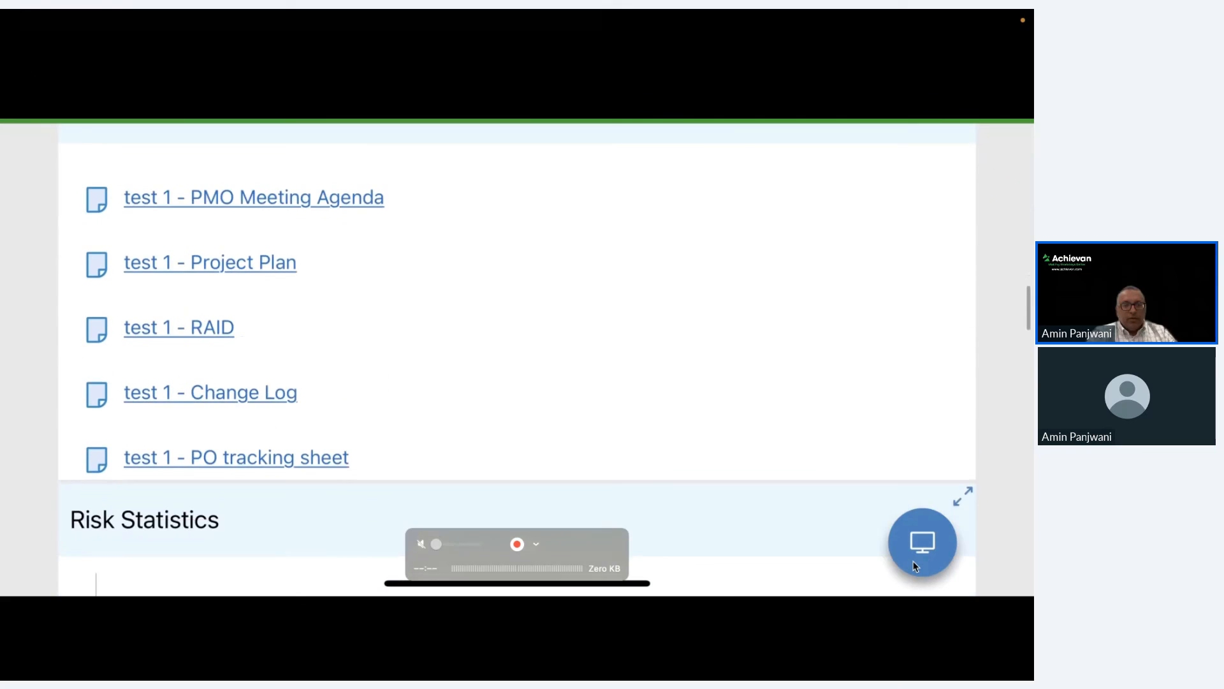
pyautogui.scroll(-10, 915, 566)
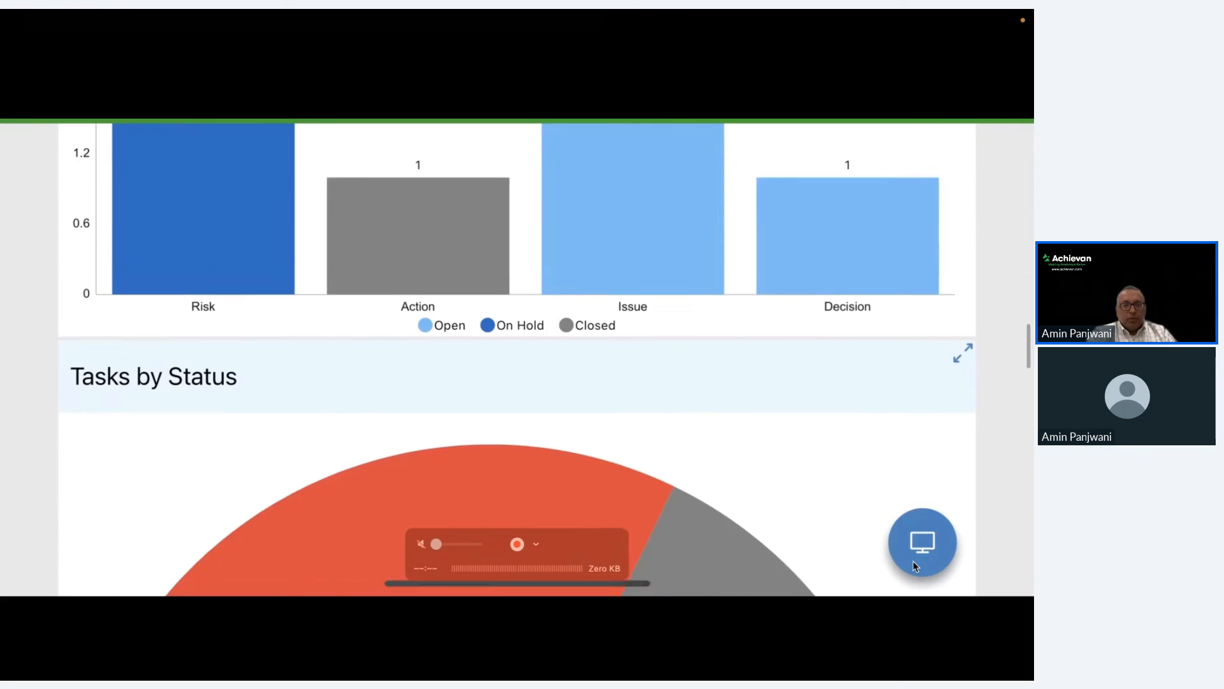
pyautogui.scroll(-10, 915, 566)
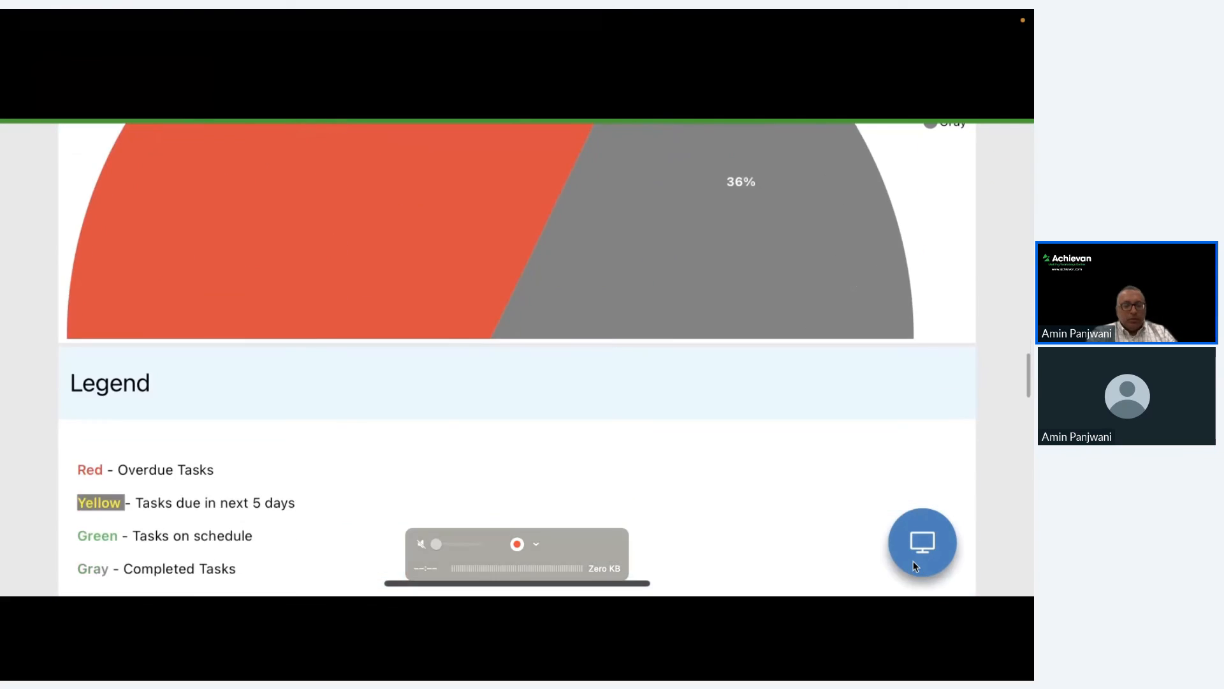
pyautogui.scroll(-6, 915, 566)
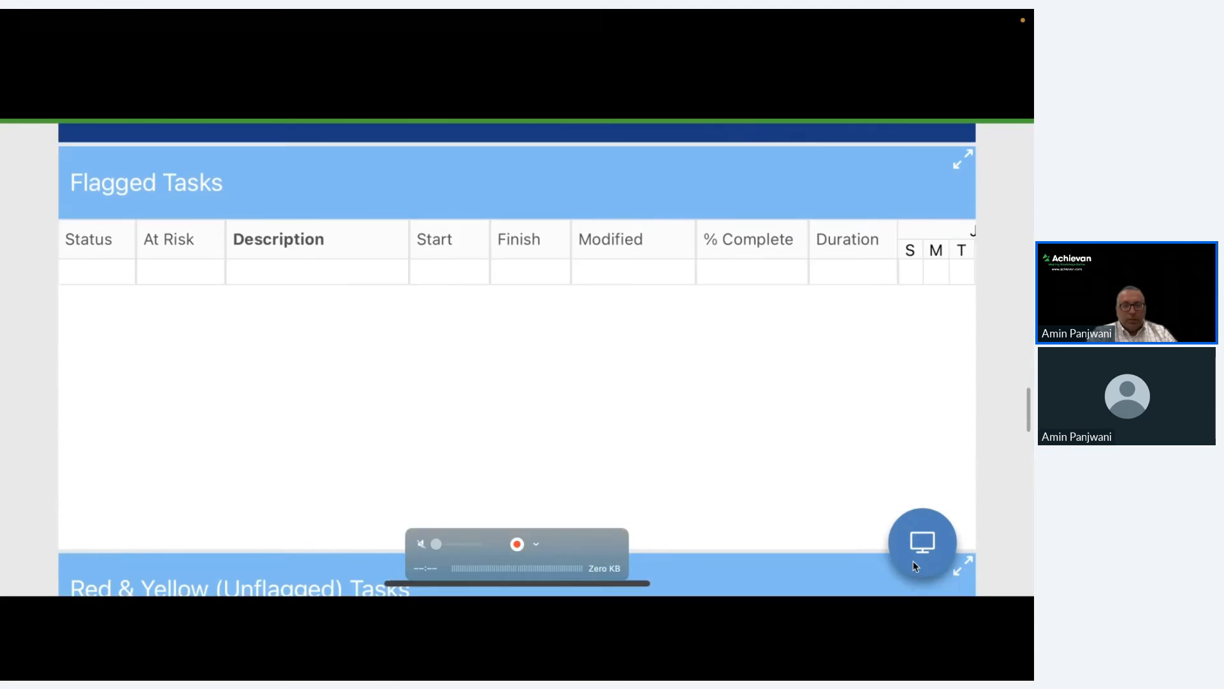
pyautogui.scroll(20, 915, 566)
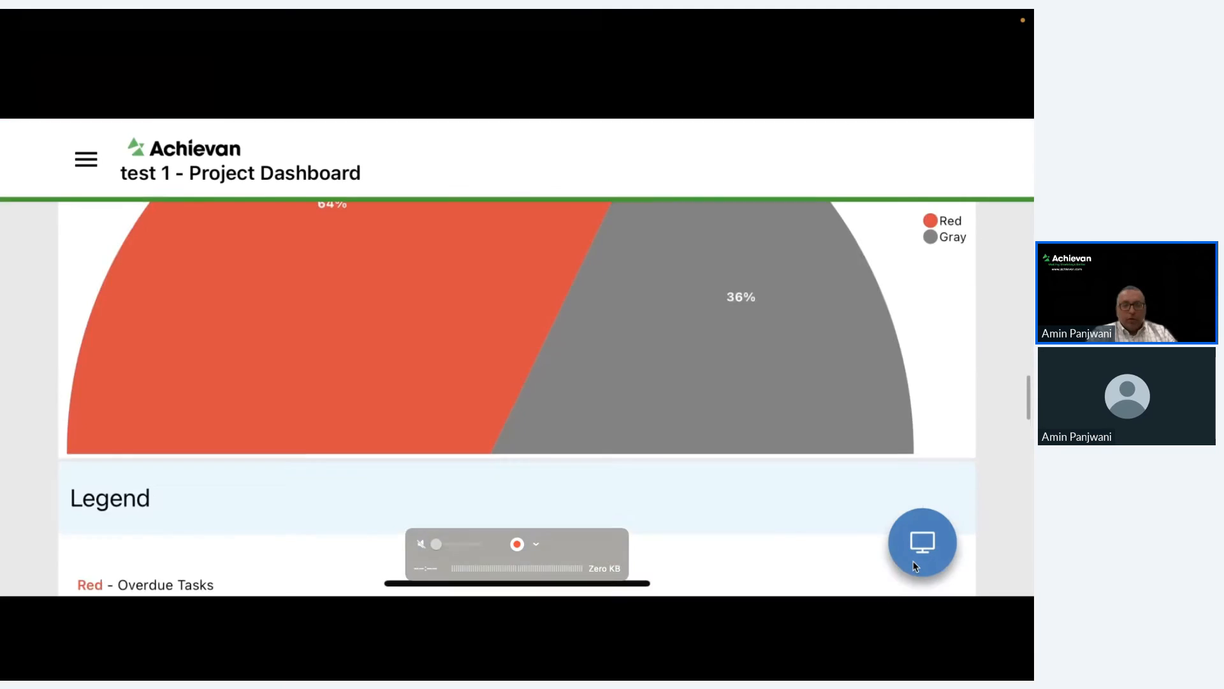
pyautogui.scroll(2, 915, 565)
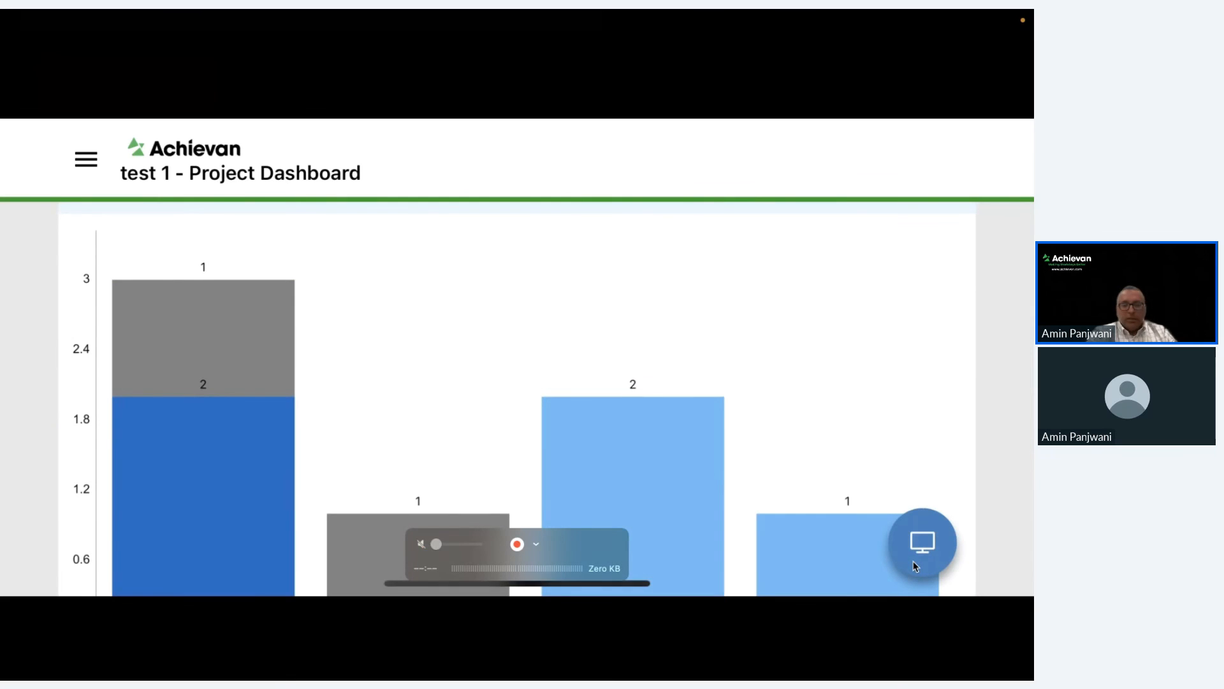
pyautogui.click(915, 566)
pyautogui.scroll(15, 915, 566)
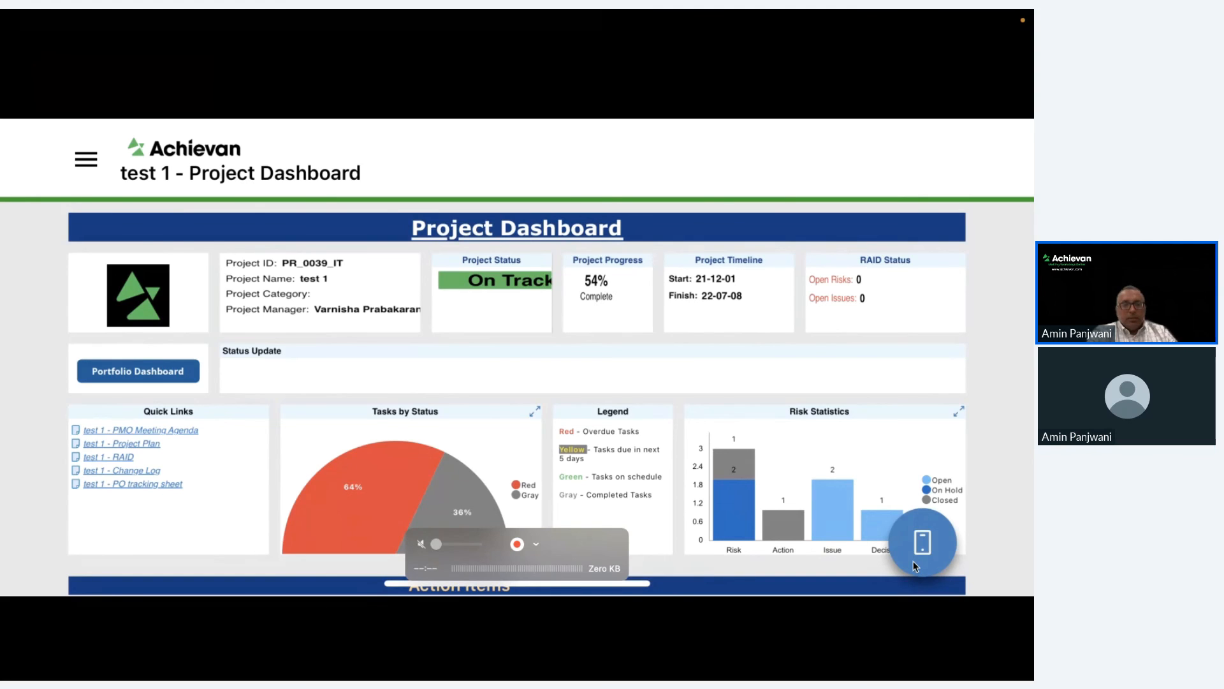
# Review the app's list of pages on the phone, open the test 1 - Project Plan page and examine its rows.
pyautogui.click(88, 161)
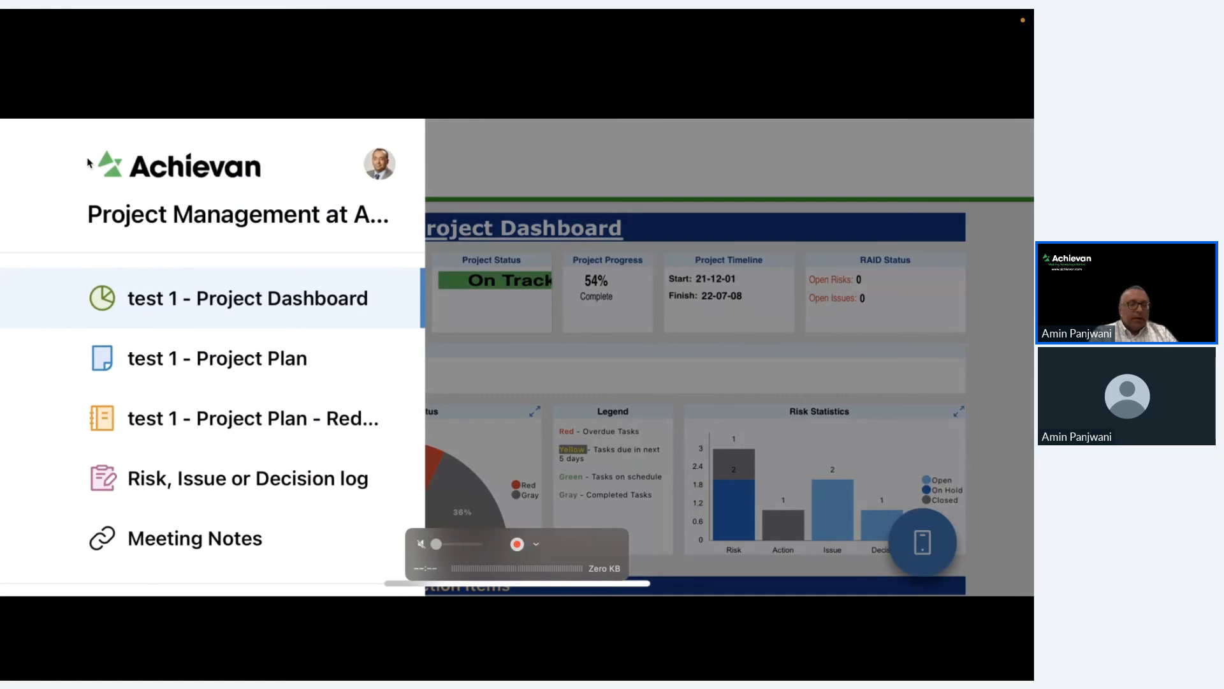
pyautogui.scroll(-3, 88, 161)
pyautogui.scroll(3, 87, 161)
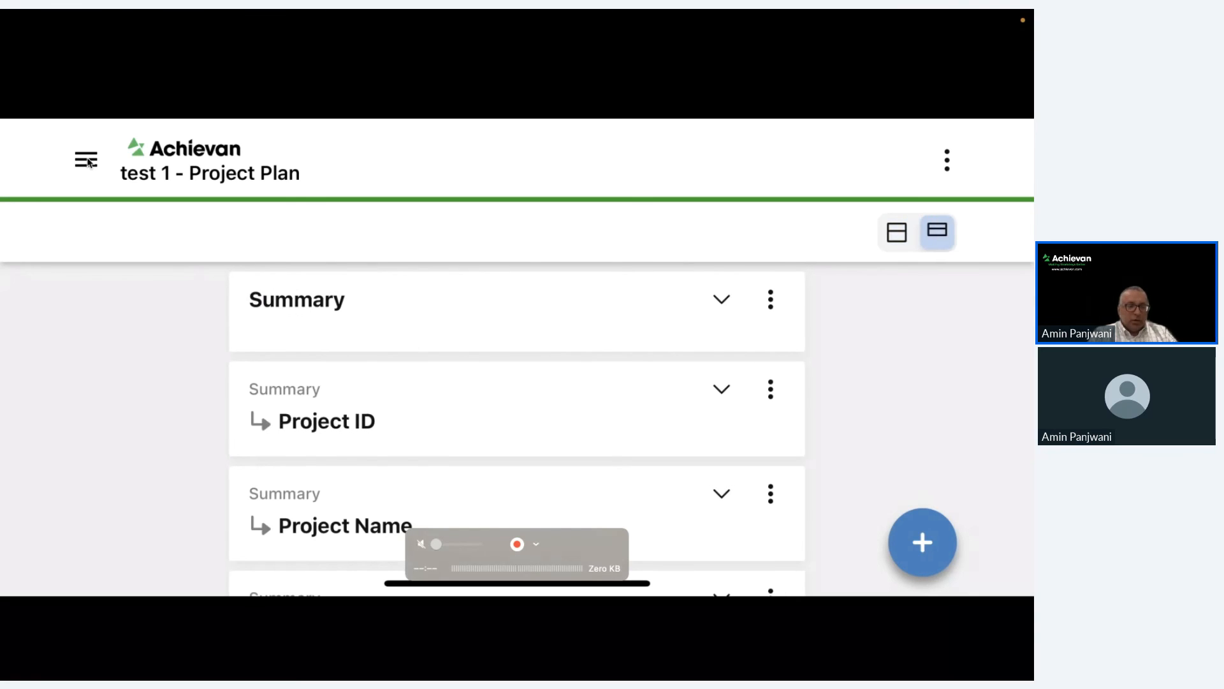
pyautogui.scroll(-5, 517, 428)
pyautogui.scroll(5, 516, 428)
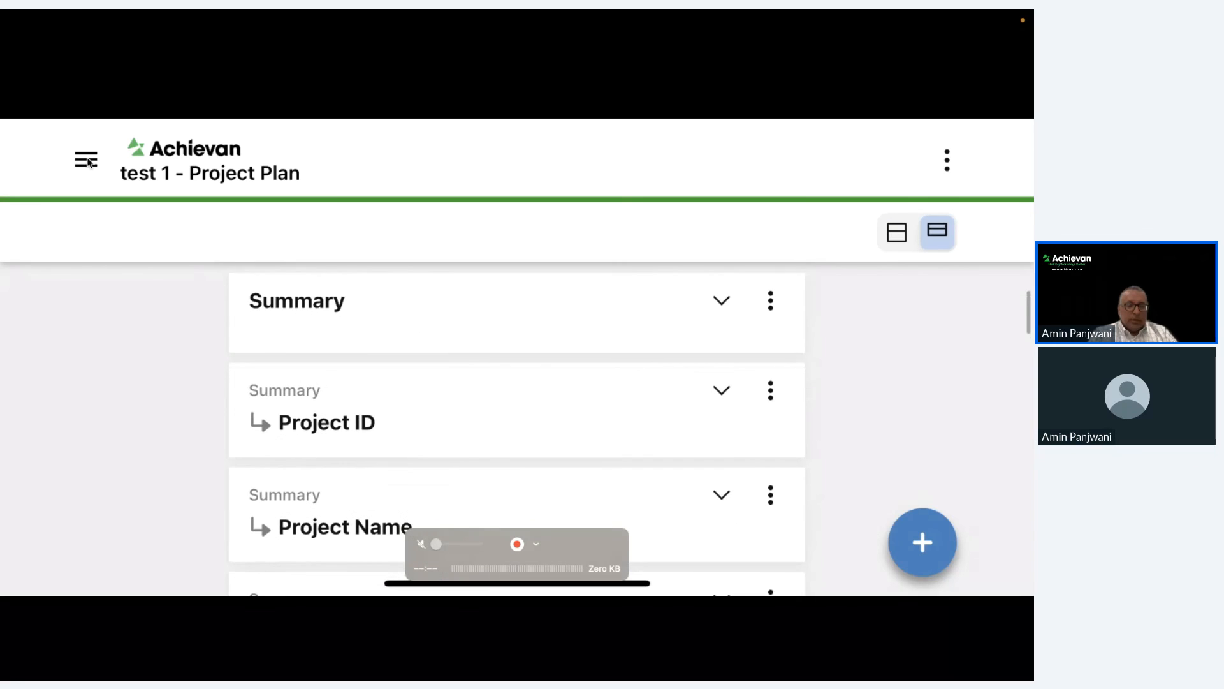